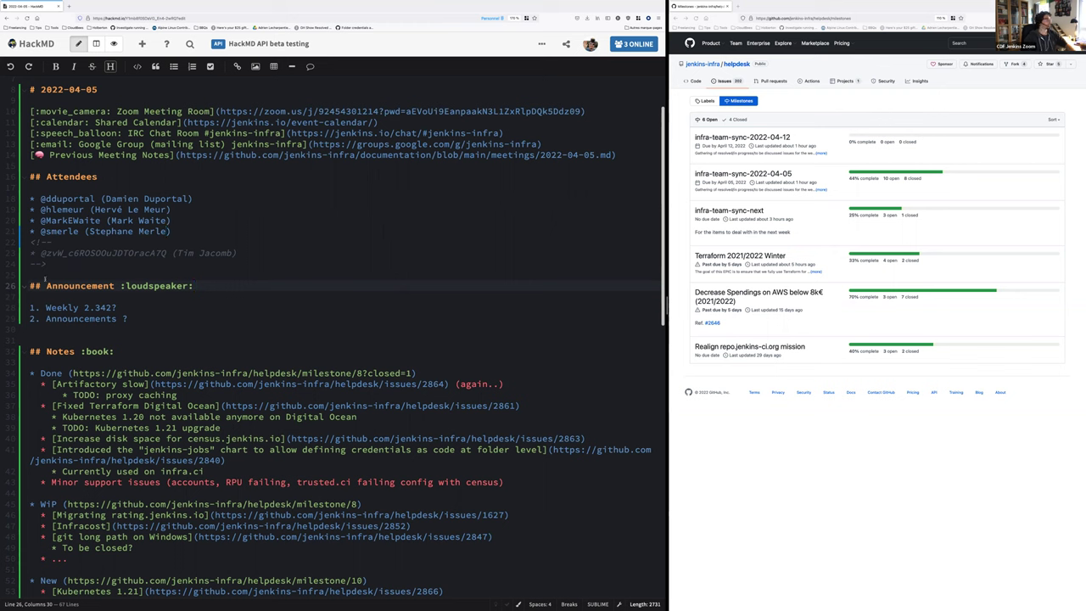
- Remove the question mark after Weekly 2.342 and add the indented sub-item "Release checklist is completed, Docker image built and verified"
click(143, 311)
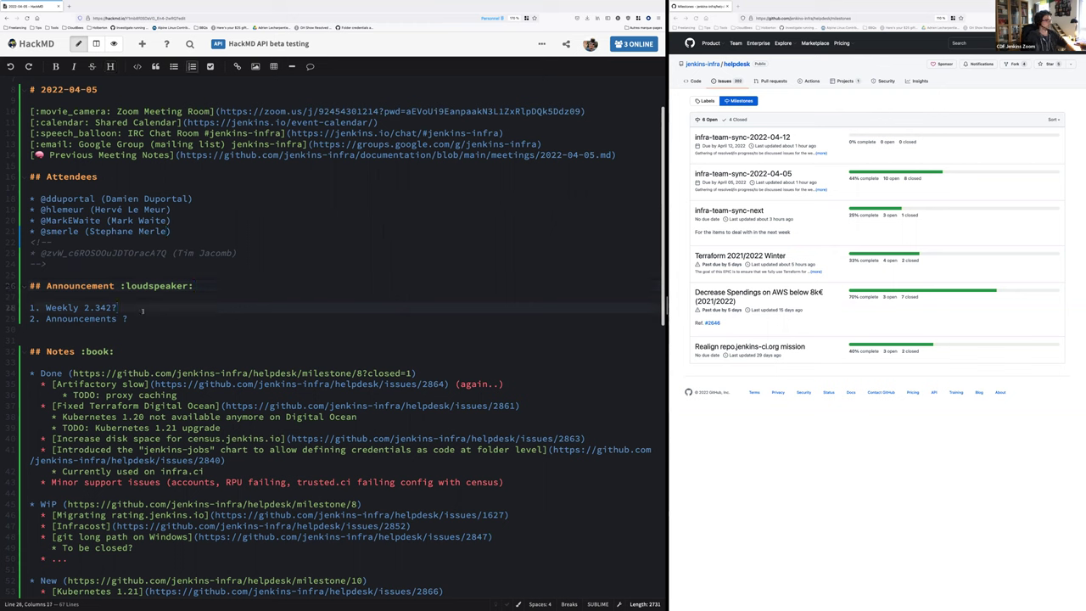
key(BackSpace)
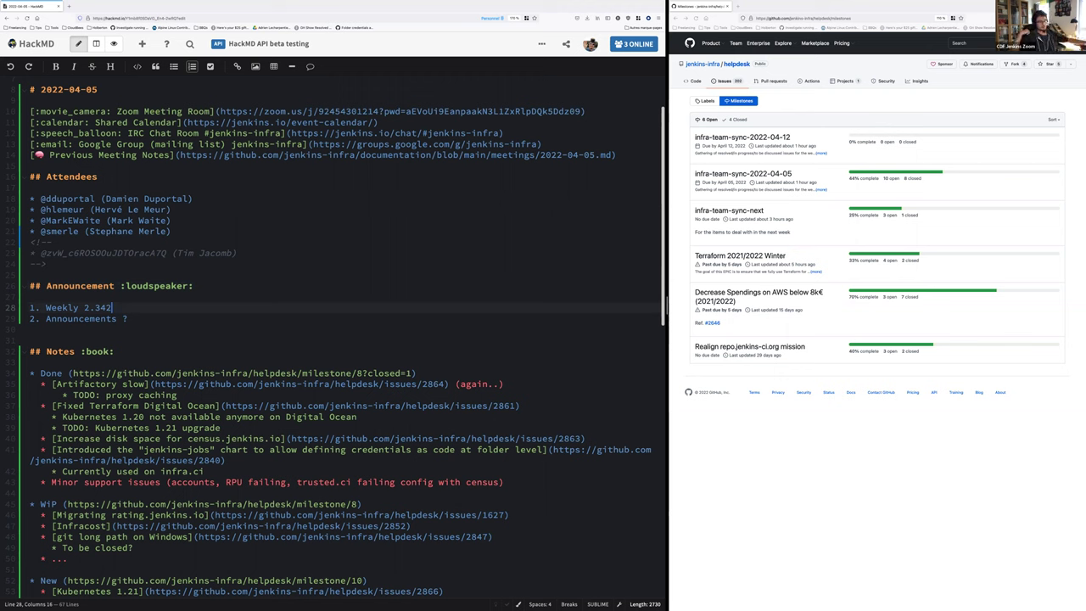
key(Return)
key(Tab)
text(Release chenckli)
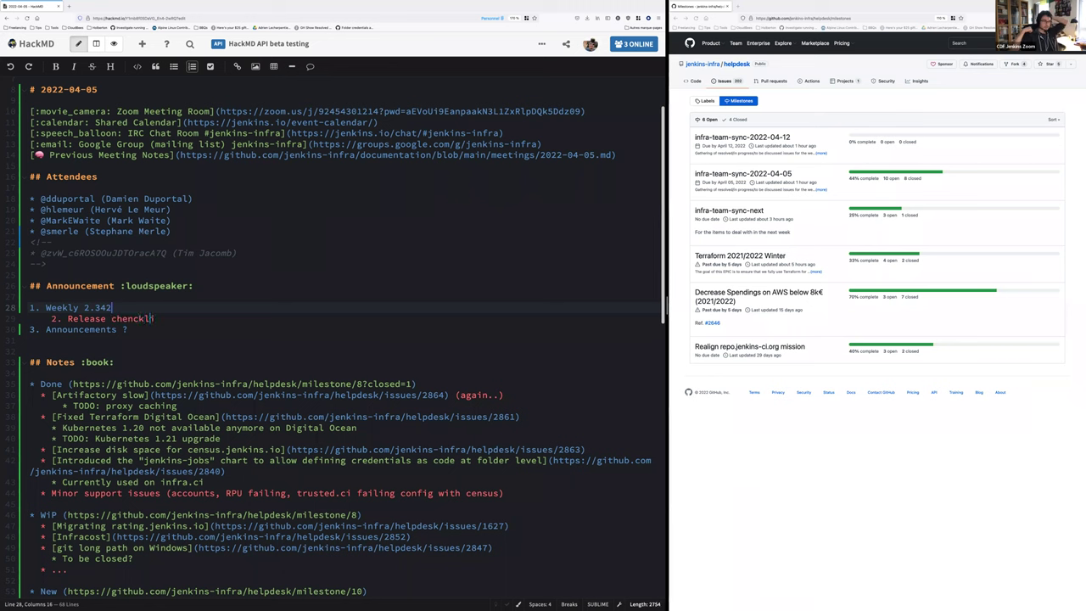
key(ctrl+BackSpace)
text(check)
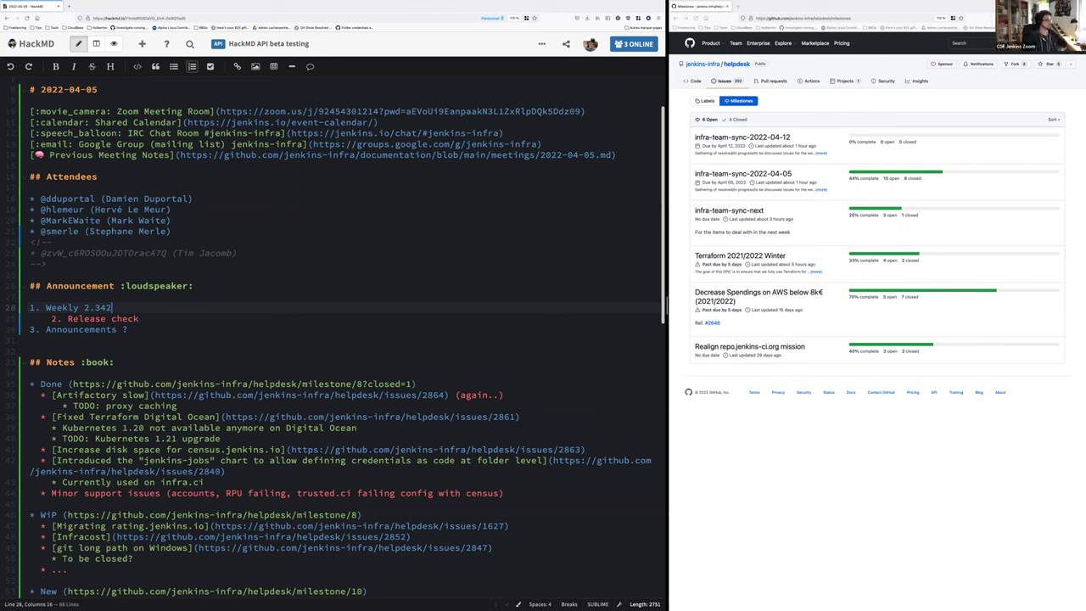
click(110, 318)
text(ist is co)
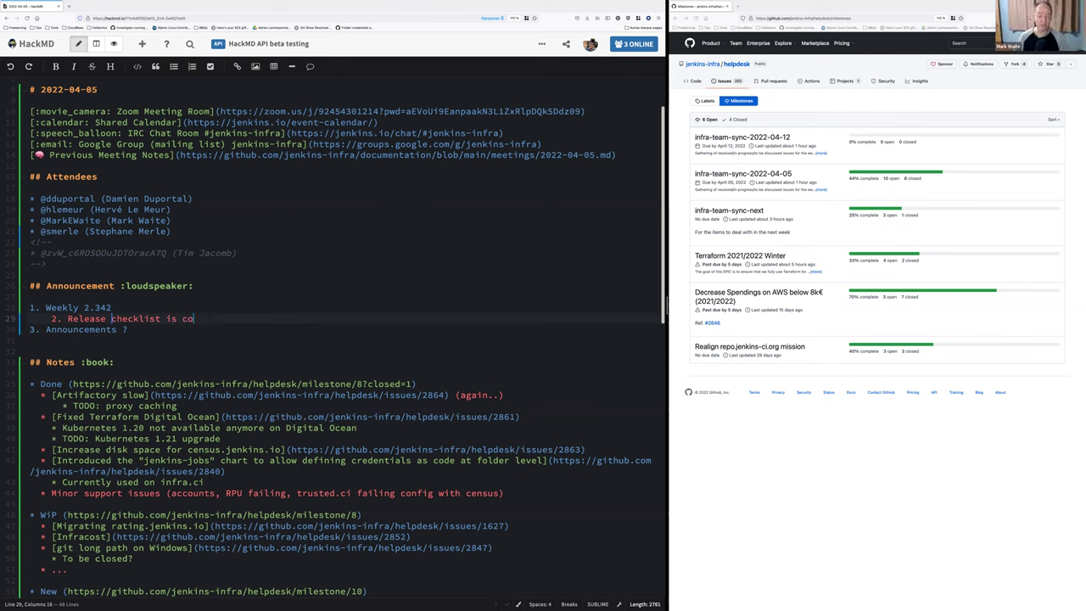
text(mpleted,)
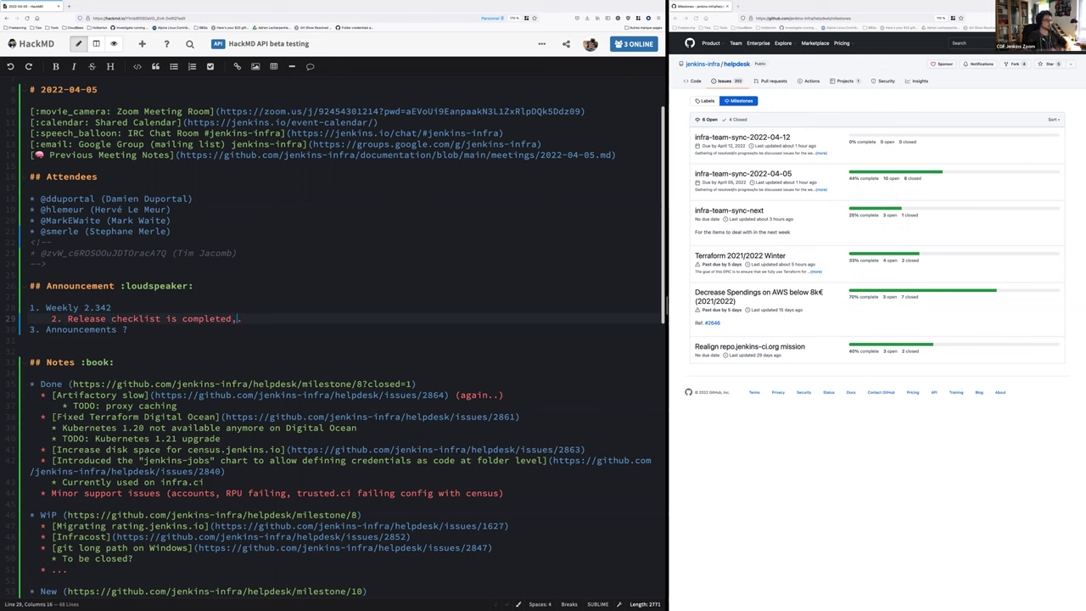
text( Docker image)
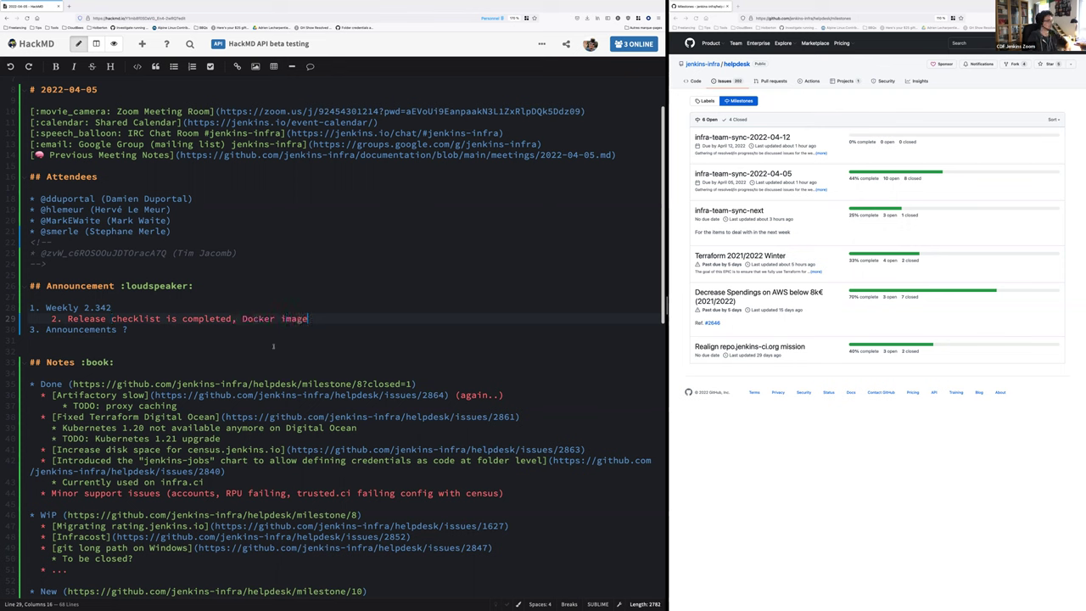
text( built )
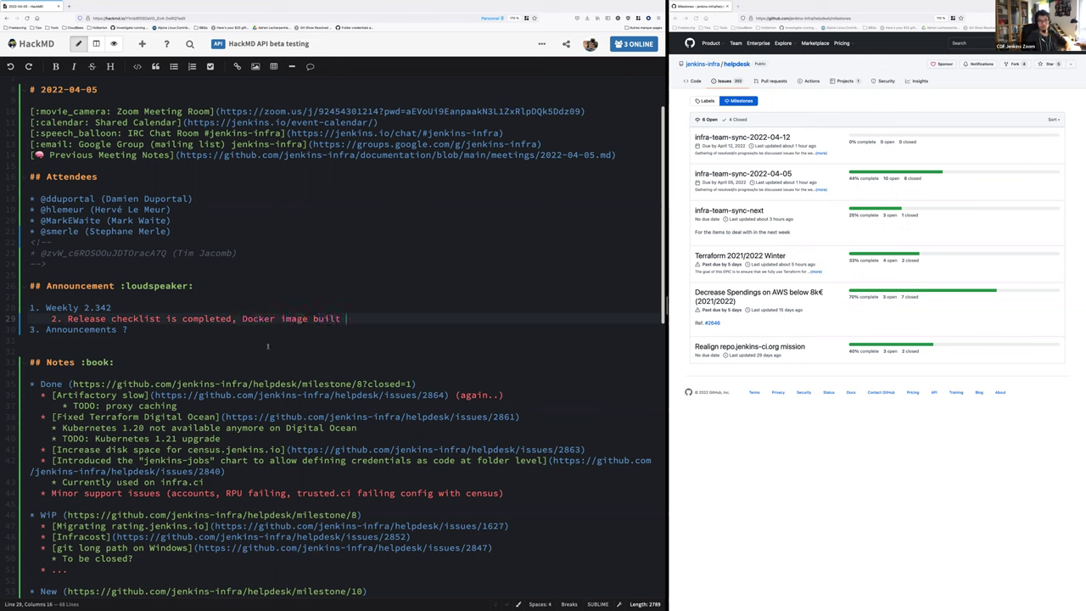
text(and verified)
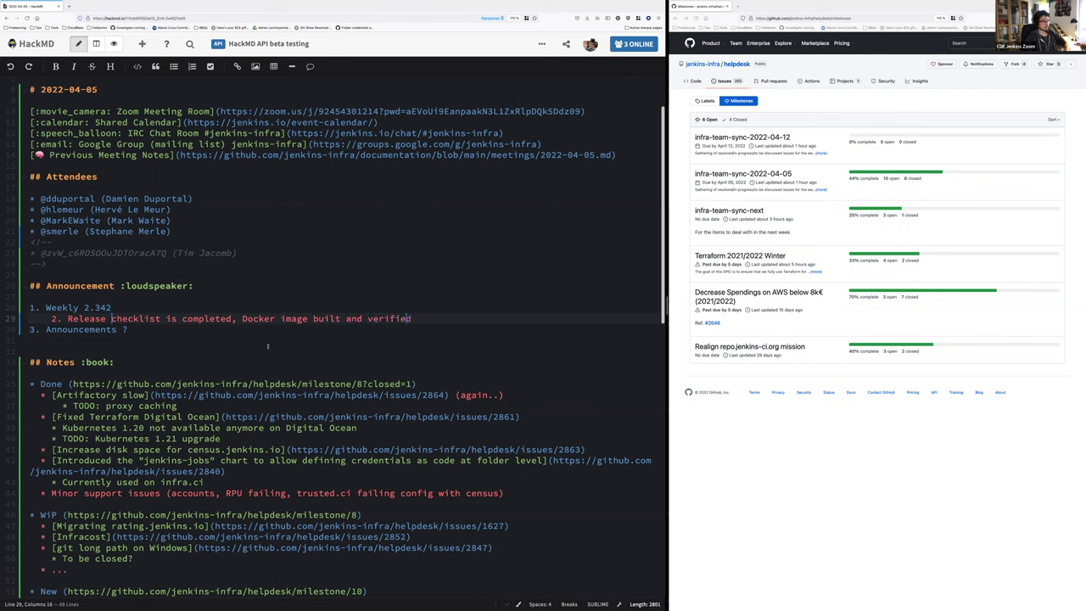
- Turn the release checklist sub-item into an asterisk bullet and shorten "completed" to "complete"
key(ctrl+Left)
key(ctrl+Left)
key(ctrl+Left)
key(ctrl+Left)
key(ctrl+Left)
key(ctrl+Left)
key(ctrl+Left)
key(ctrl+Left)
key(Left)
key(Left)
key(Left)
key(Left)
key(Left)
key(Left)
key(Left)
key(Left)
key(Left)
key(BackSpace)
key(BackSpace)
key(Right)
key(Right)
key(Right)
key(Right)
key(Right)
key(Right)
key(Right)
key(Right)
key(Right)
text(*)
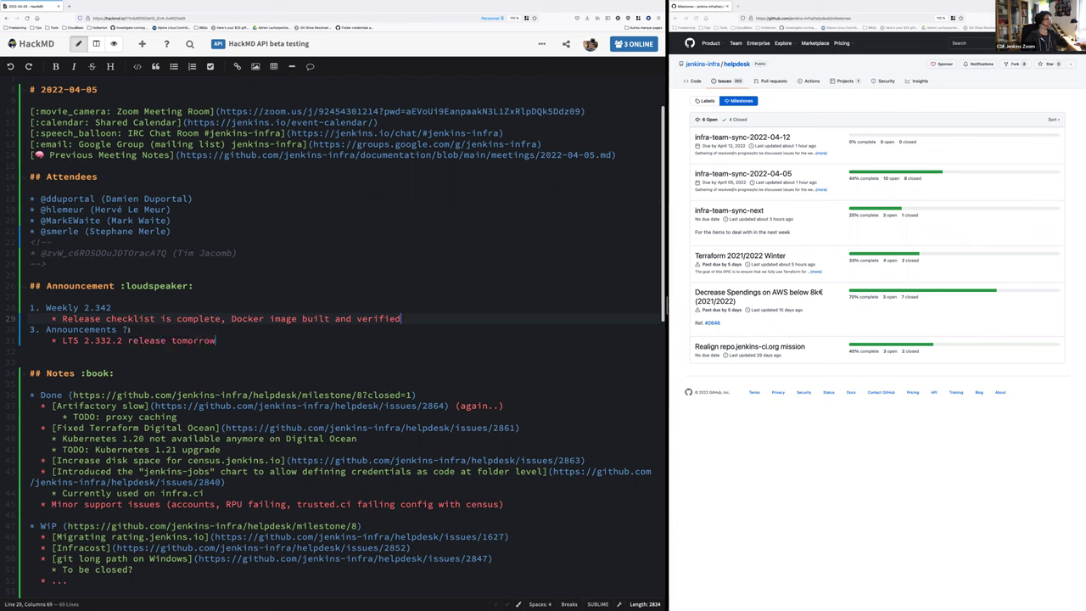
- Renumber the "Announcements ?" item in the Announcement section as 2
click(129, 329)
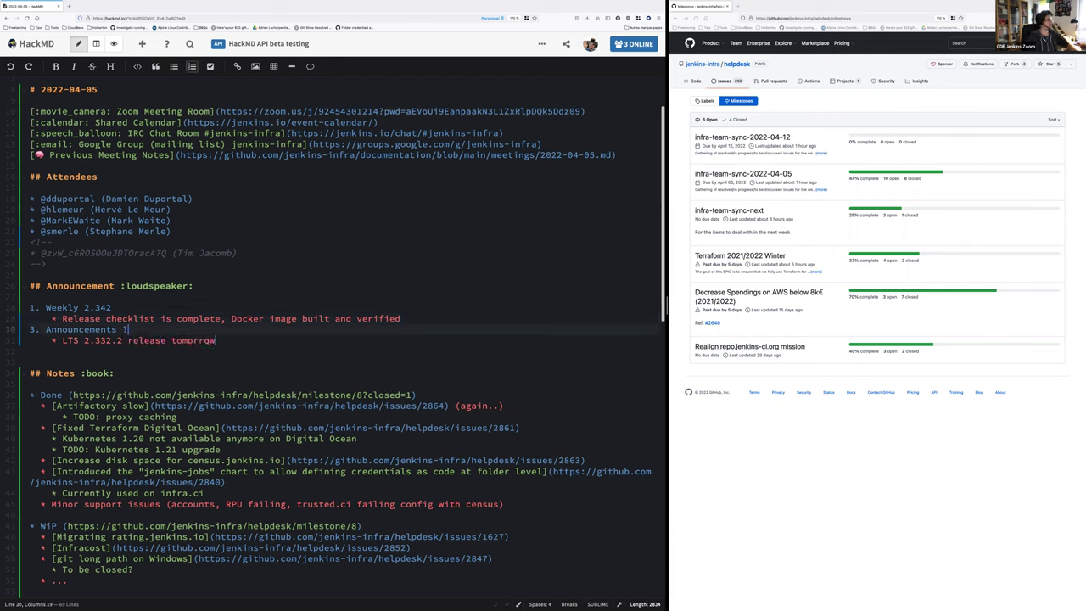
click(31, 329)
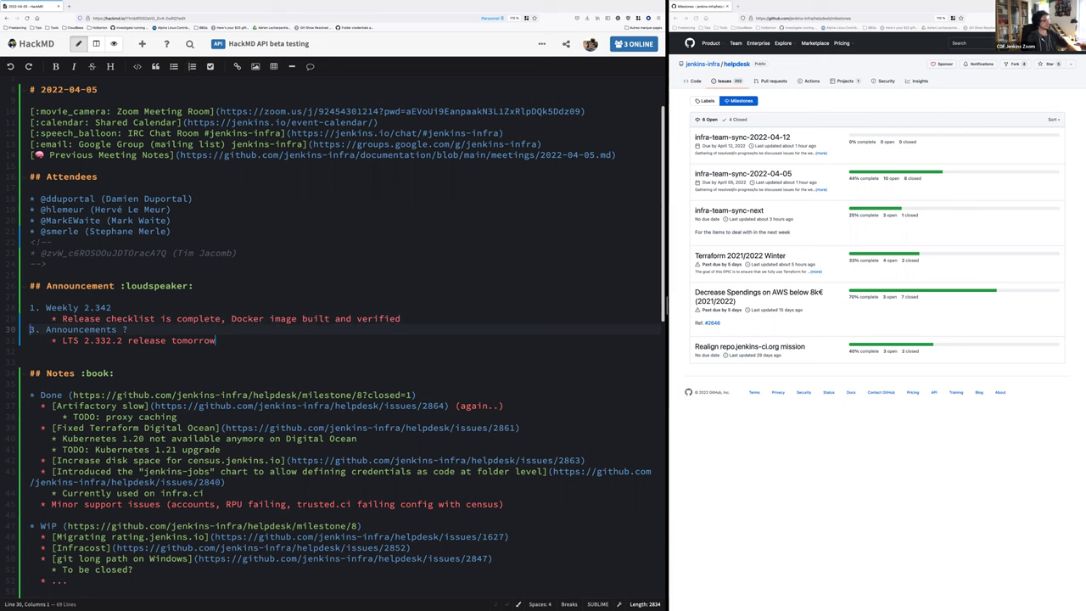
key(Delete)
text(2)
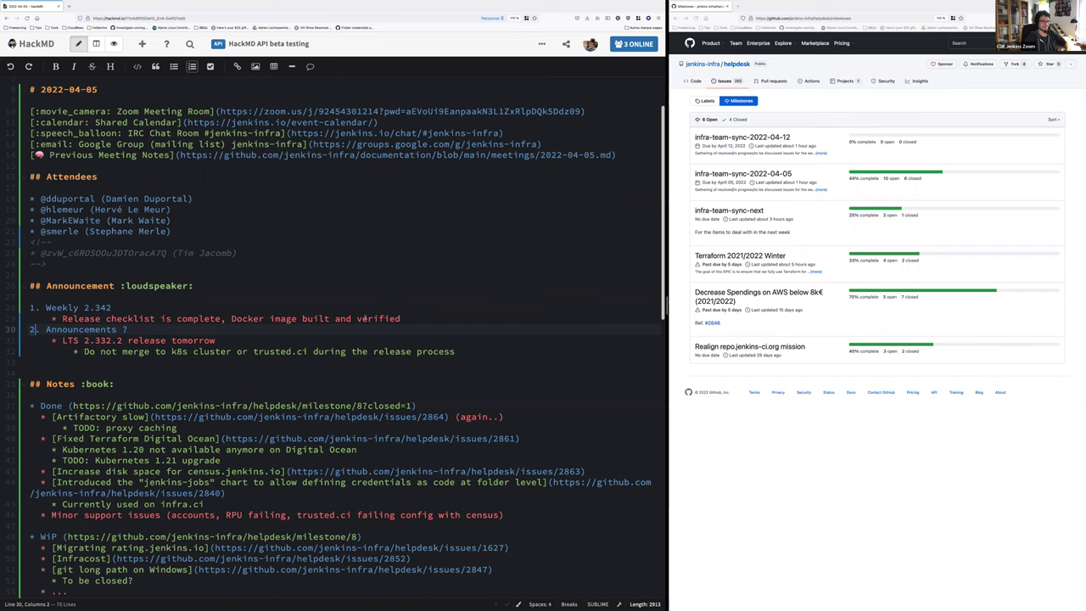
- Delete the extra blank line between the announcements list and the Notes heading
scroll(360, 318, down, 5)
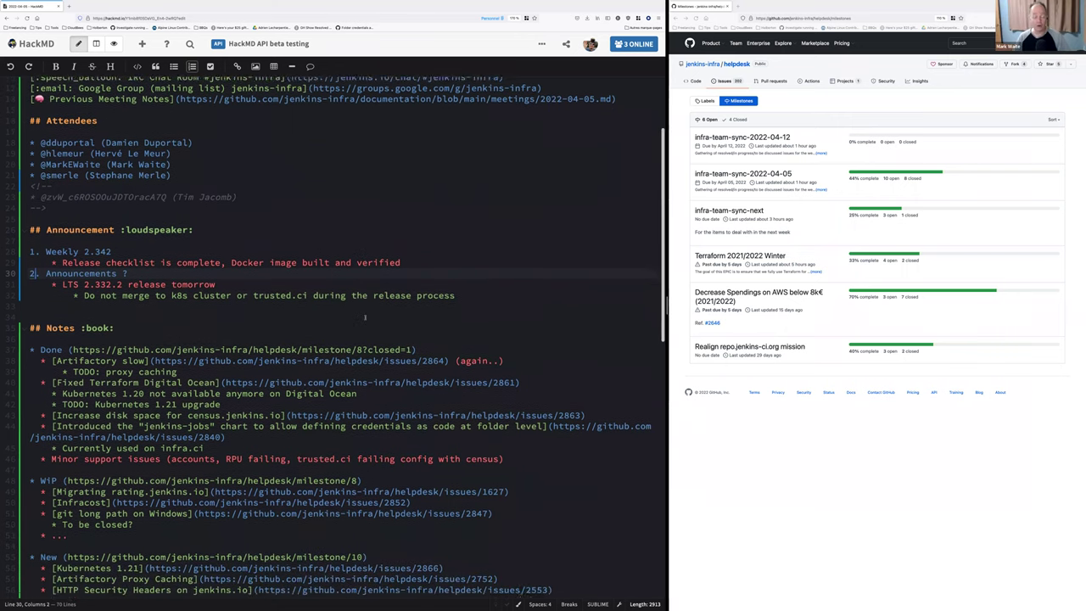
click(97, 224)
key(BackSpace)
scroll(97, 222, down, 1)
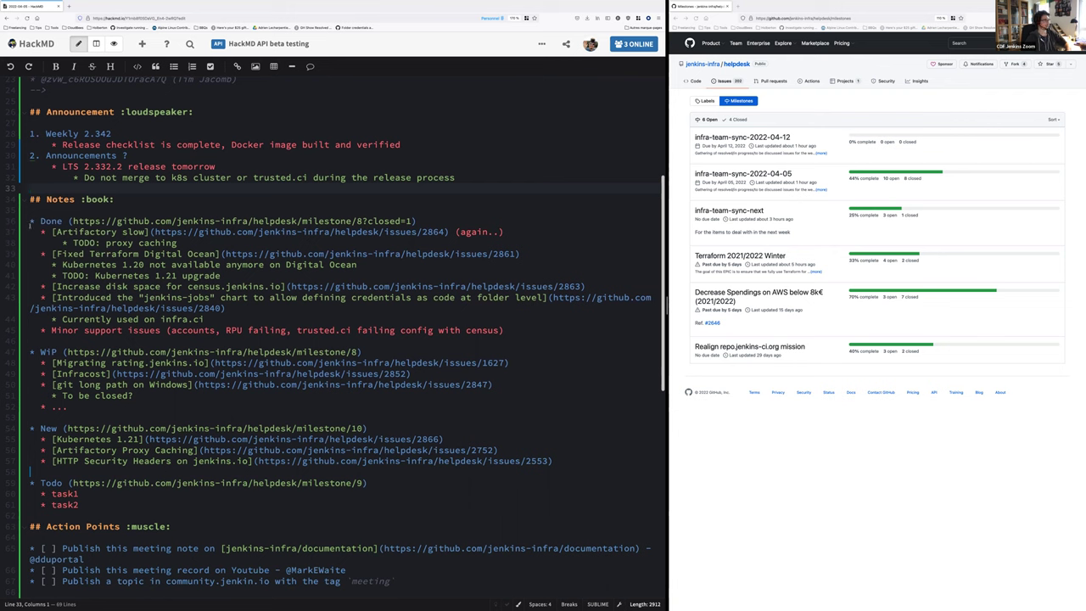
- Highlight the Done milestone line in the notes and show the closed issues of GitHub milestone infra-team-sync-2022-04-05
key(Down)
key(Down)
key(Down)
key(shift+End)
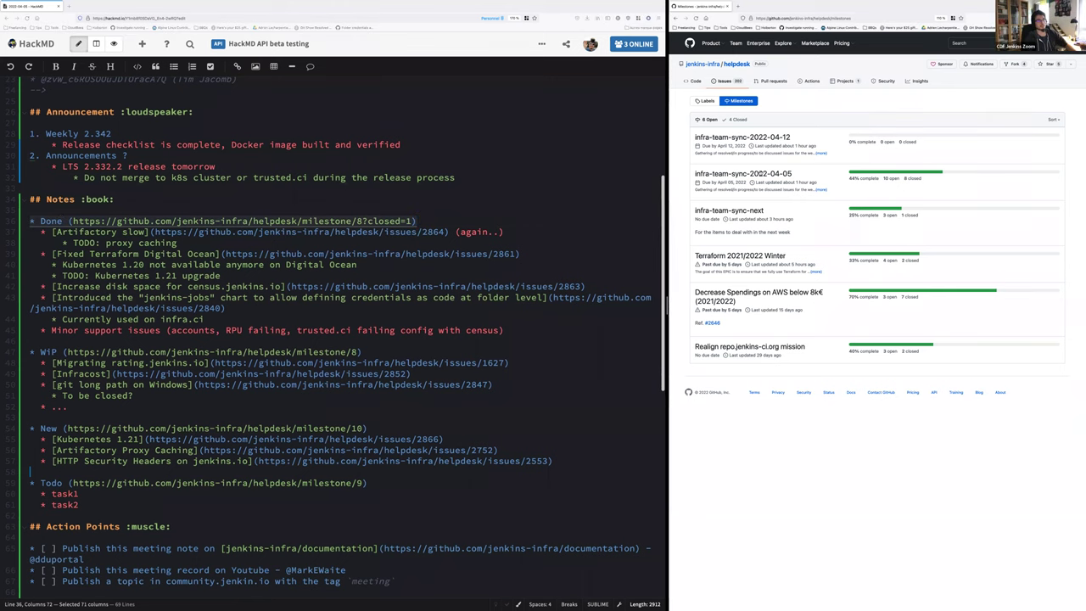
click(743, 174)
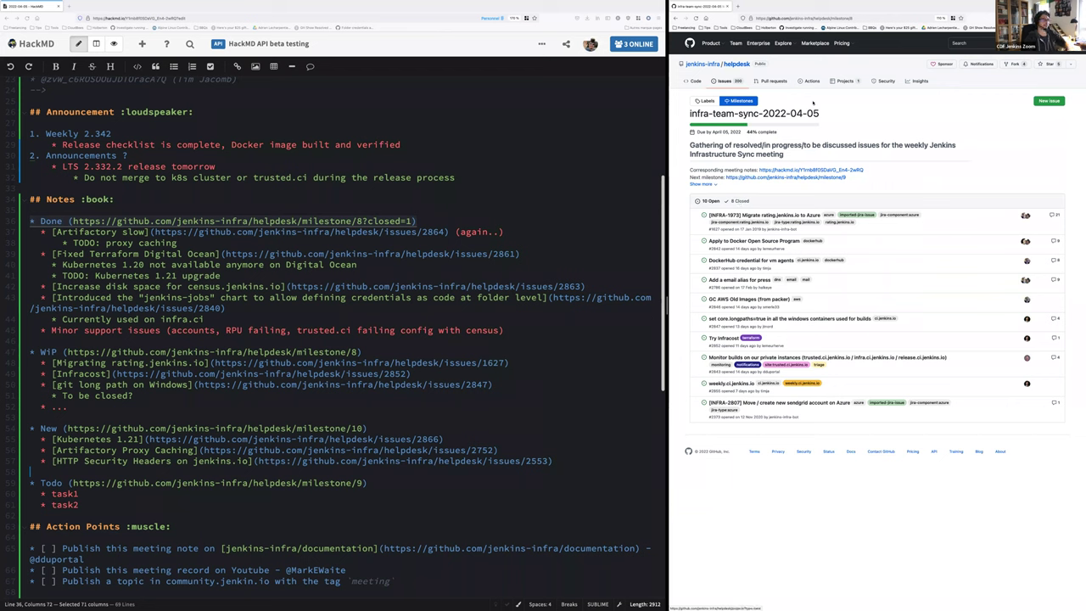
drag(819, 113, 760, 116)
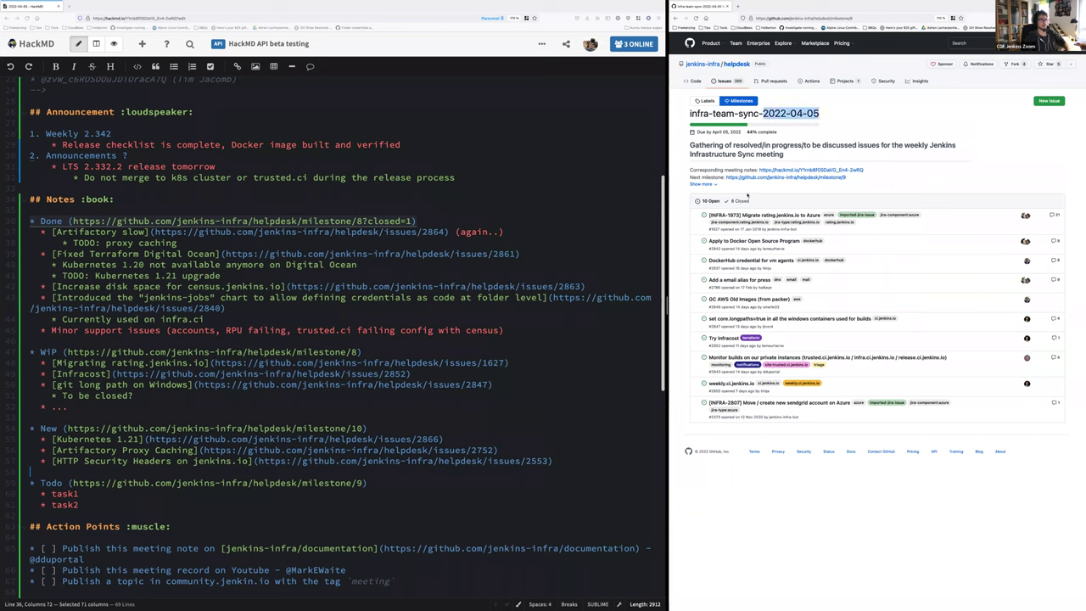
click(738, 201)
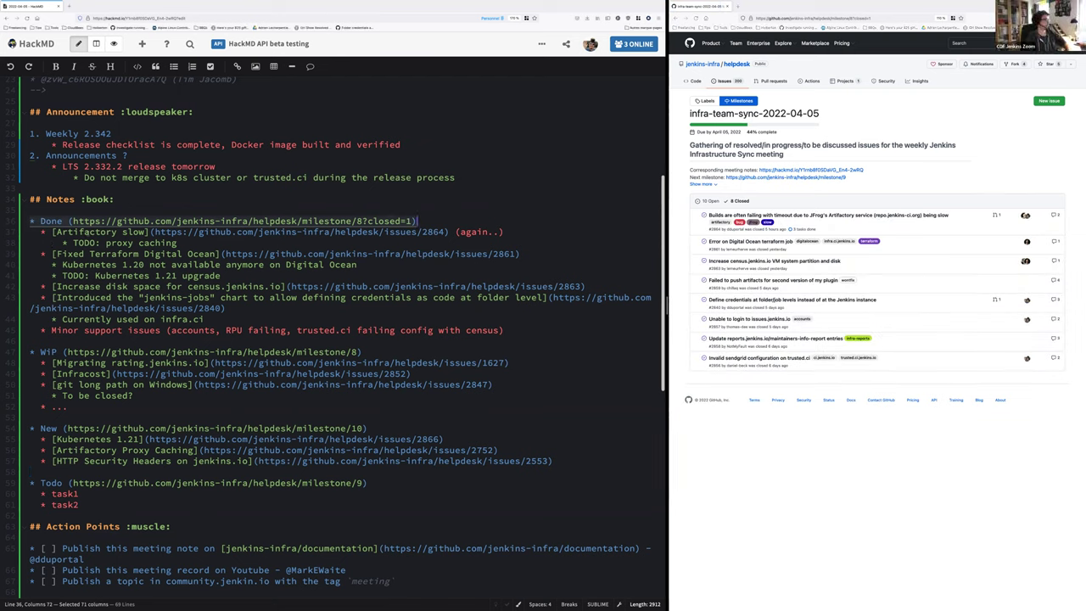
click(86, 232)
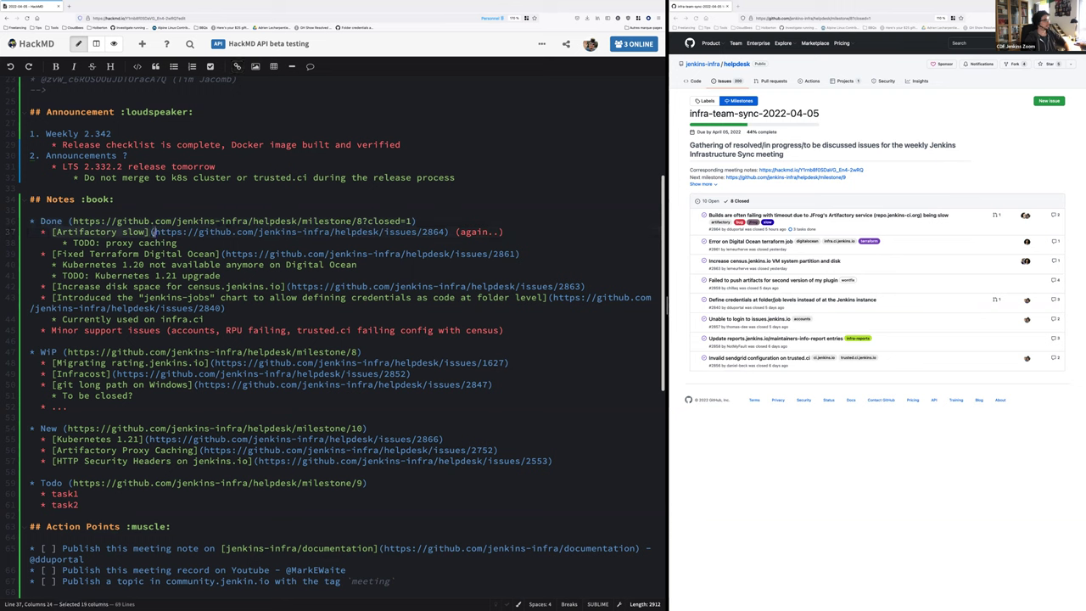
drag(53, 231, 187, 242)
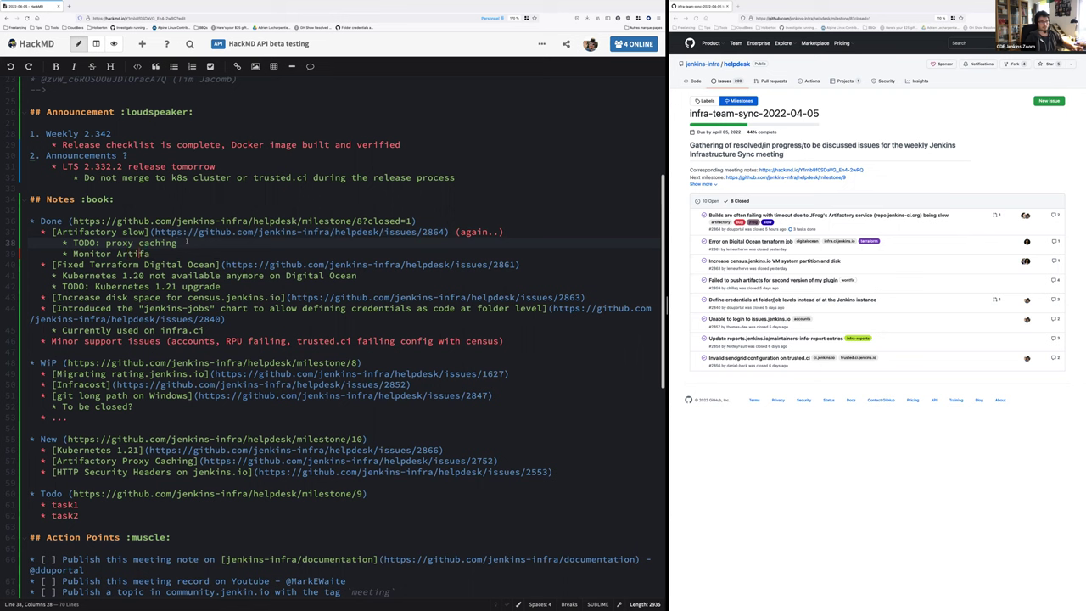
text(ctory error)
text( rate)
text([)
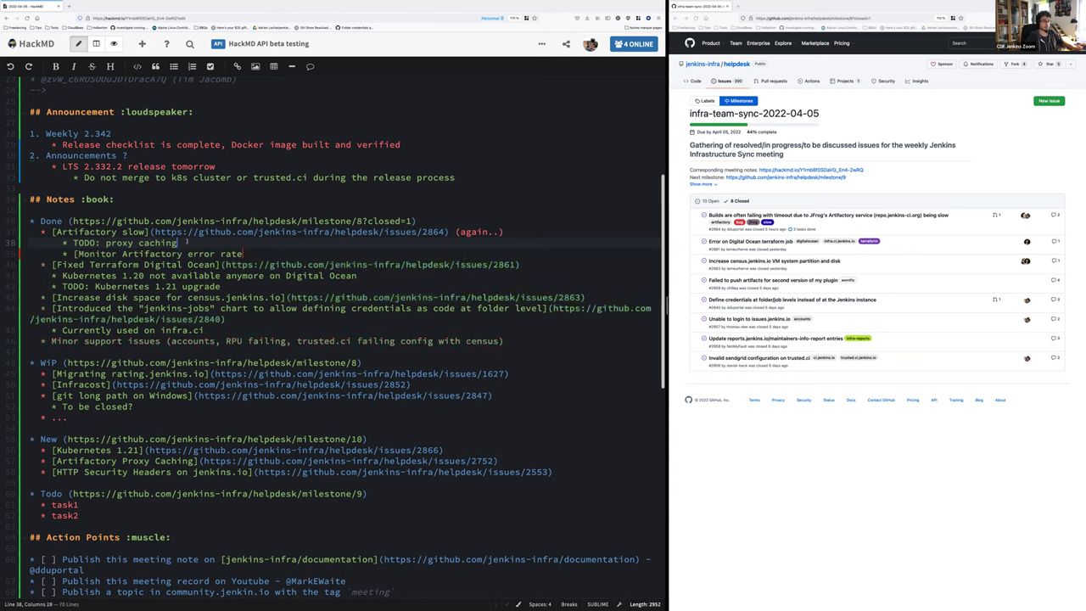
text(]())
text(https://github.com/jenkins-infra/helpdesk/issues/1136)
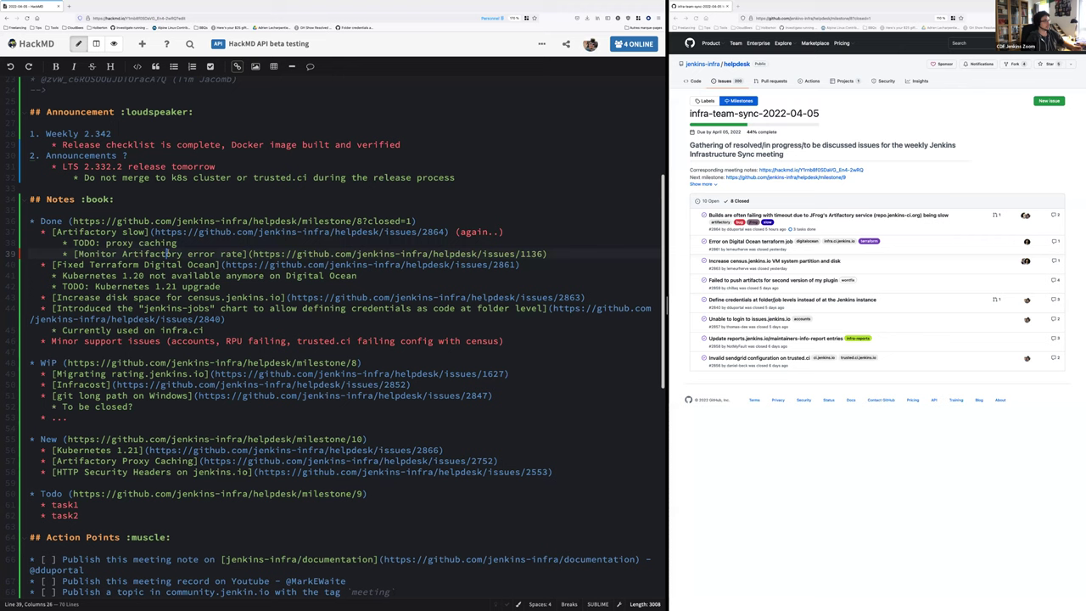
- Review the Artifactory error rate sub-item and its link, along with the Artifactory Proxy Caching entry in the New section
double_click(152, 254)
triple_click(122, 243)
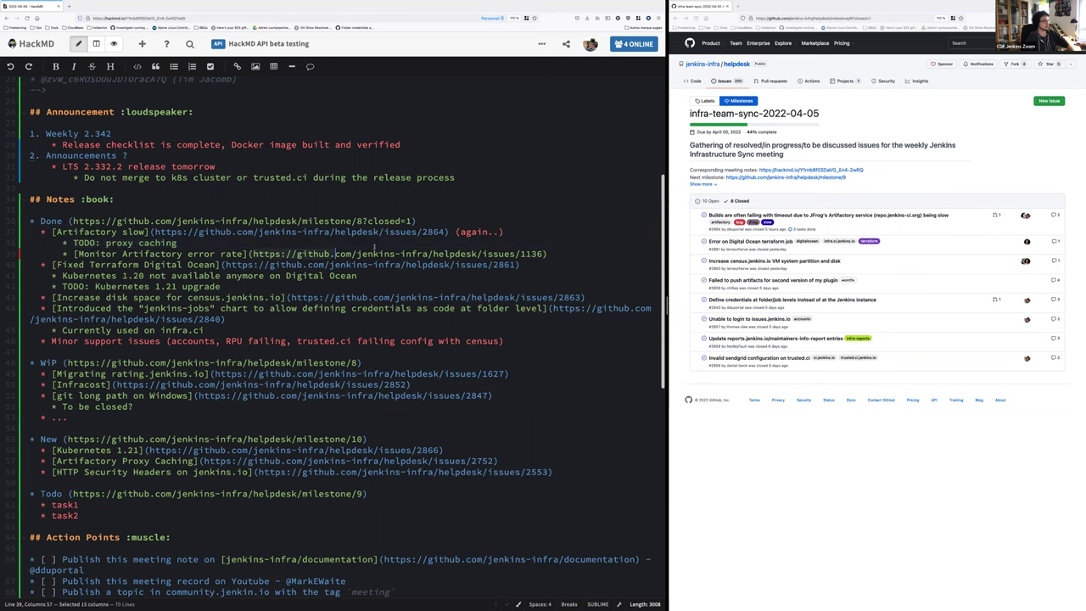
drag(252, 253, 545, 254)
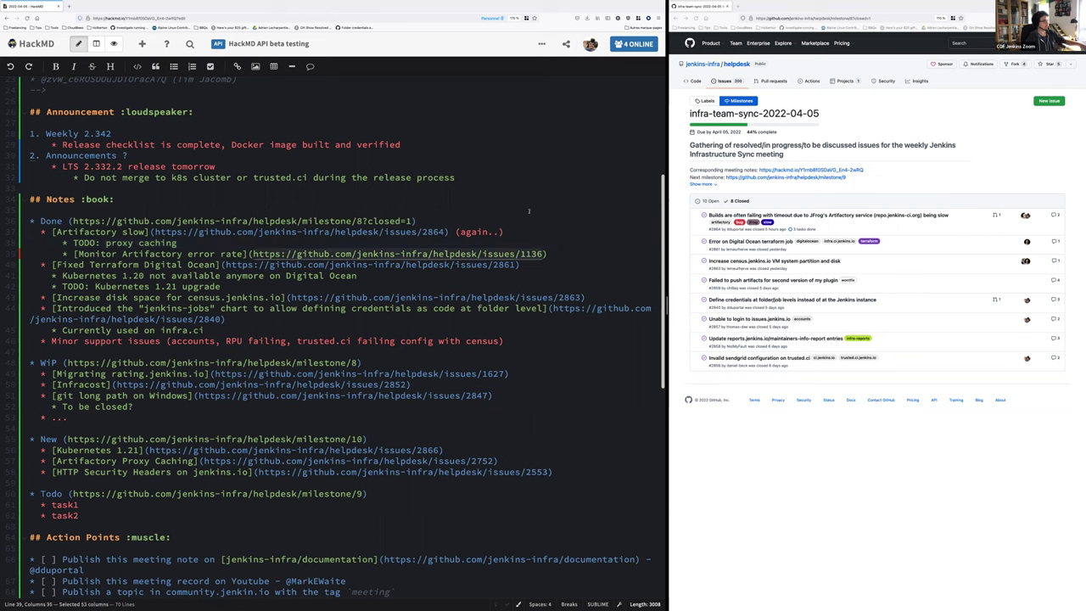
click(211, 264)
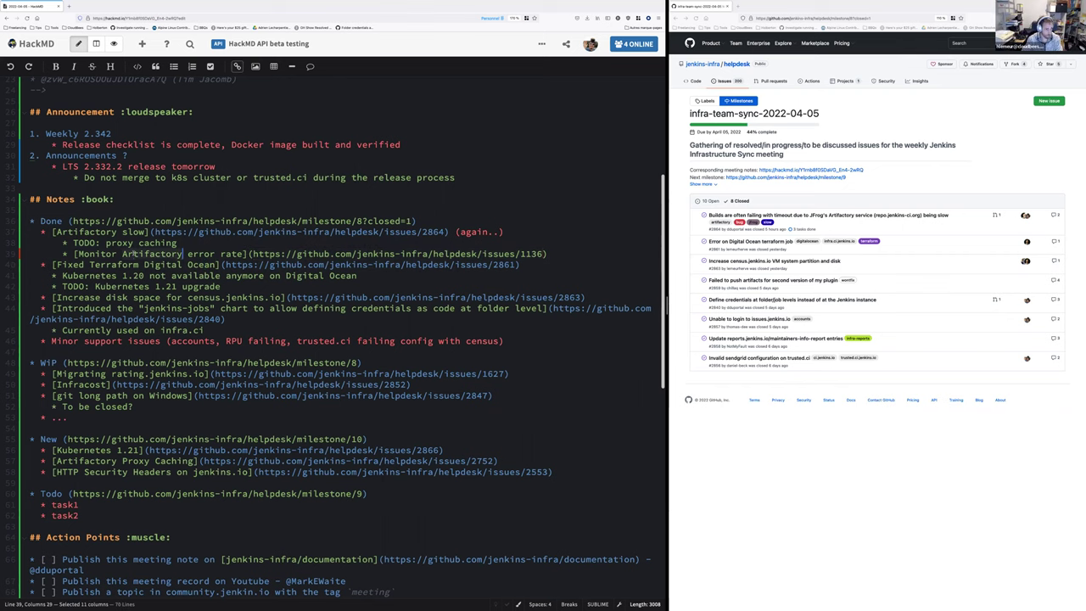
double_click(133, 254)
scroll(183, 493, down, 1)
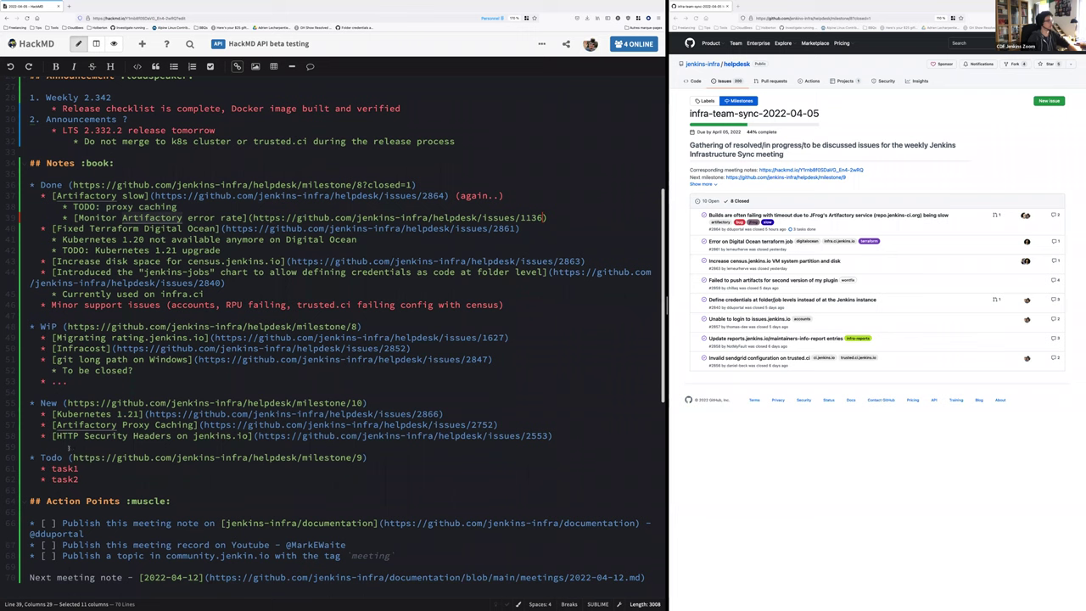
click(83, 424)
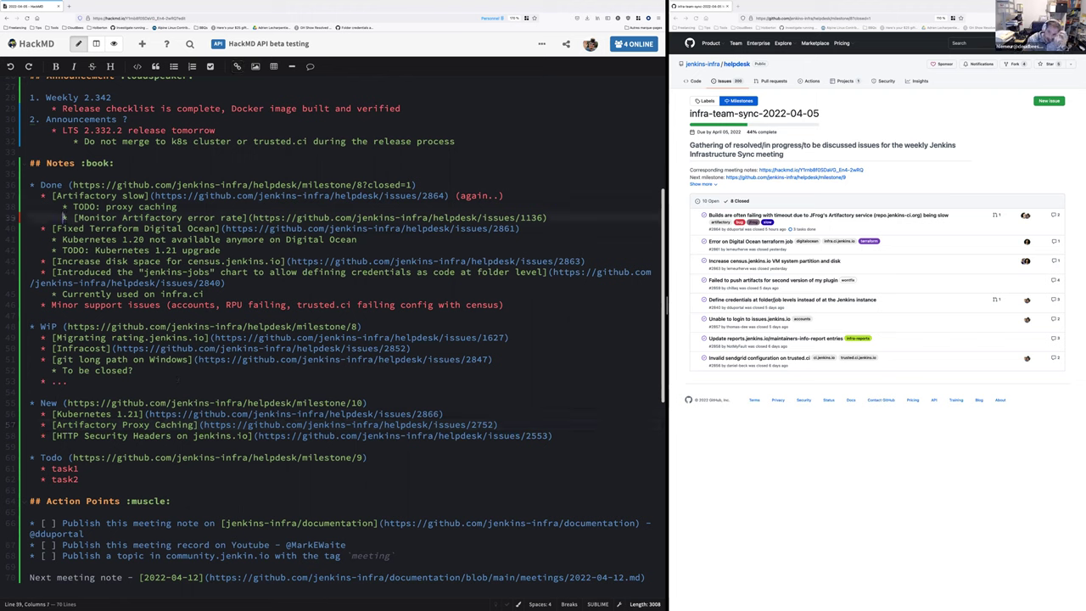
click(376, 217)
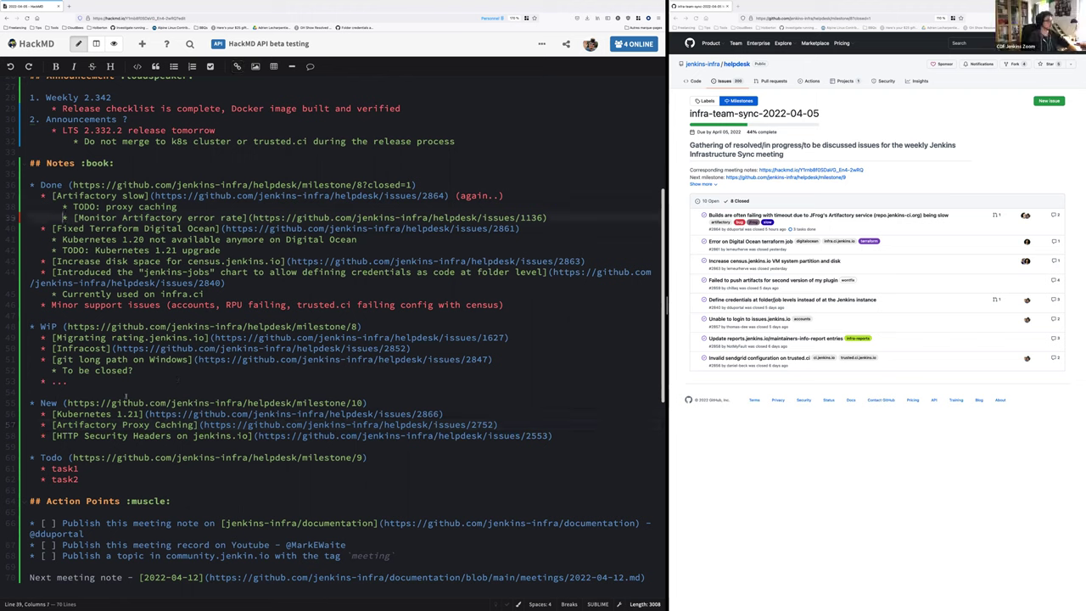
click(103, 424)
key(Home)
key(shift+End)
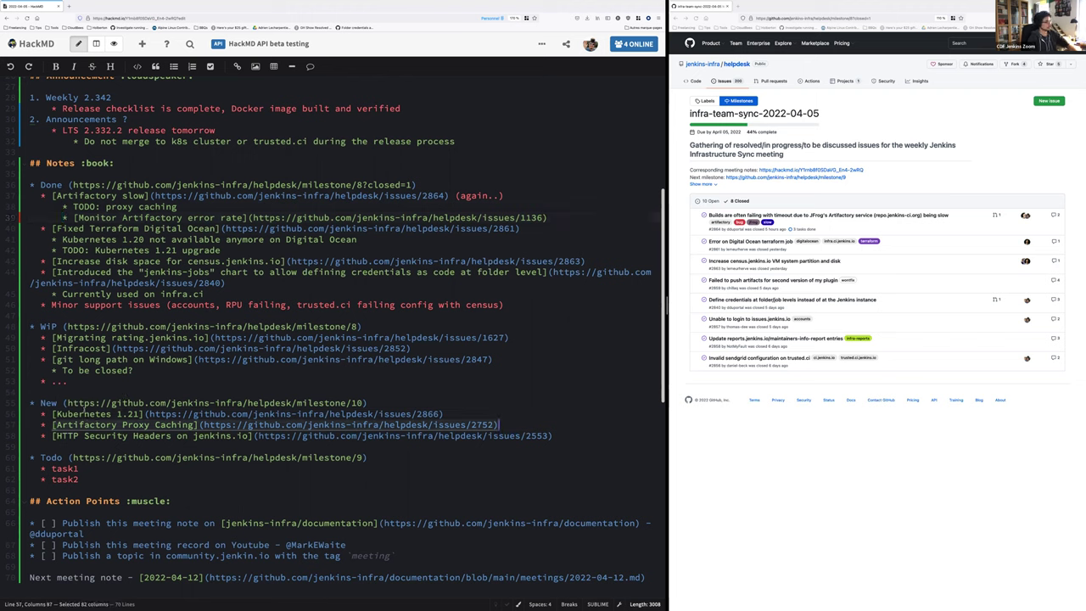
drag(31, 402, 97, 433)
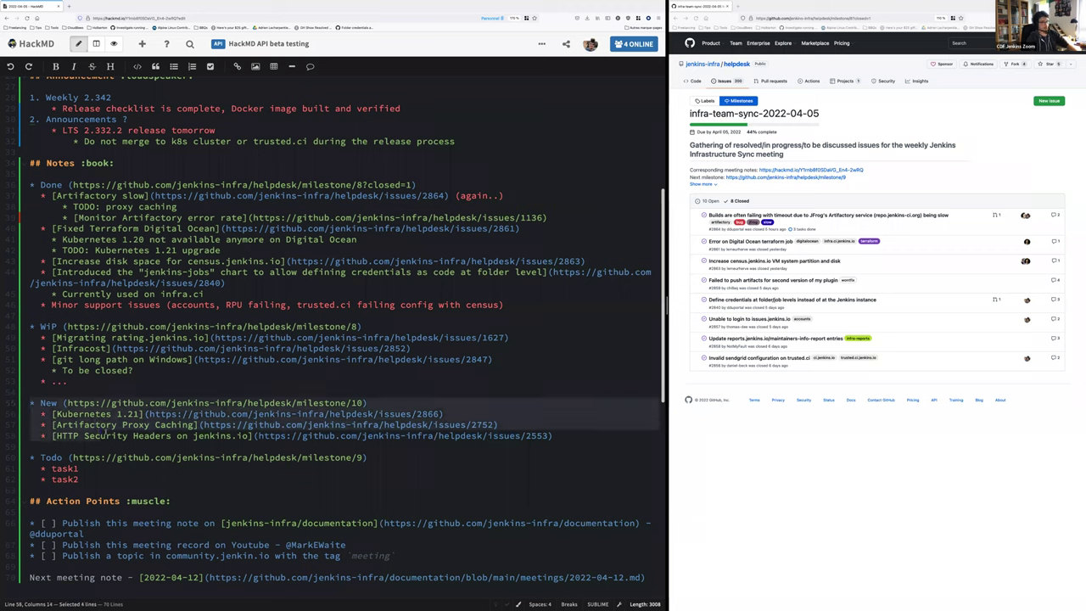
click(103, 435)
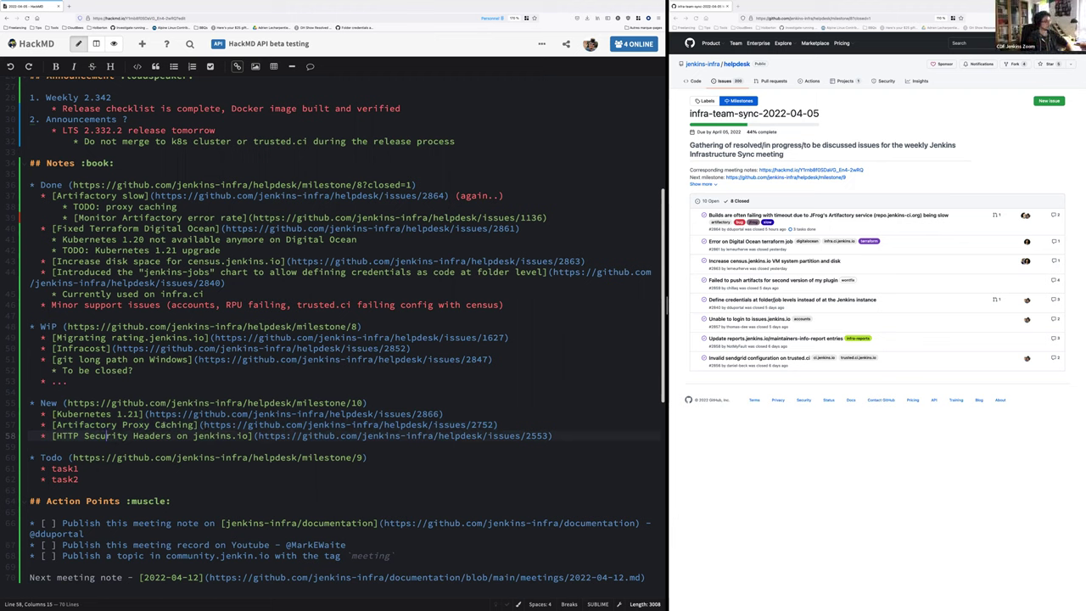
- Open the Artifactory Proxy Caching issue link (helpdesk issue 2752) in a new browser tab
drag(202, 424, 497, 424)
key(ctrl+c)
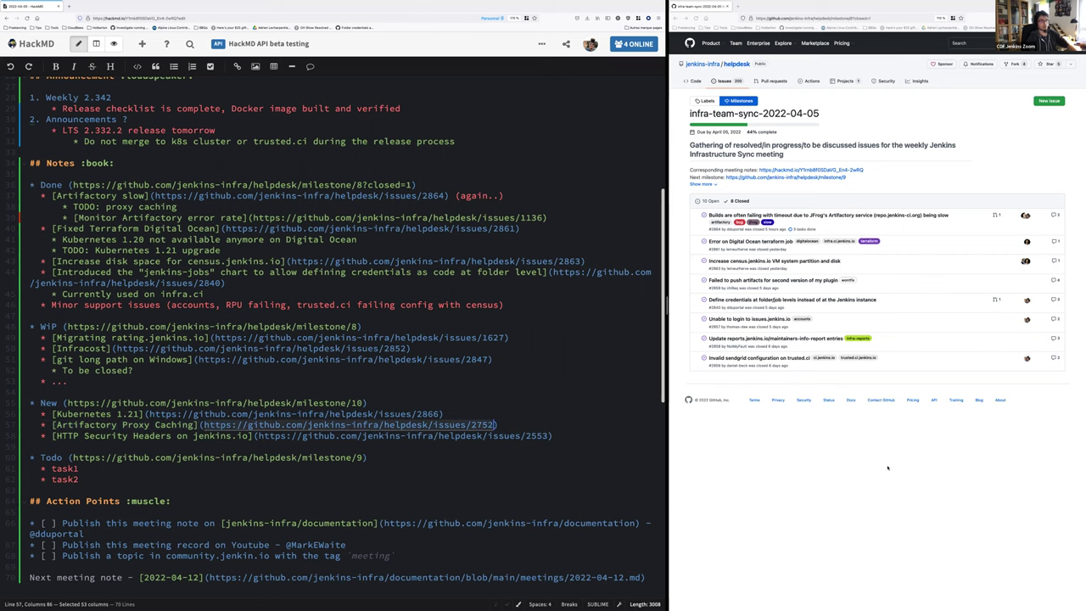
key(ctrl+t)
key(ctrl+v)
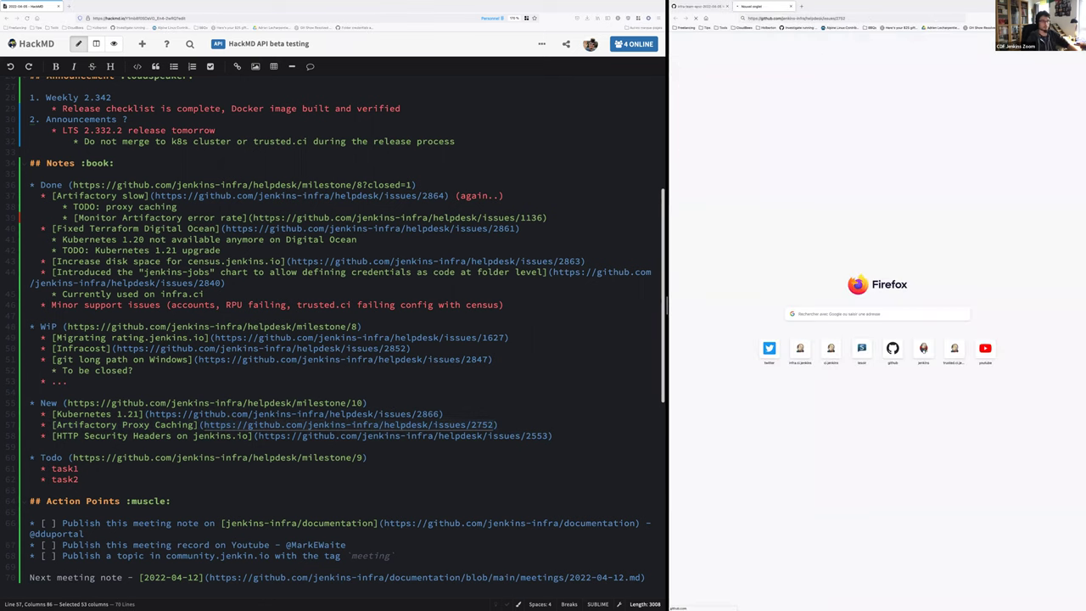
key(Return)
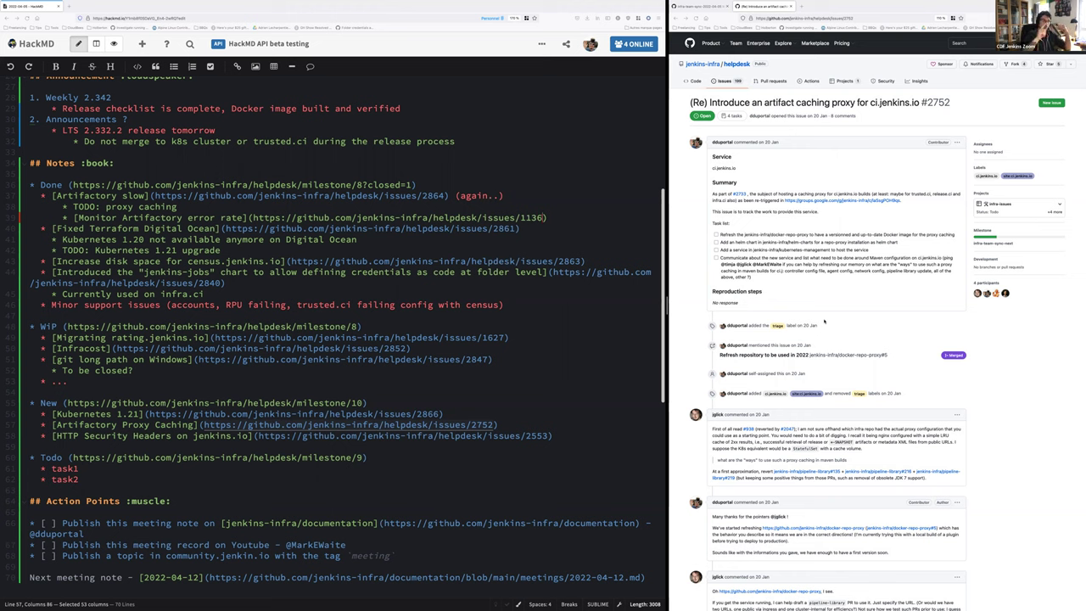
text([)
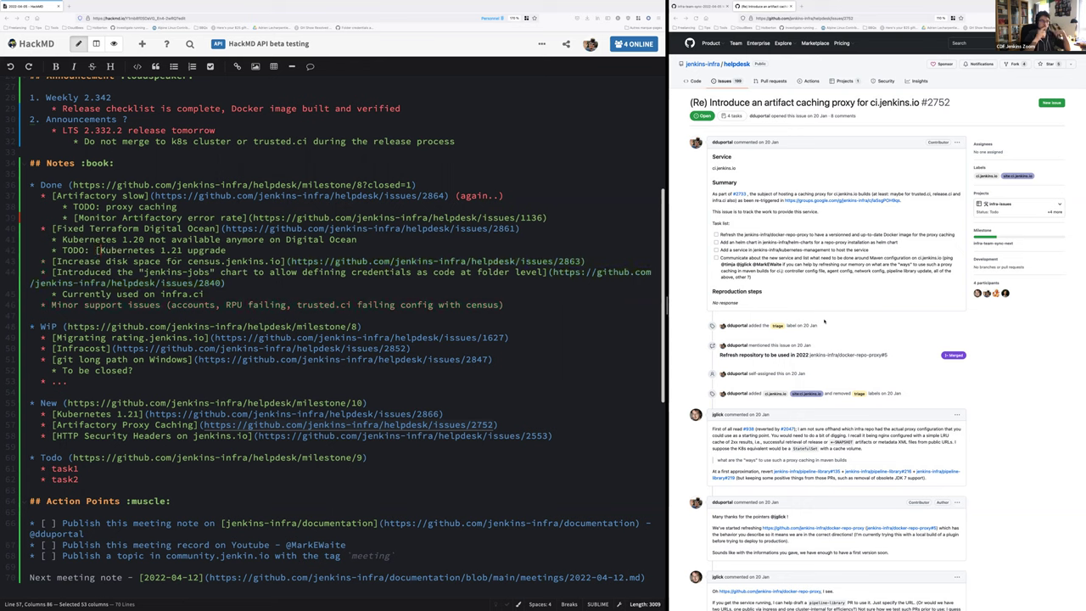
key(BackSpace)
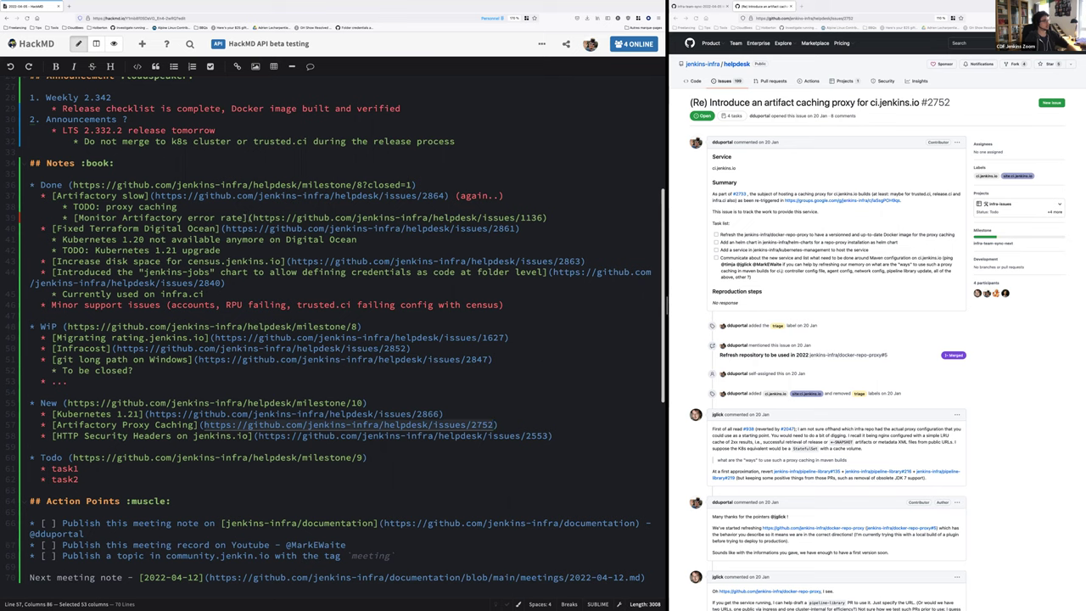
- Load the Monitor Artifactory error rate link from the notes in the GitHub browser tab and examine the issue's title and description
click(253, 217)
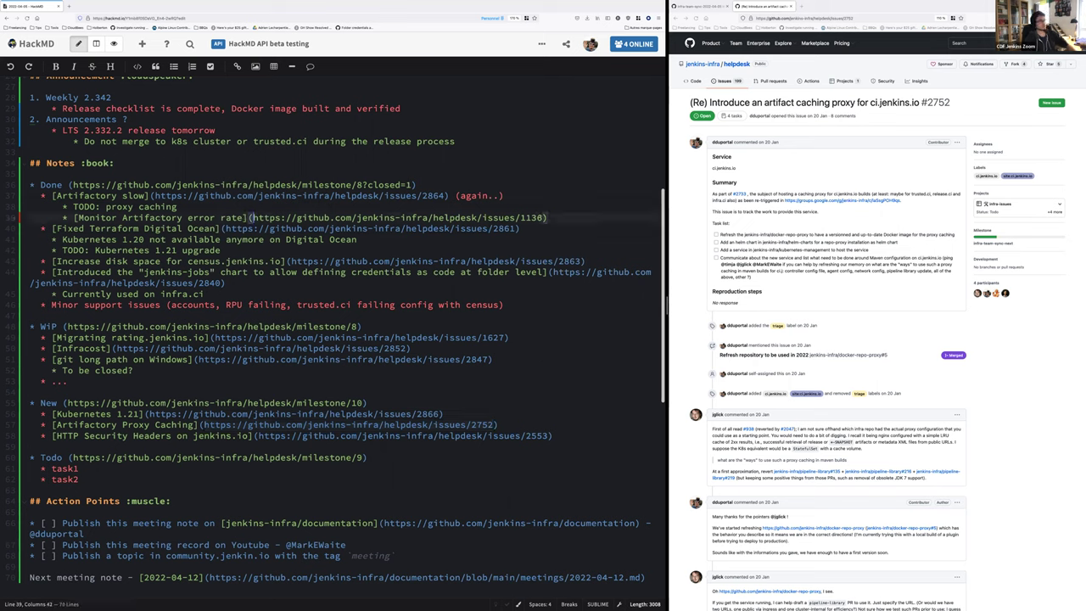
shift+click(545, 217)
key(super+c)
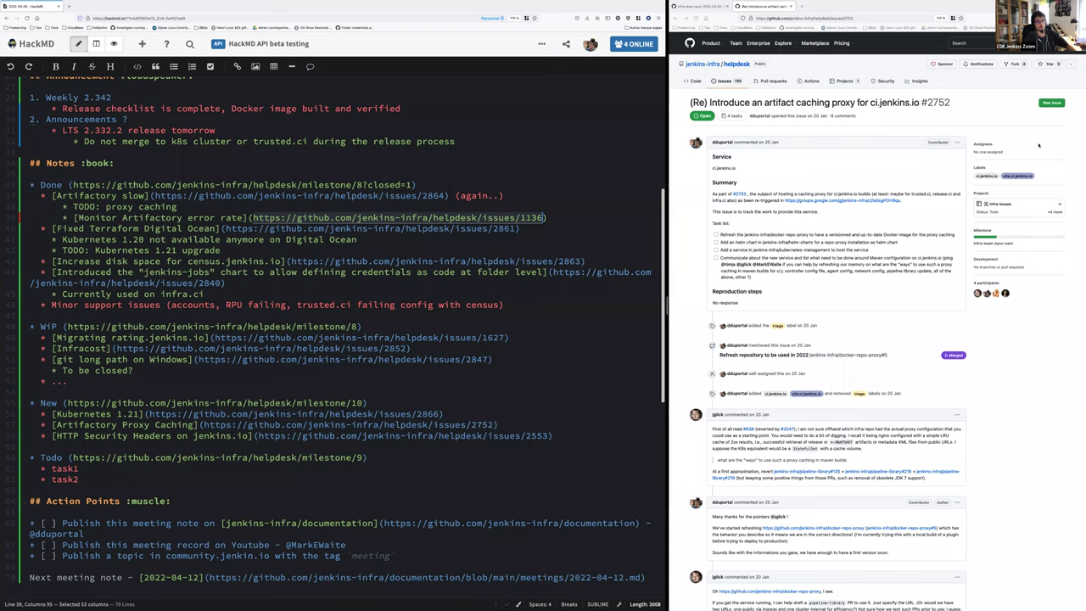
click(848, 17)
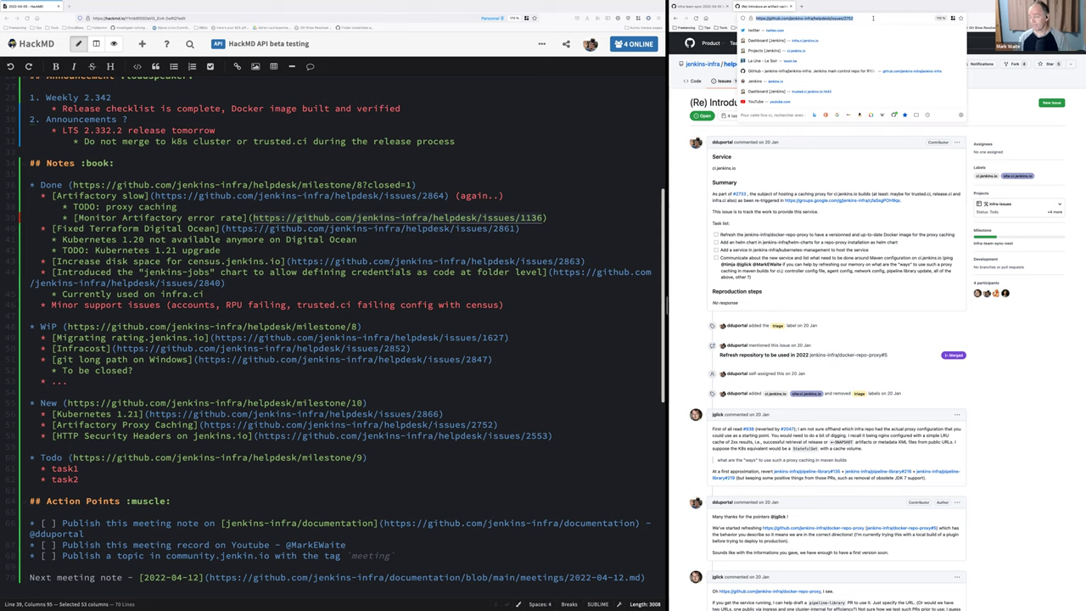
key(super+v)
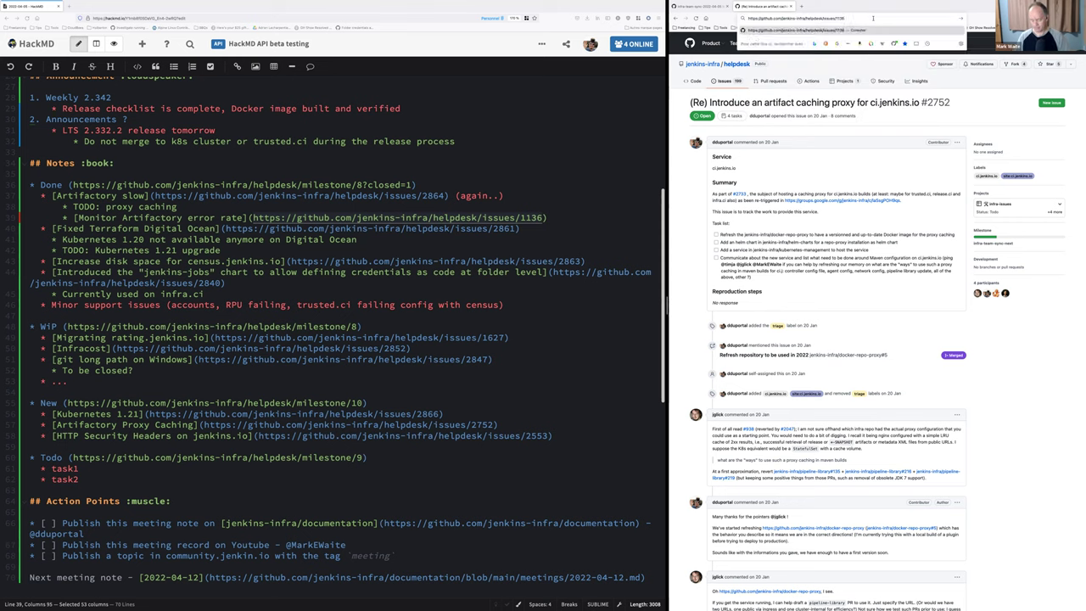
key(Return)
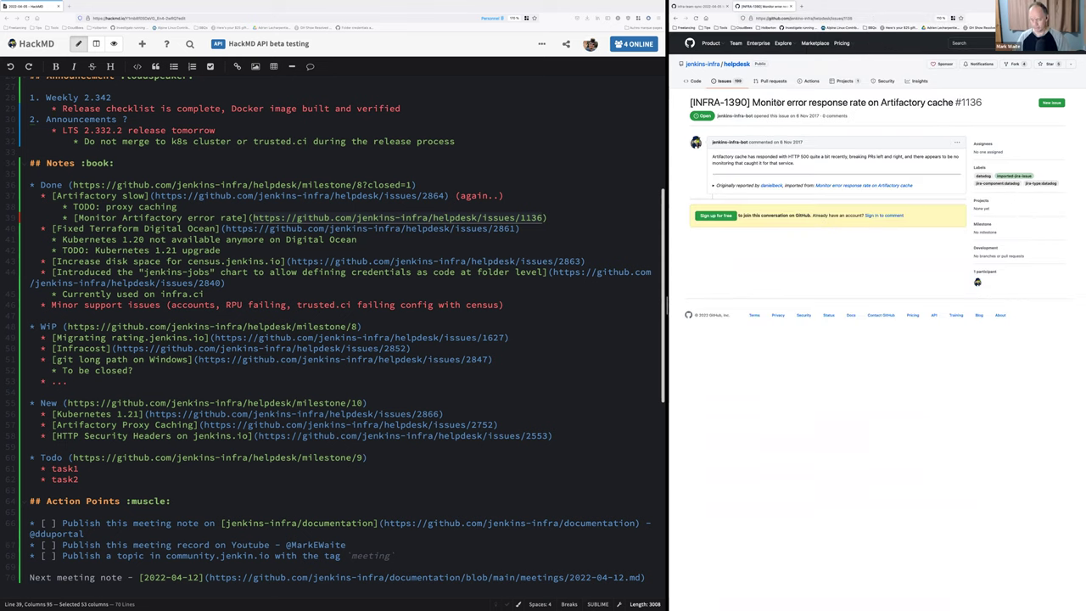
triple_click(777, 101)
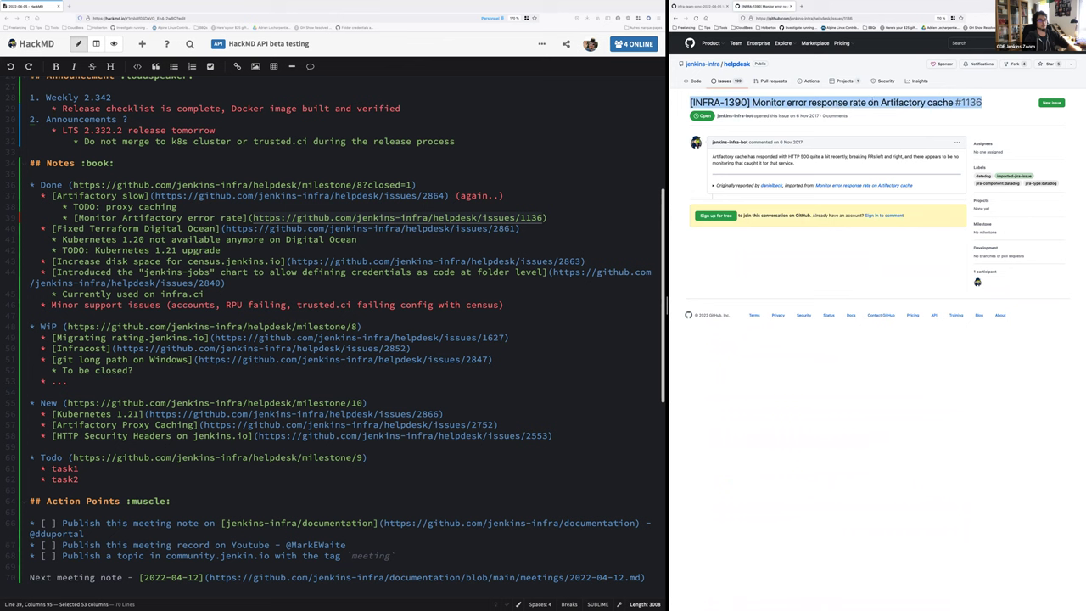
click(775, 156)
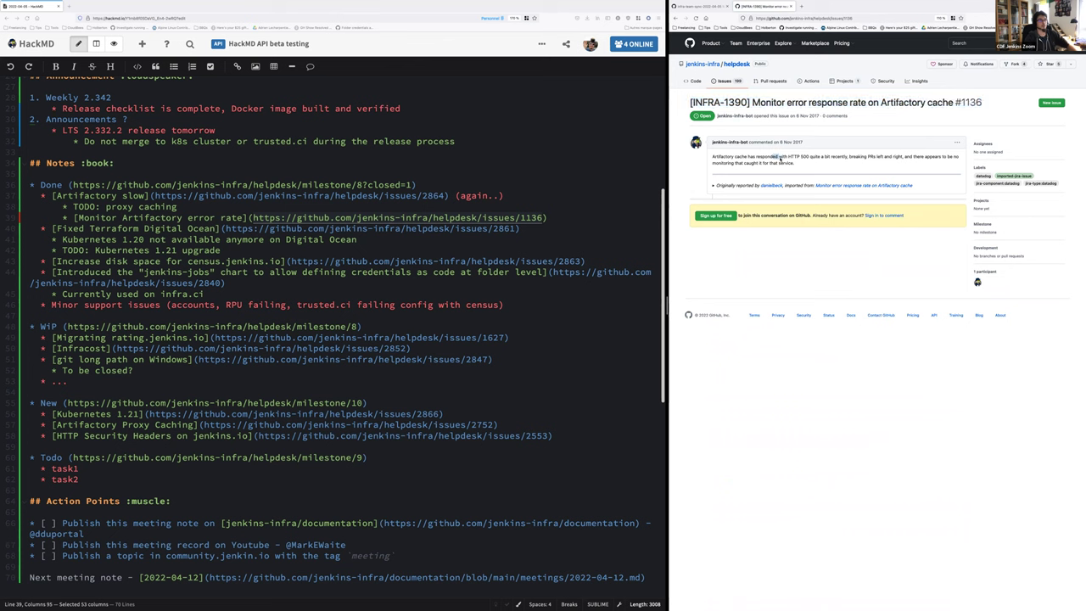
drag(775, 156, 804, 164)
click(804, 164)
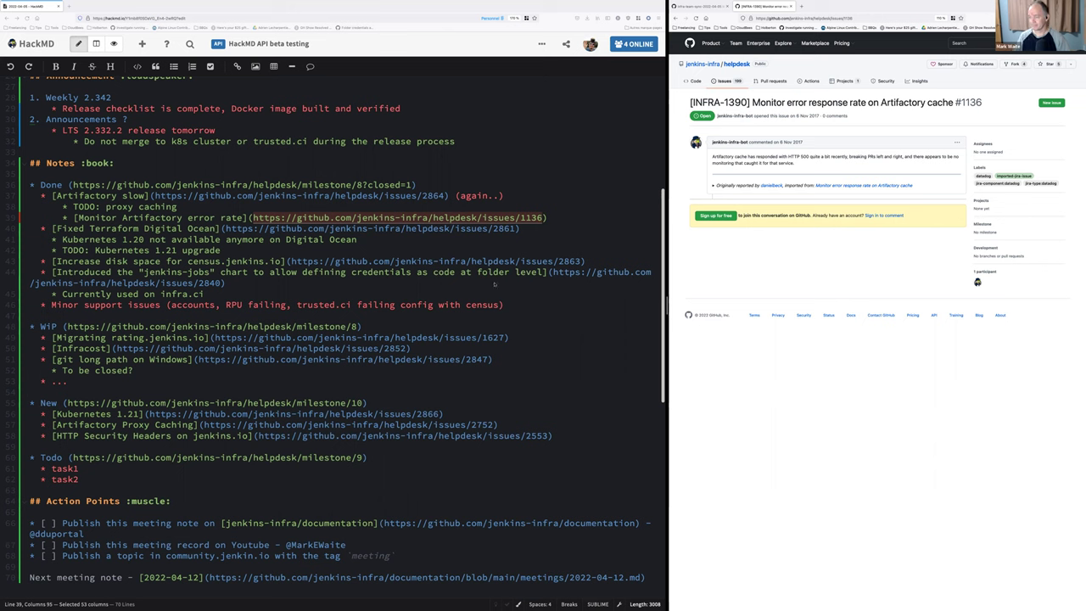
- Replace task1 in the Todo section with a copy of the Monitor Artifactory error rate sub-item, followed by "=> to be closed (datagod monitor)"
click(555, 218)
key(shift+Home)
key(ctrl+c)
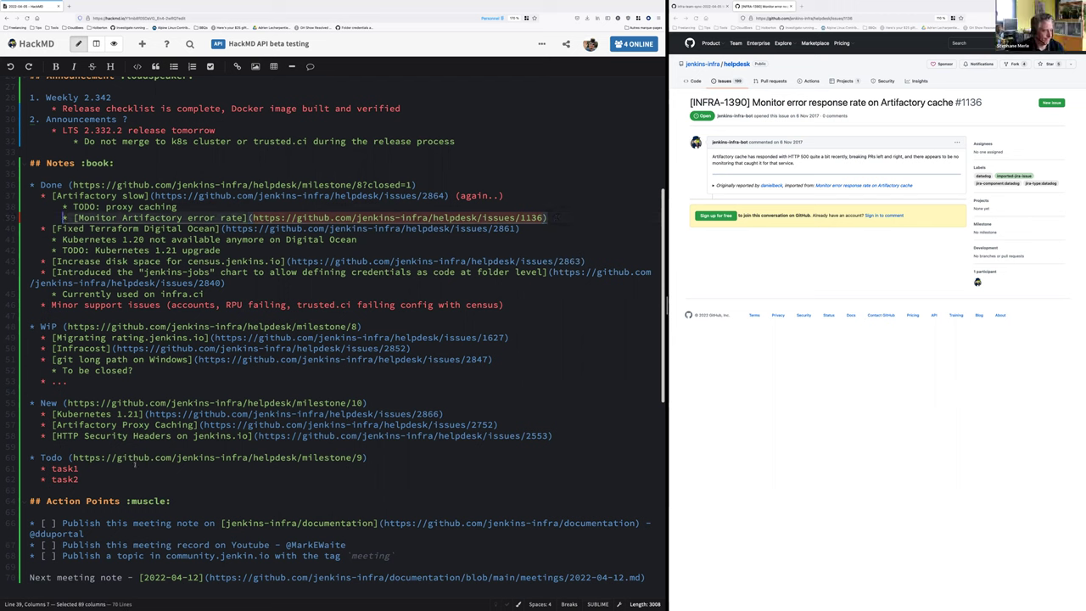
drag(78, 468, 52, 469)
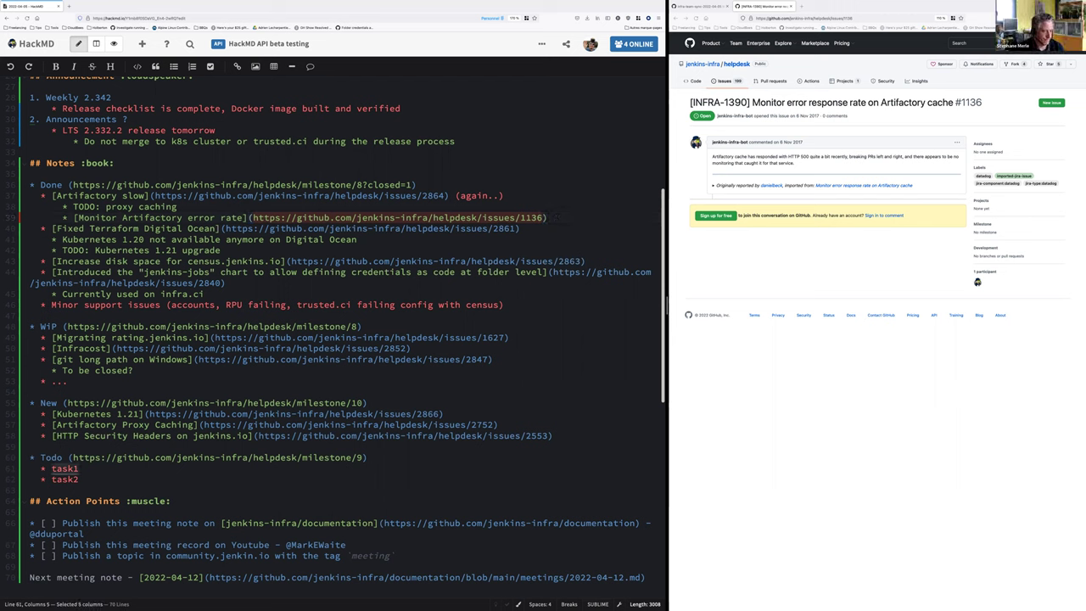
key(ctrl+v)
text(=> to be clos)
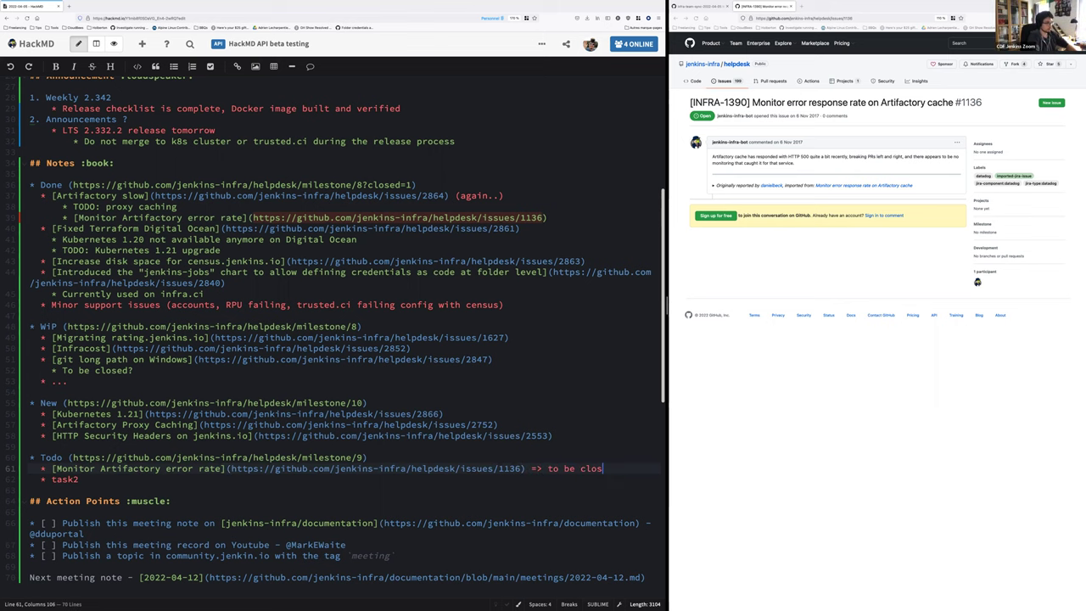
text(ed (datagod m)
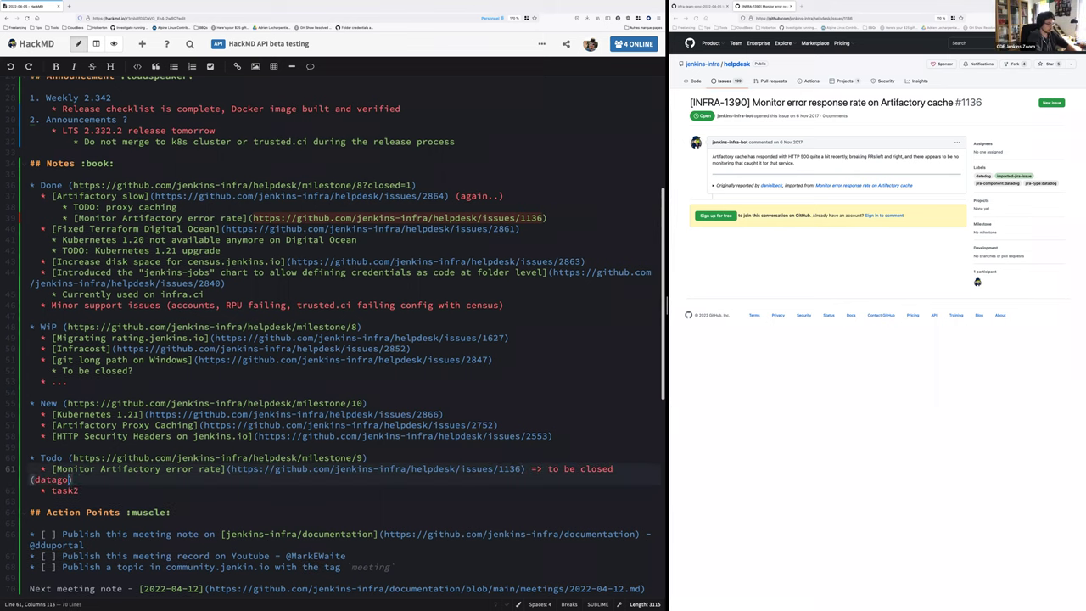
text(onitor)
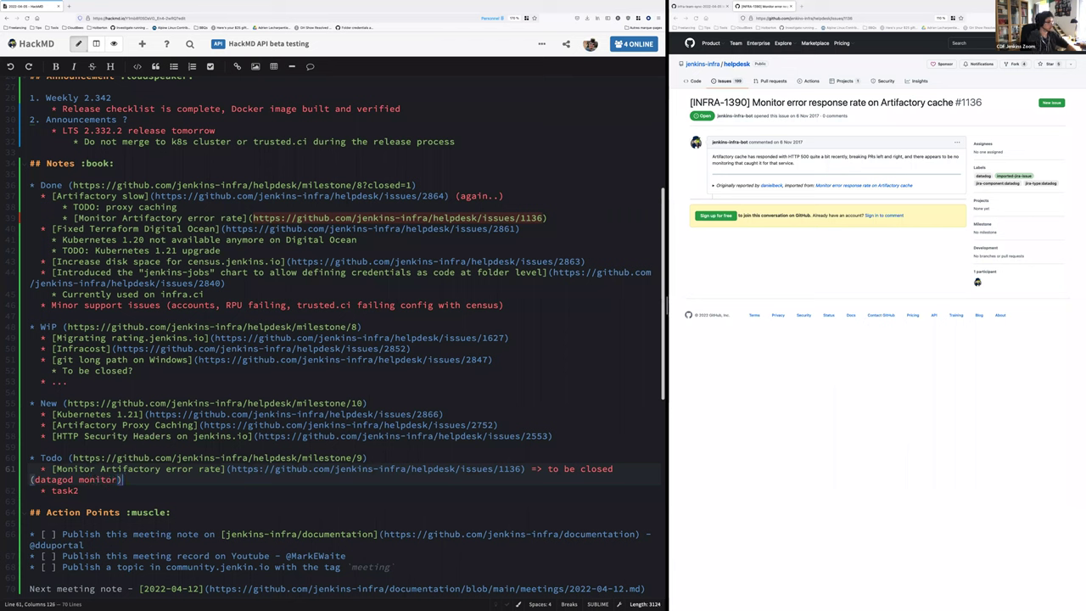
- Correct "datagod" to "datadog" in the Todo item and delete the original Monitor Artifactory error rate line under Artifactory slow
key(alt+Left)
key(alt+Left)
key(Right)
key(Right)
key(Right)
key(Right)
key(Delete)
key(Delete)
key(Delete)
text(dog)
key(Down)
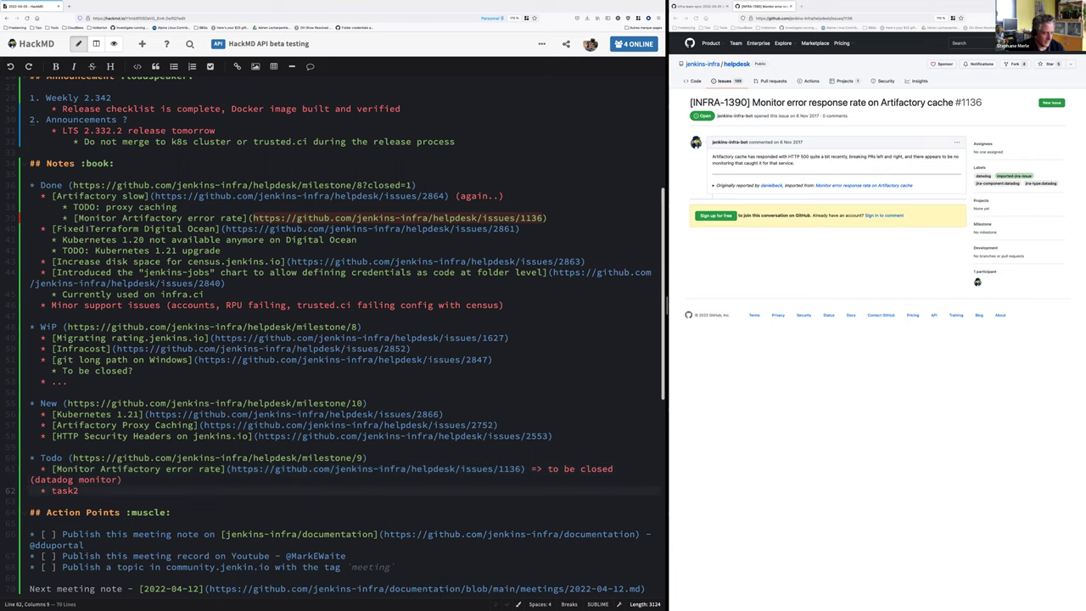
click(95, 217)
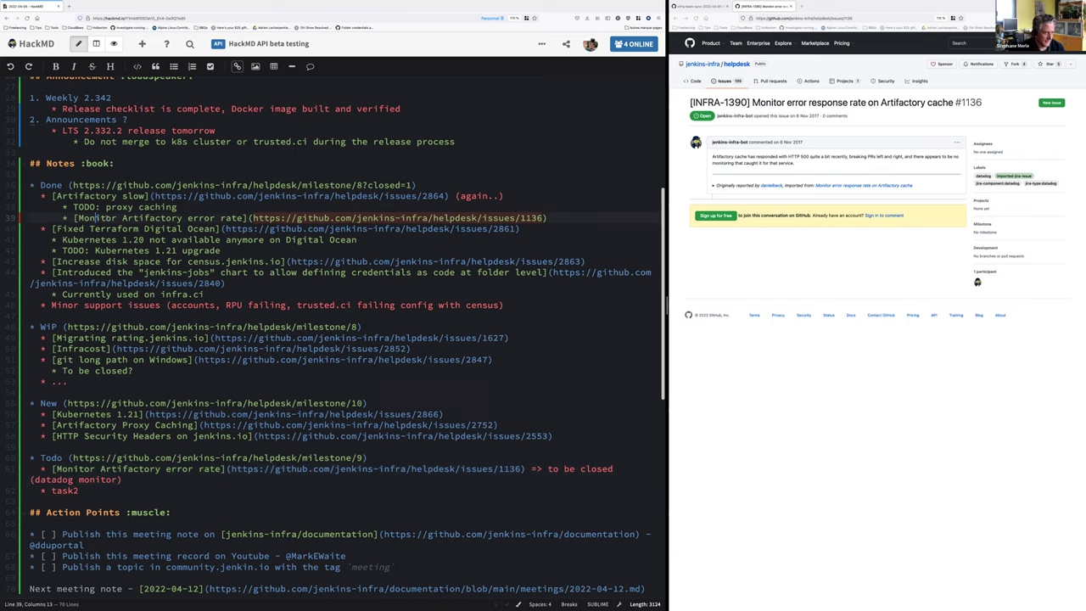
key(super+shift+k)
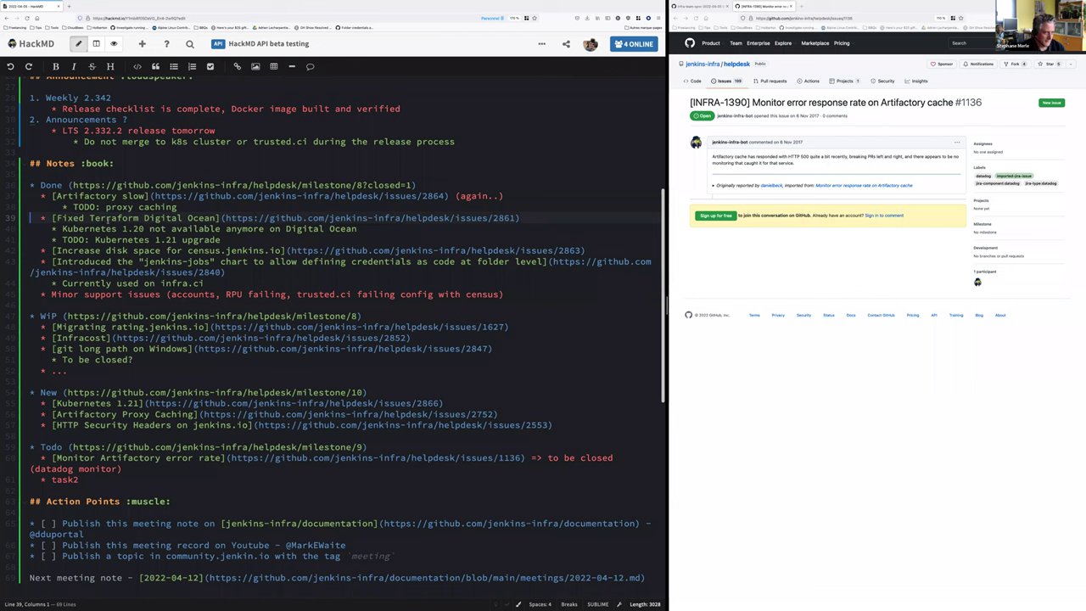
- Review the Fixed Terraform Digital Ocean item with its Kubernetes sub-items, along with the Kubernetes 1.21 entry in the New section
click(106, 217)
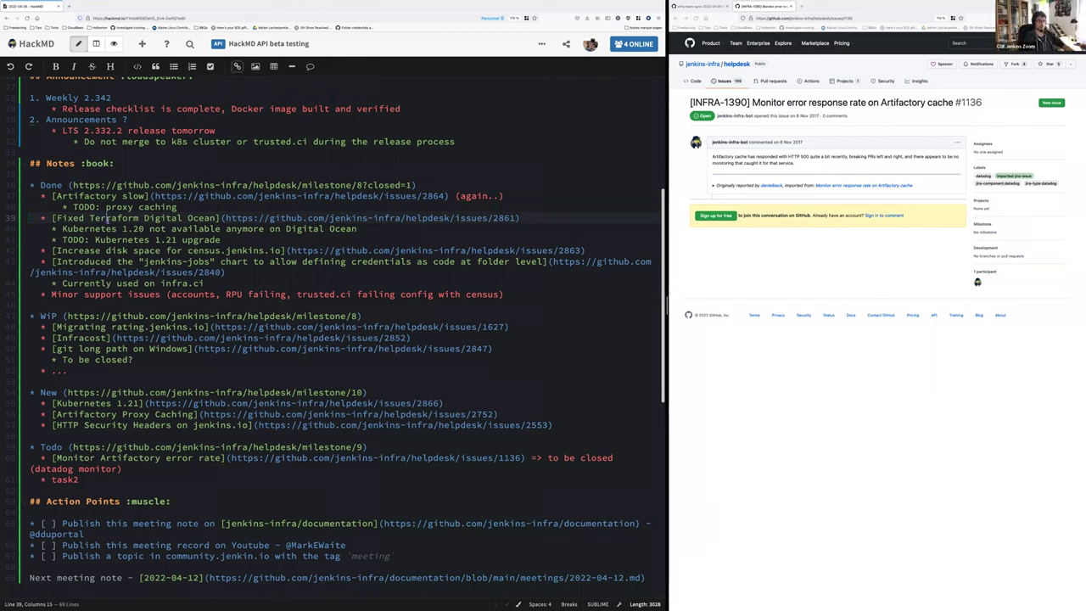
key(Home)
key(shift+End)
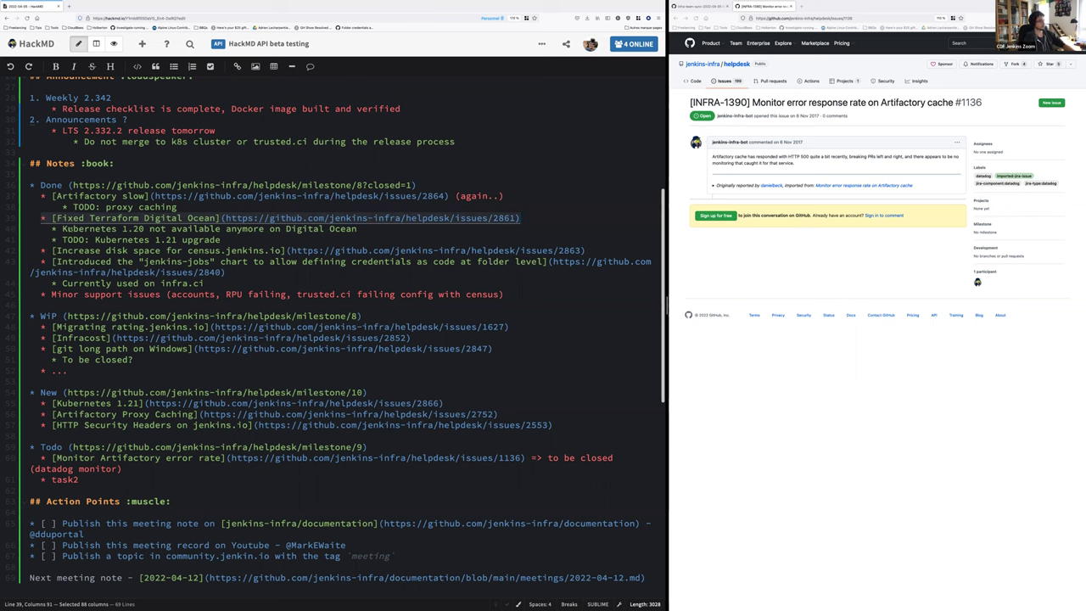
click(61, 229)
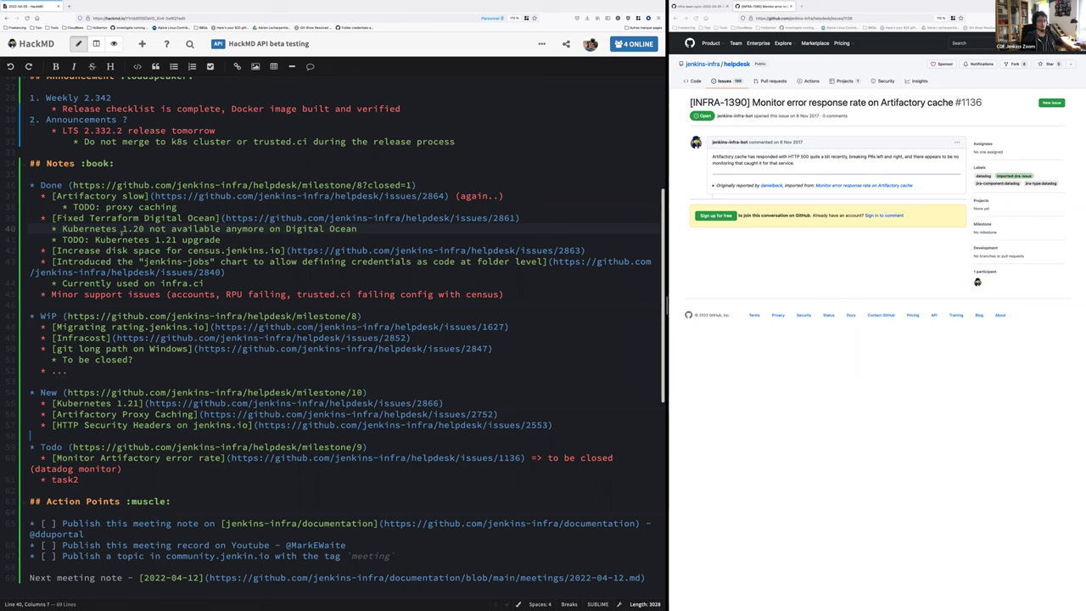
key(Down)
drag(53, 240, 251, 240)
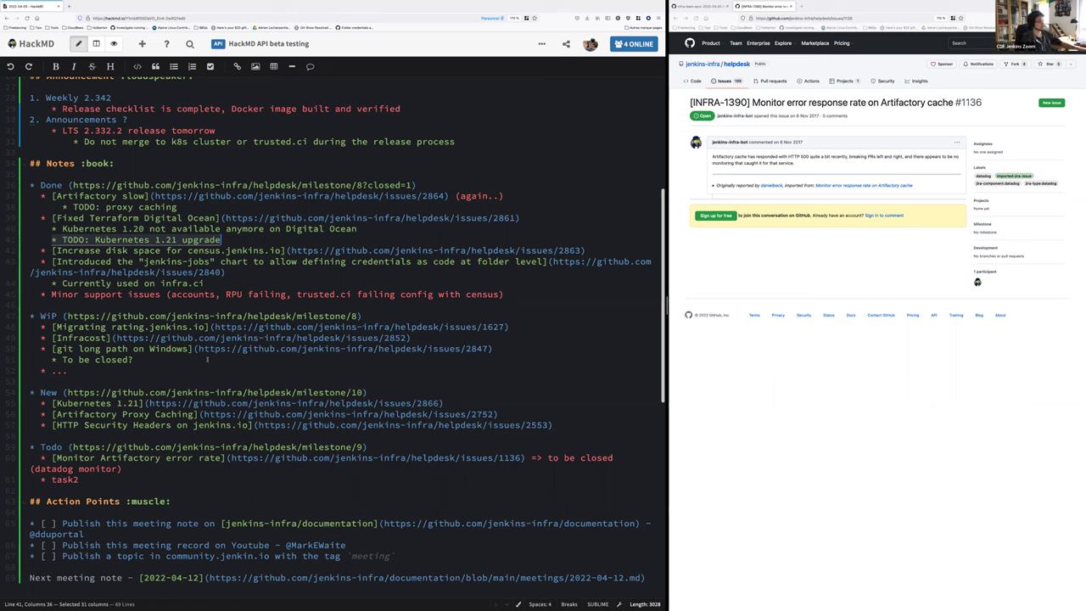
click(39, 404)
shift+click(448, 404)
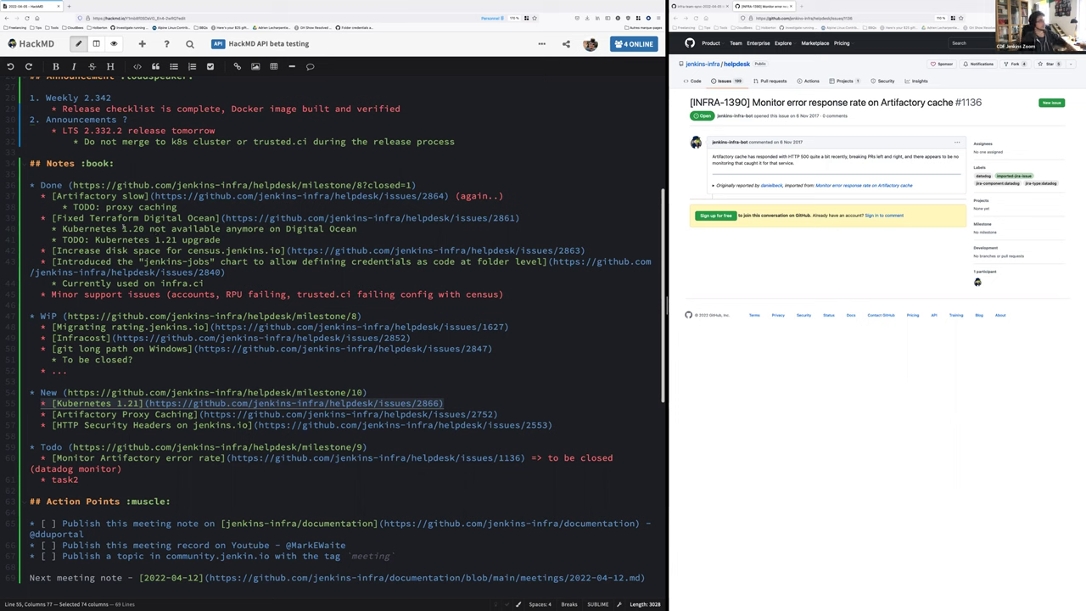
triple_click(111, 219)
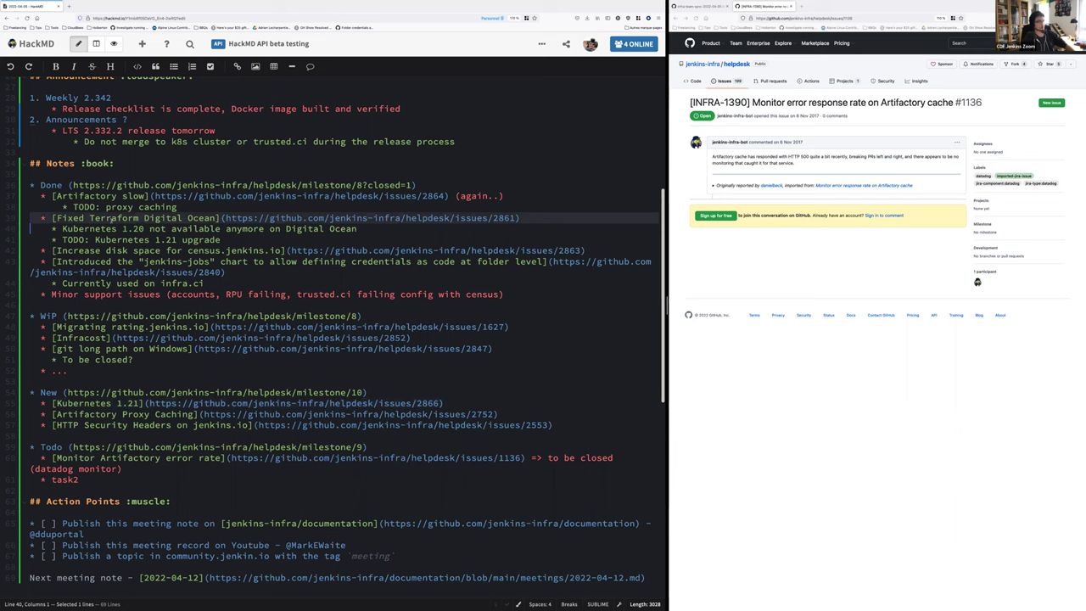
click(52, 239)
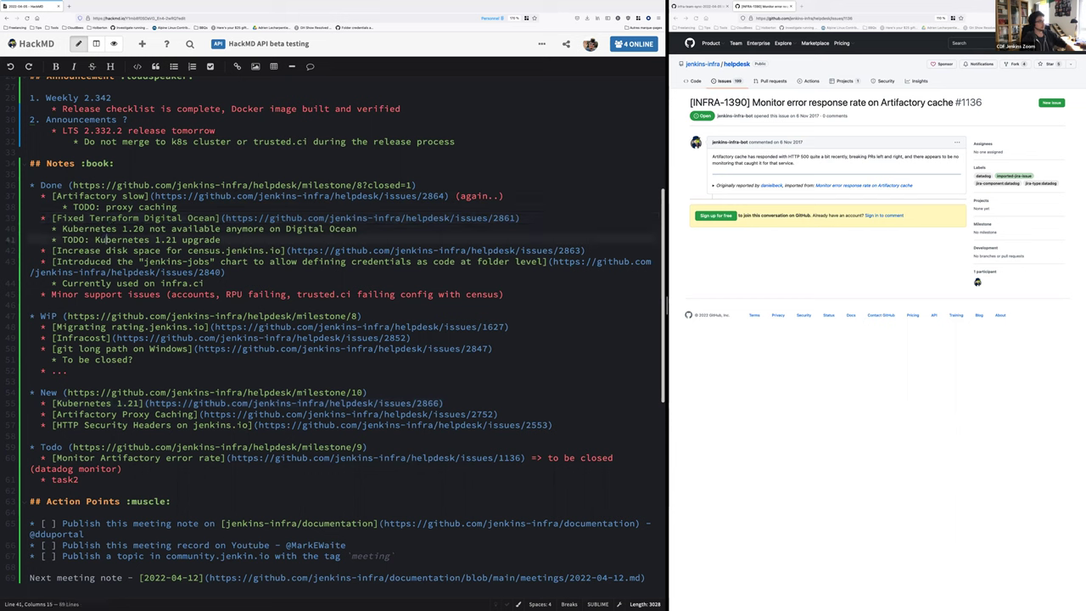
drag(52, 239, 221, 239)
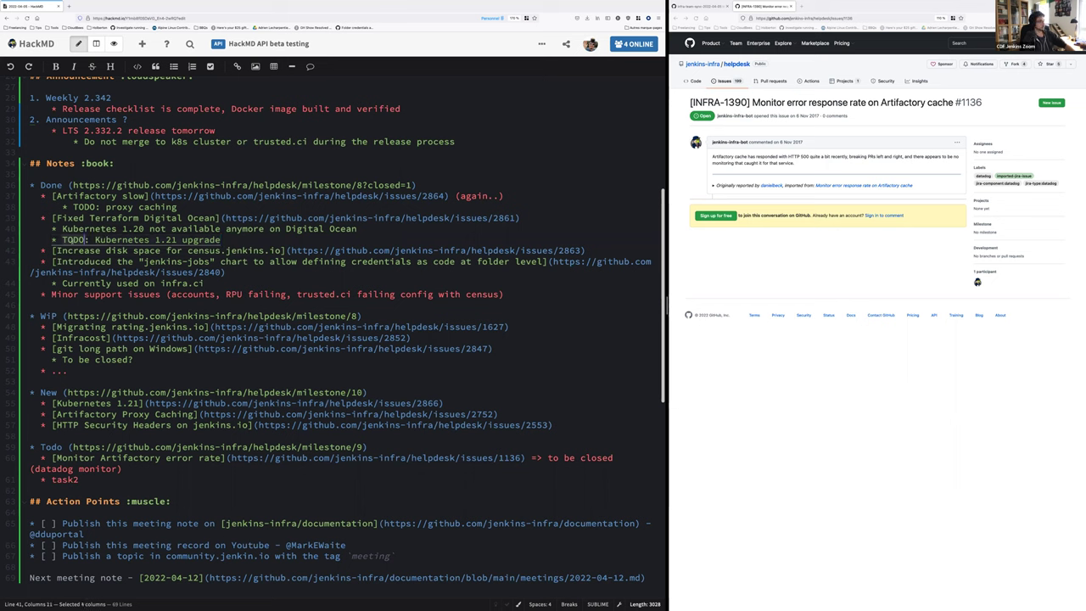
triple_click(221, 239)
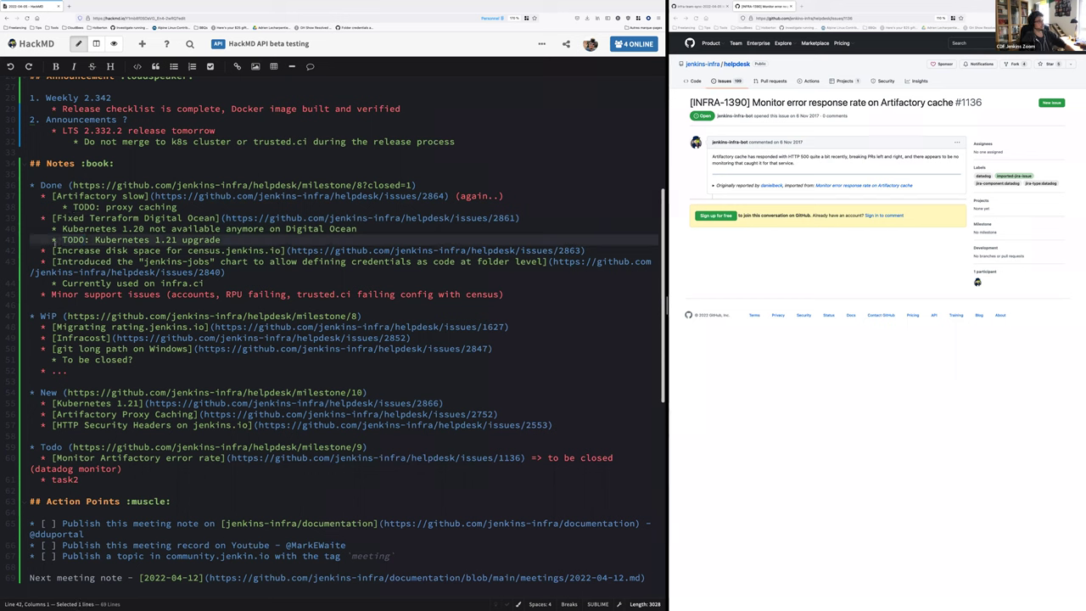
- Review the remaining Done items: the census.jenkins.io disk space increase, the "jenkins-jobs" chart and the minor support issues
triple_click(49, 251)
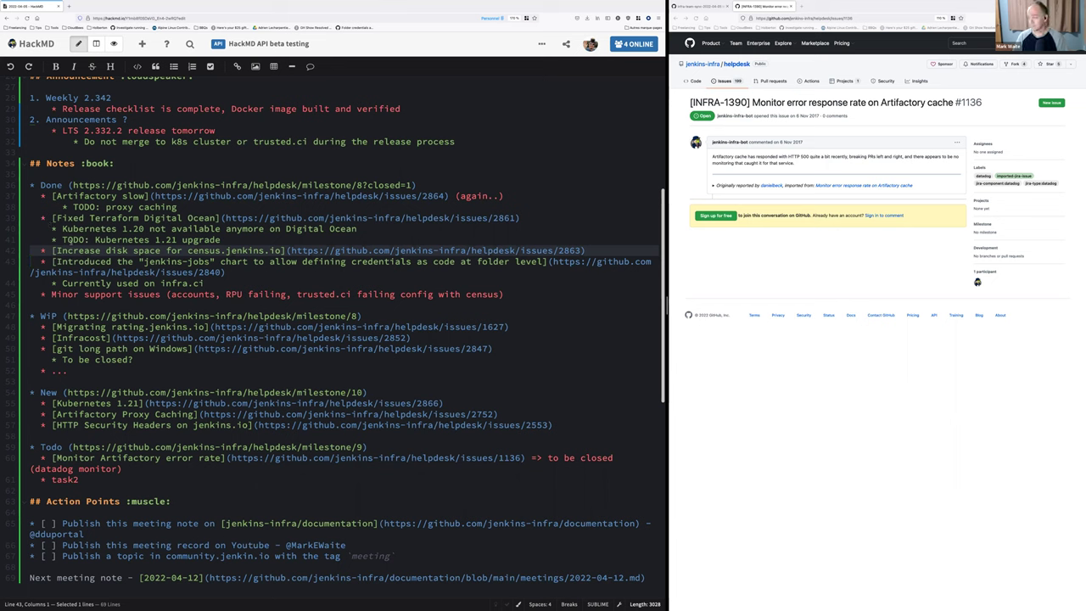
click(68, 250)
key(Home)
key(shift+End)
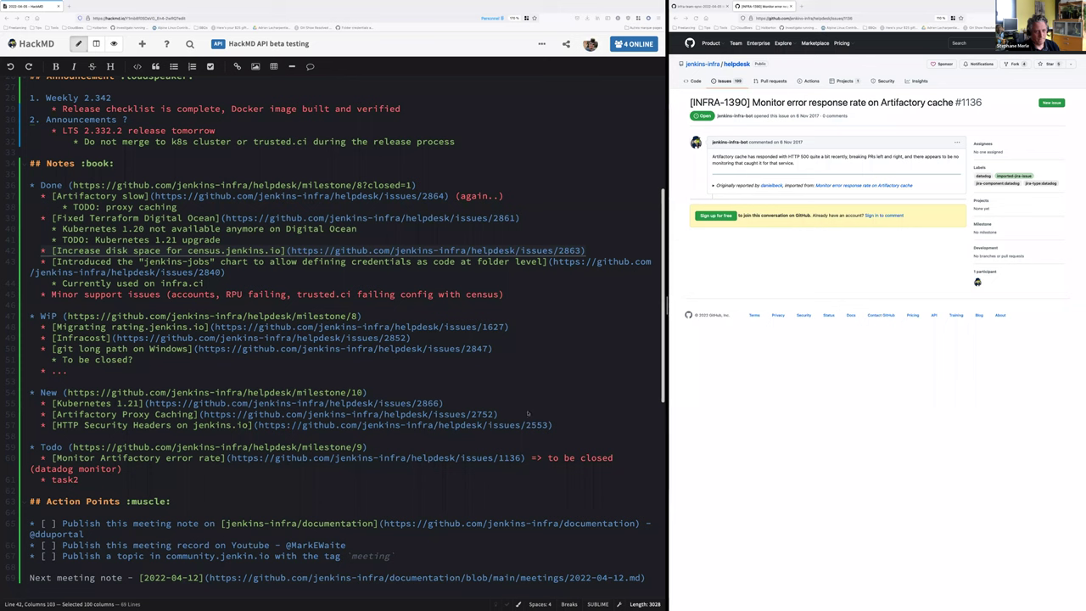
double_click(223, 263)
triple_click(187, 251)
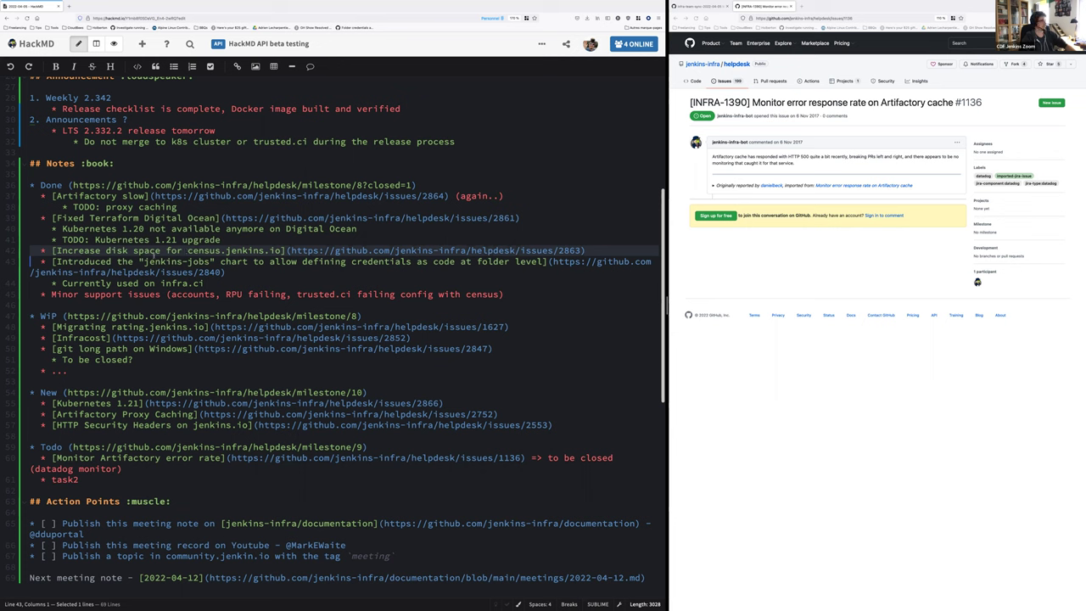
triple_click(187, 262)
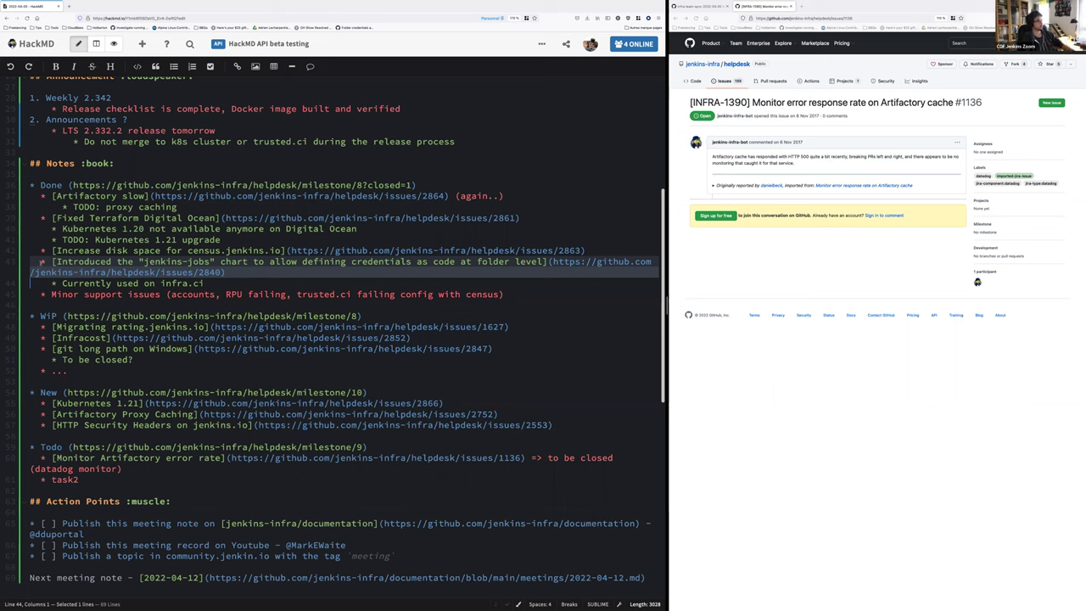
click(227, 273)
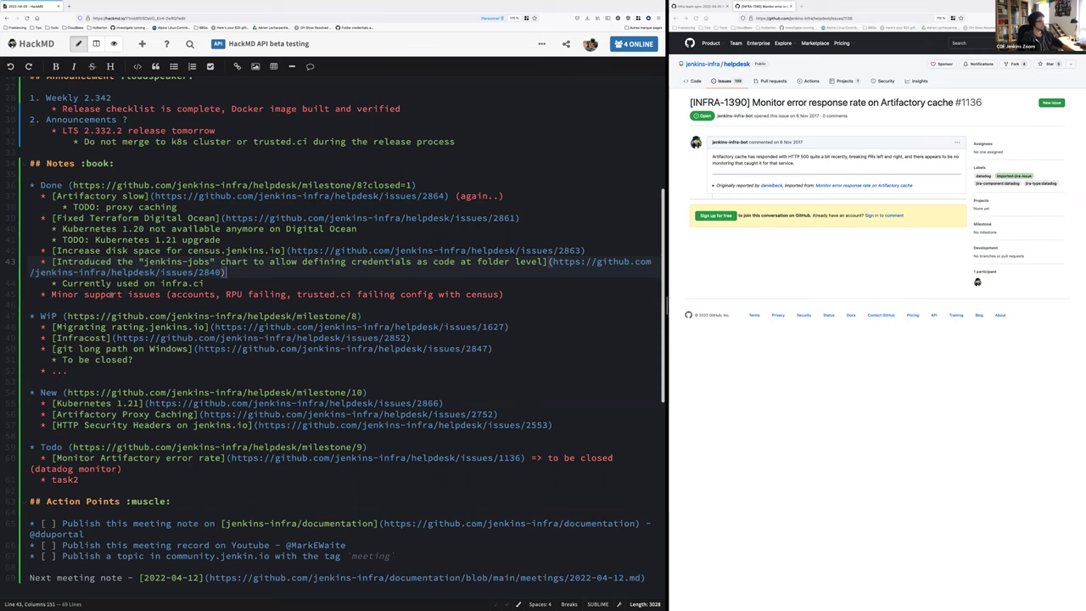
triple_click(110, 295)
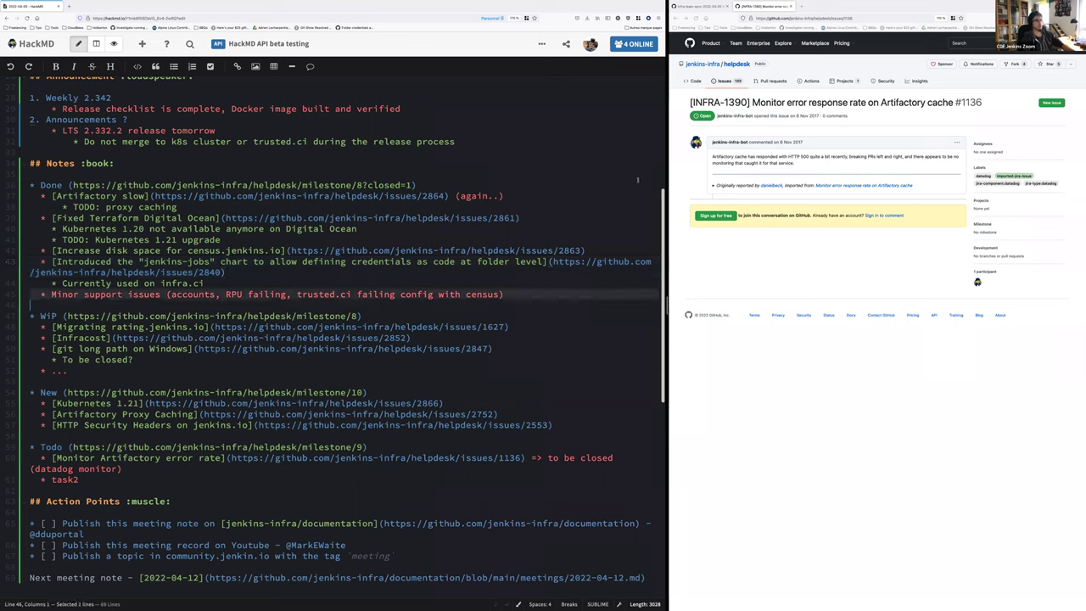
- Return to the infra-team-sync-2022-04-05 milestone page and show its open issues
click(704, 7)
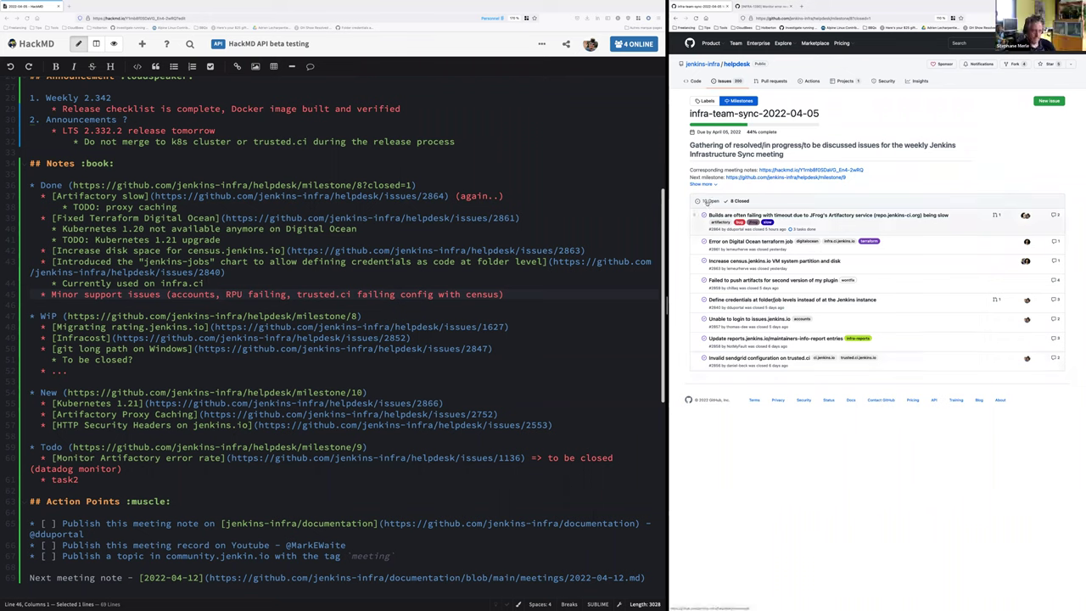
click(706, 202)
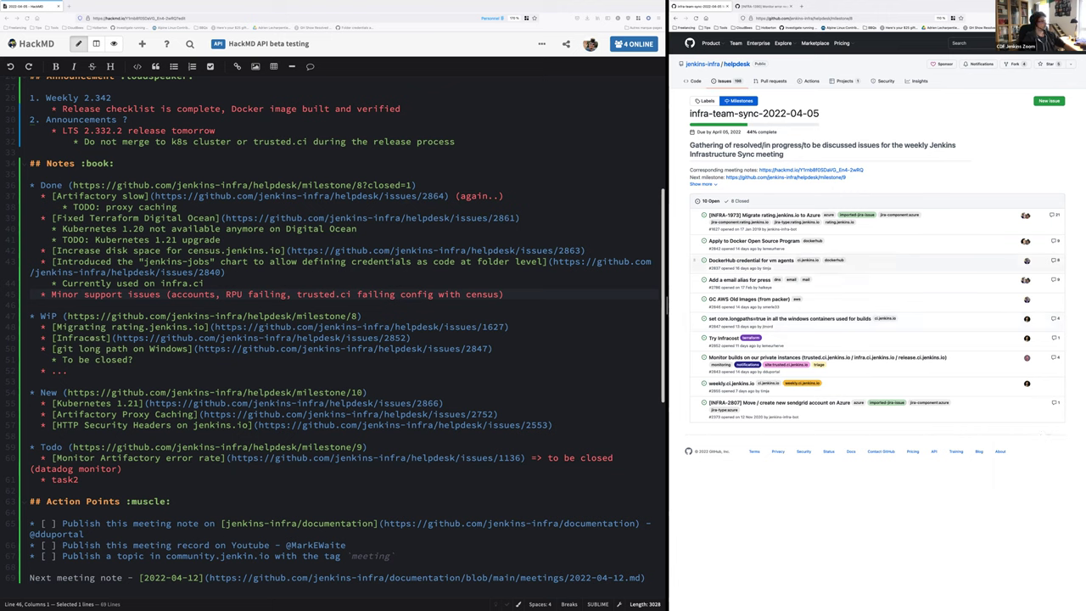
- Replace the "task2" placeholder in the Todo list with the "Migrating rating.jenkins.io" issue link copied from the WiP list
click(58, 326)
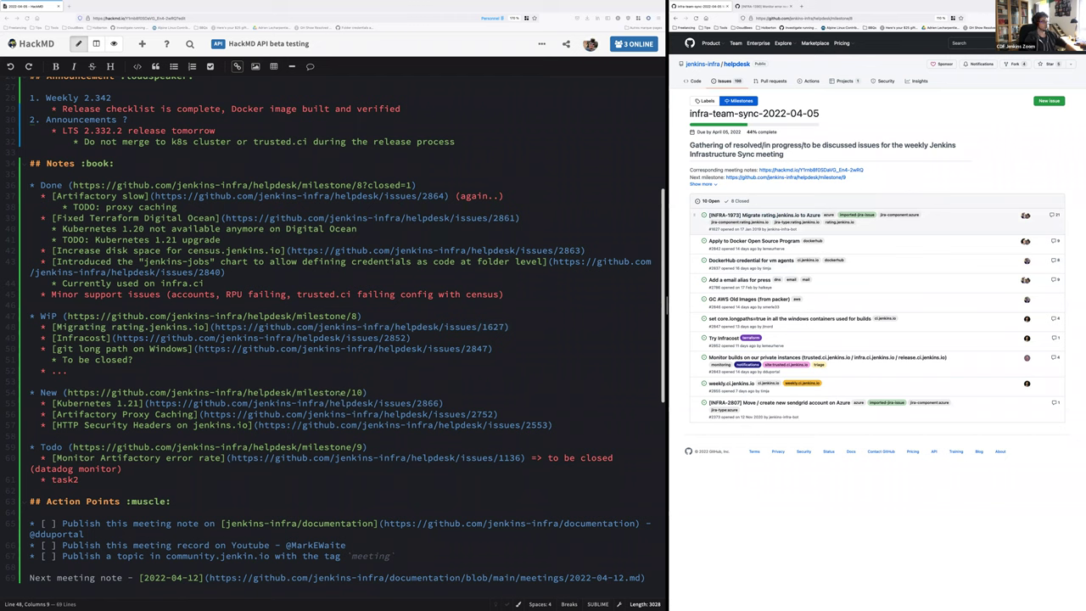
click(532, 328)
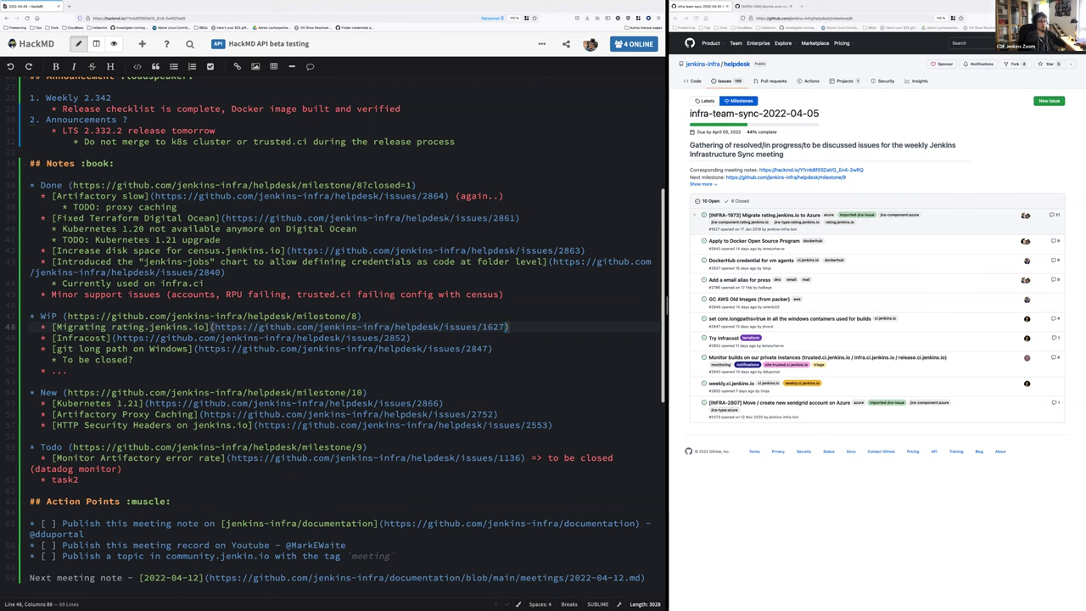
key(Right)
click(98, 480)
double_click(99, 480)
text([Migrating rating.jenkins.io](https://github.com/jenkins-infra/helpdesk/issues/1627))
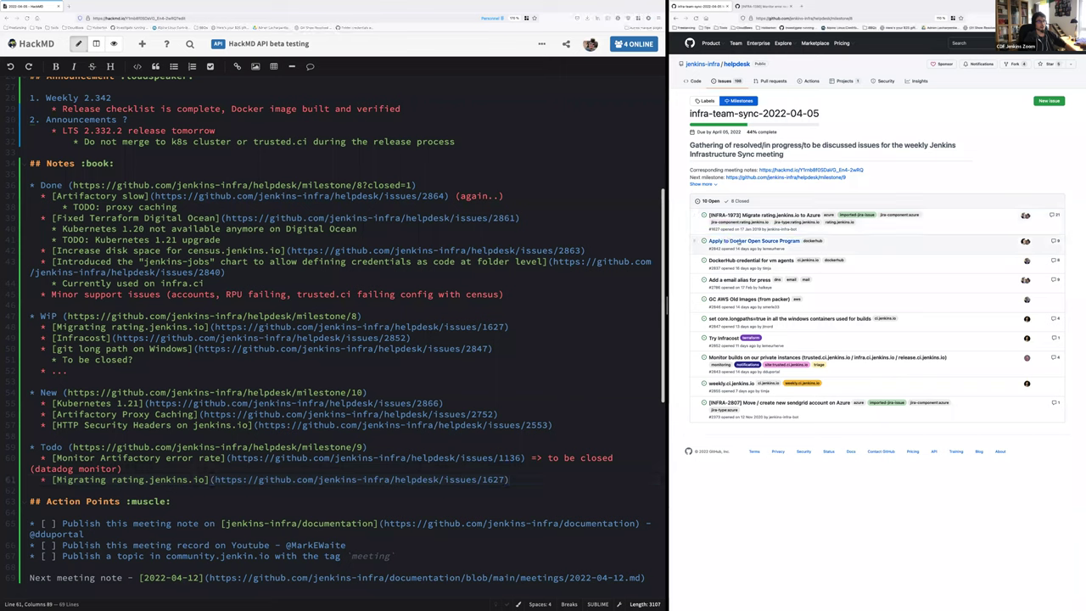
- Add the DockerHub credential issue link (helpdesk/issues/2837) below Migrating rating.jenkins.io in the WiP list, with the note "=> in 2 weeks"
mouse_move(741, 241)
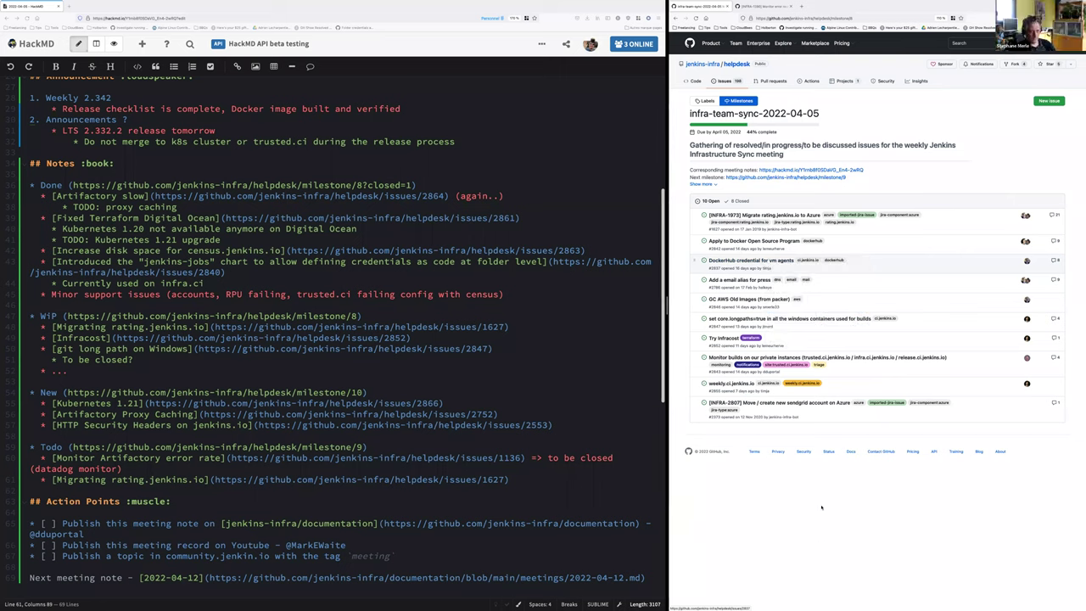
mouse_move(759, 261)
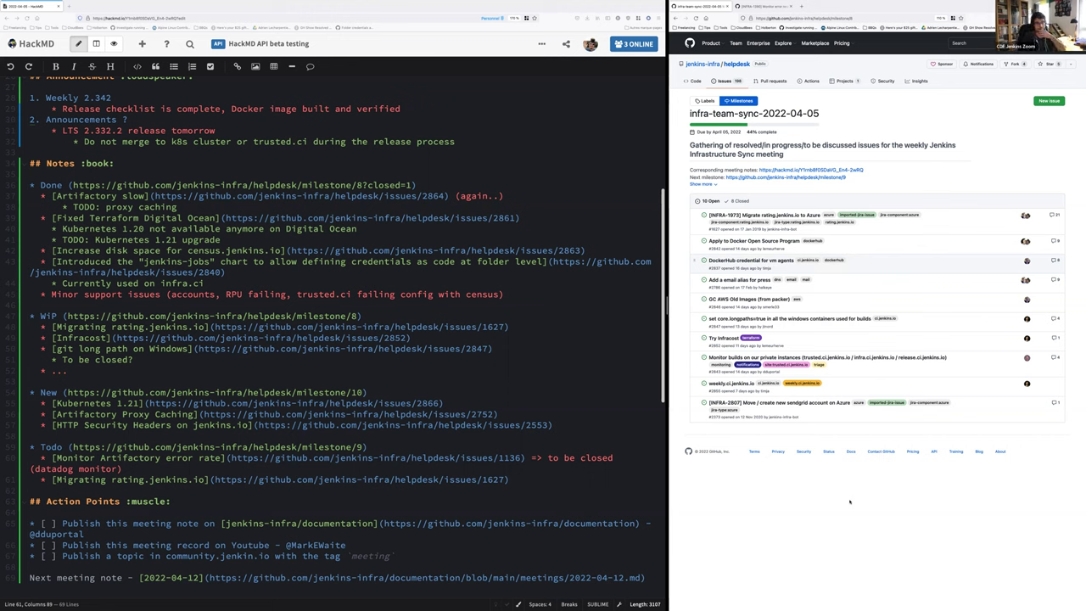
right_click(751, 260)
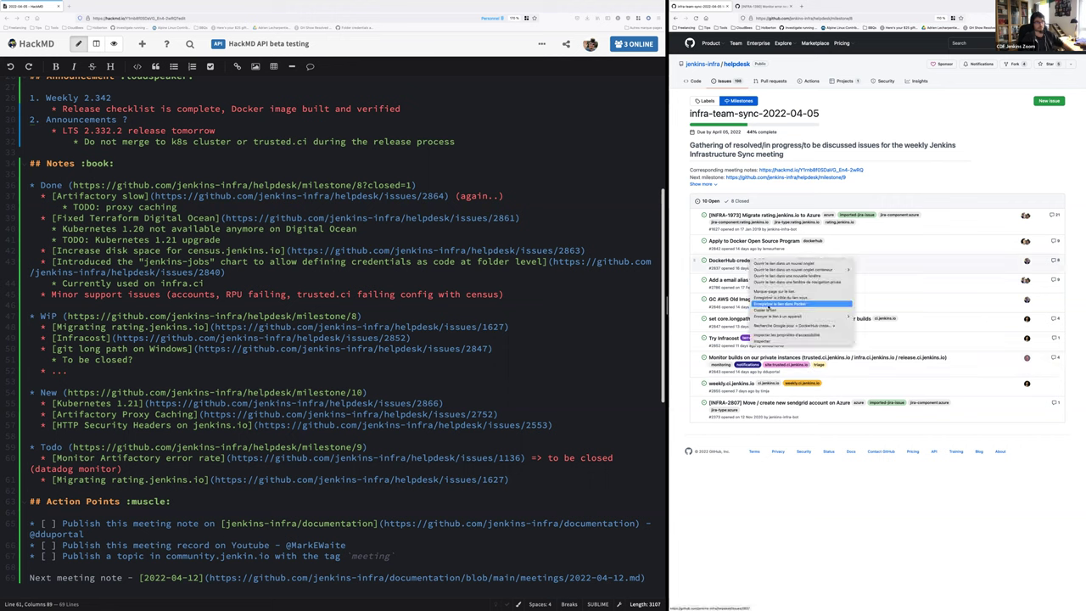
click(768, 310)
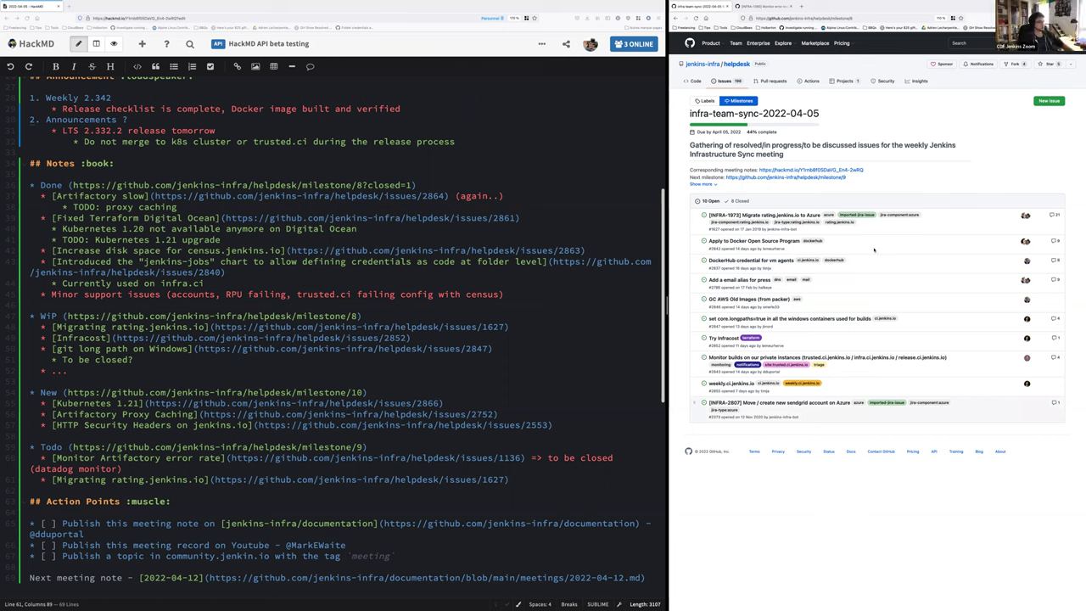
right_click(745, 262)
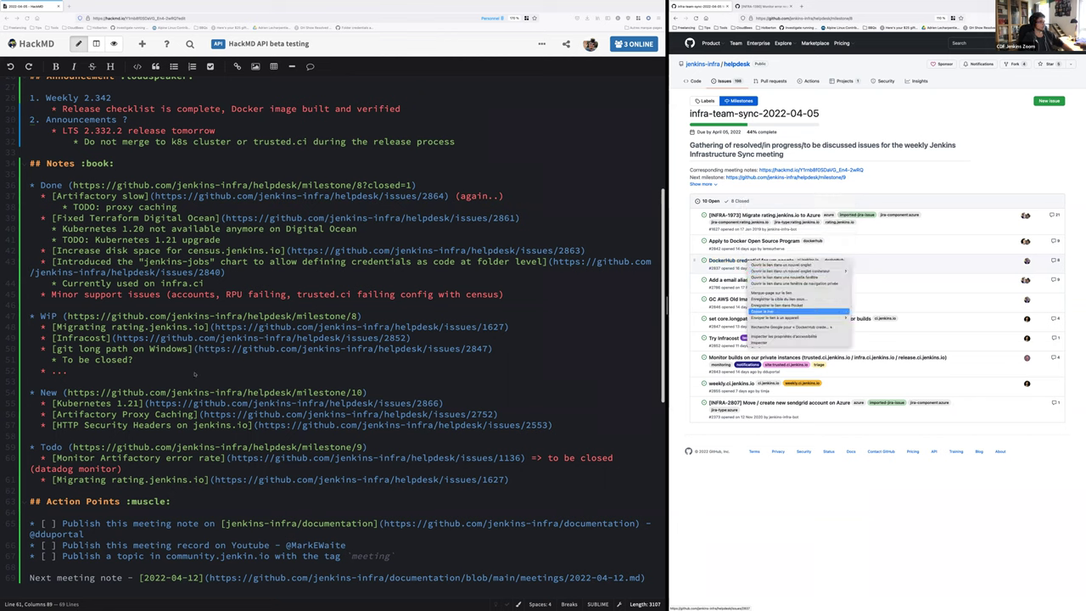
click(101, 372)
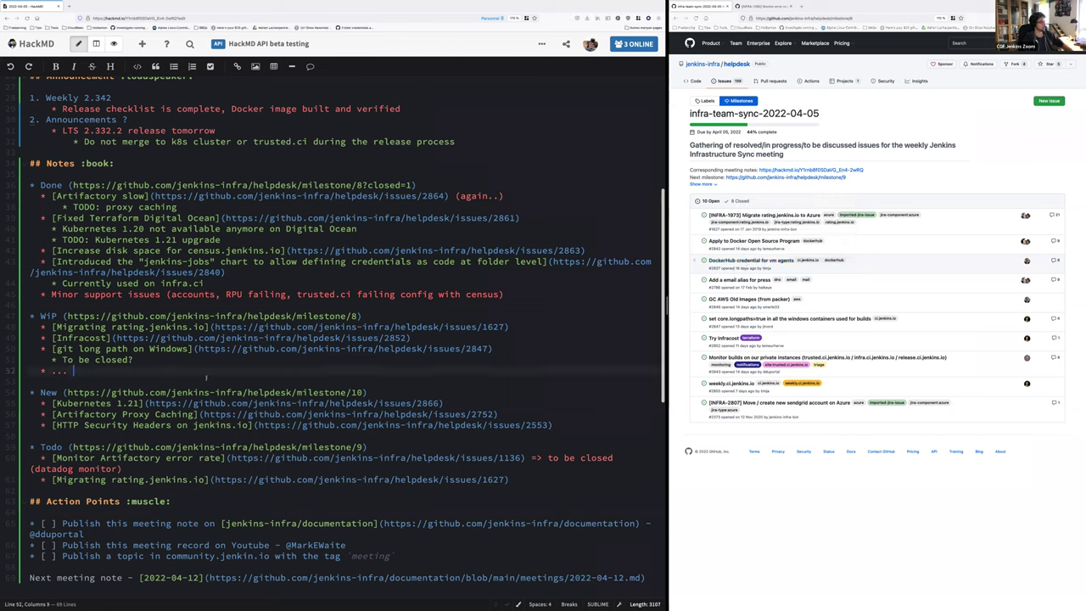
key(Up)
key(Up)
key(Up)
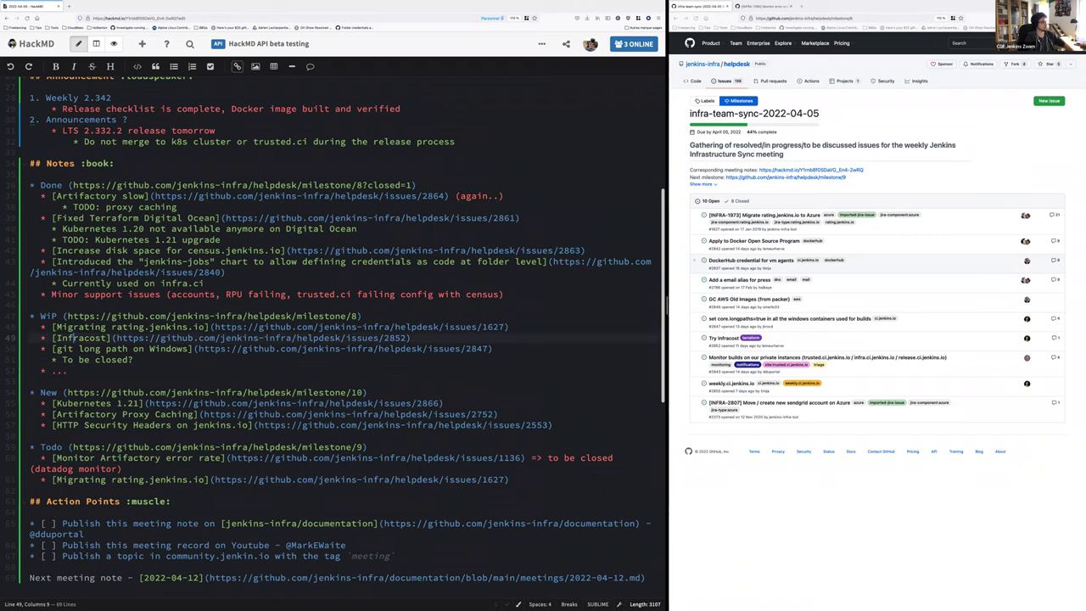
key(ctrl+shift+Return)
text(*)
text(https://github.com/jenkins-infra/helpdesk/issues/2837)
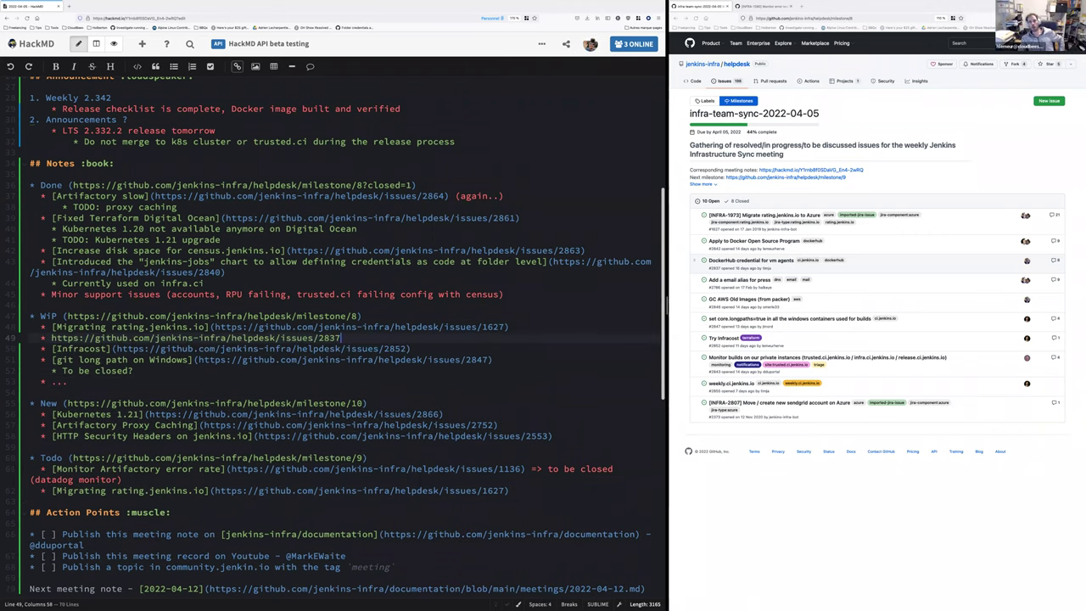
text(=> in 2 weeks)
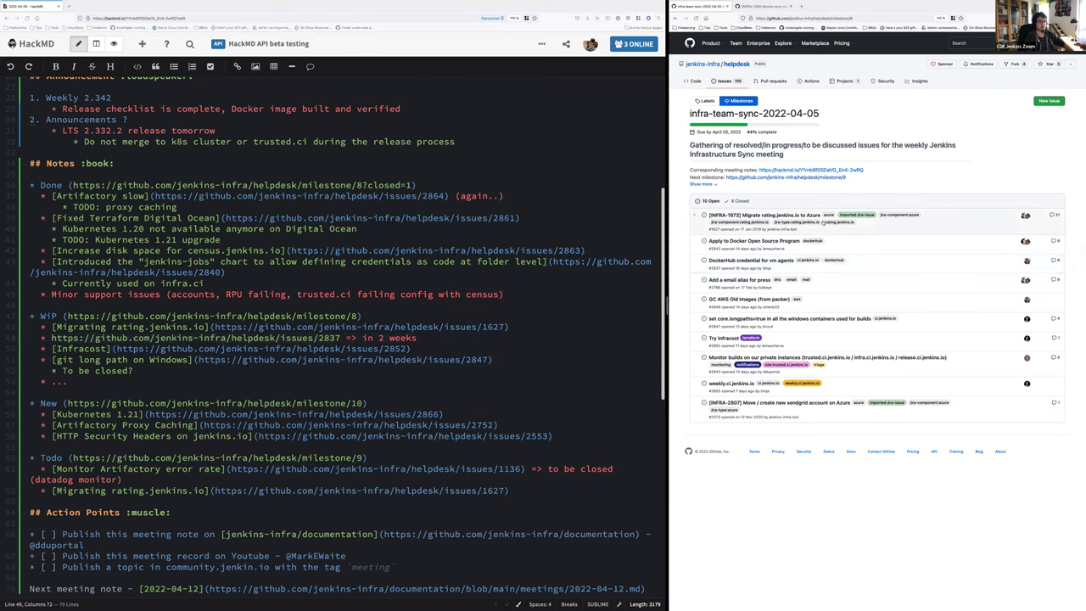
- Insert the Docker Open Source Program issue link (helpdesk/issues/2842) above the 2837 item, noting the assignee's first name and "to do next milestone"
right_click(780, 241)
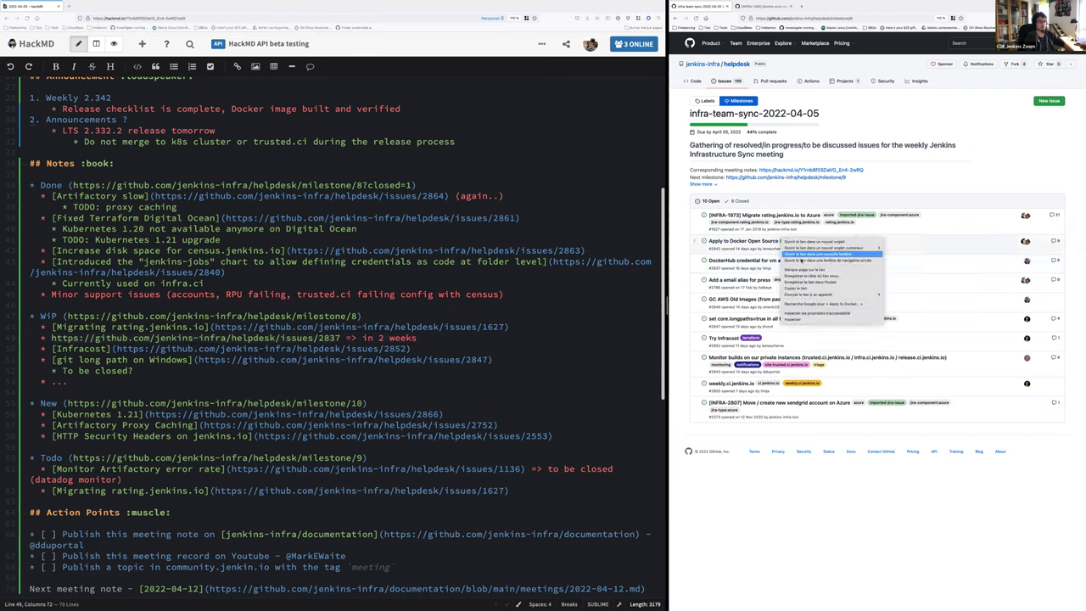
click(799, 282)
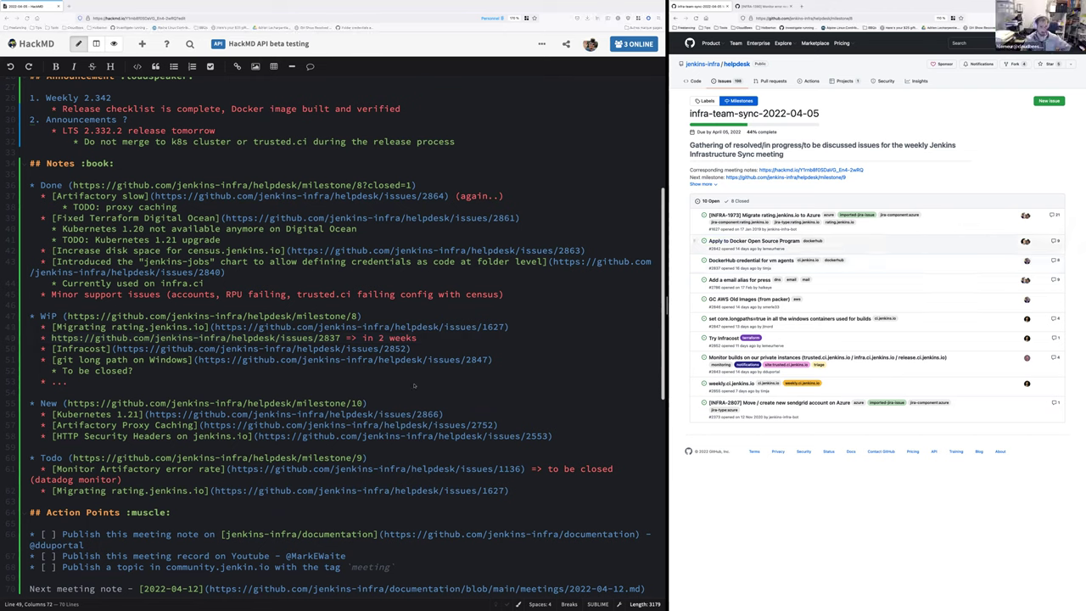
click(526, 325)
key(Return)
text(https://github.com/jenkins-infra/helpdesk/issues/2842)
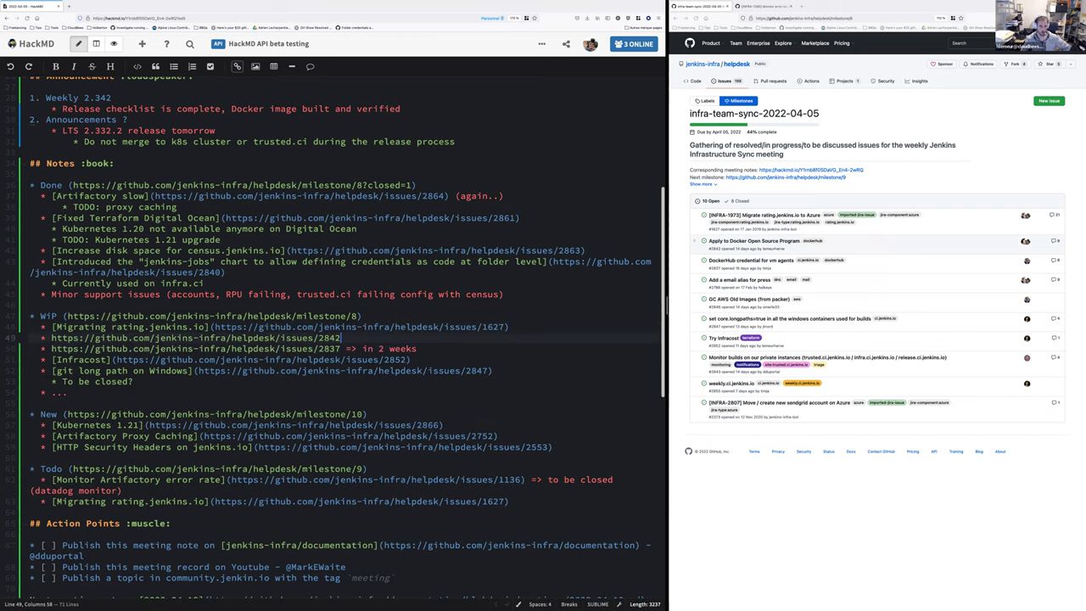
text(=>)
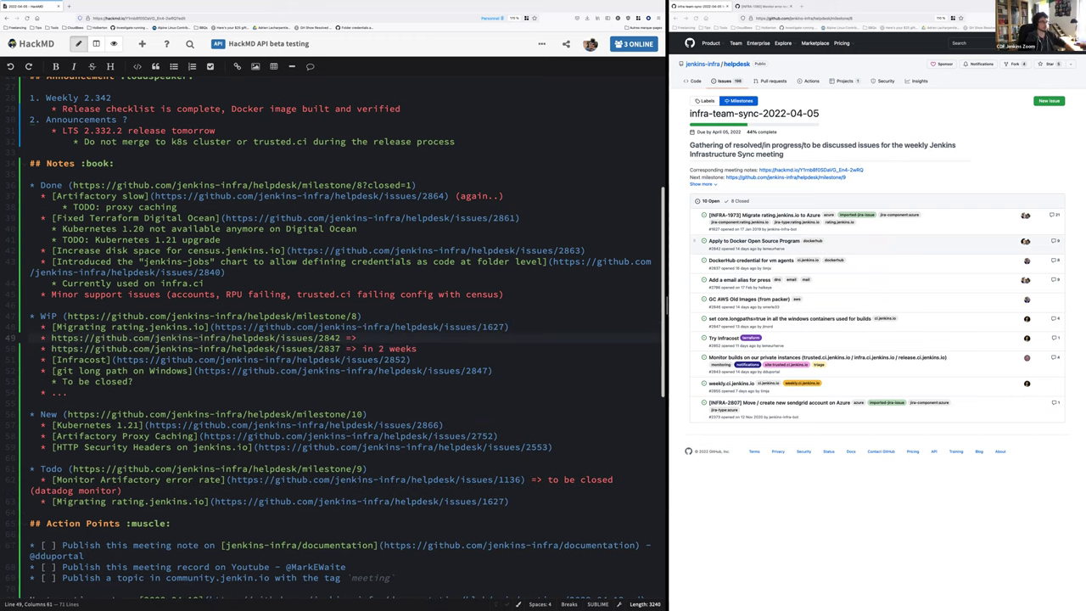
text( Da)
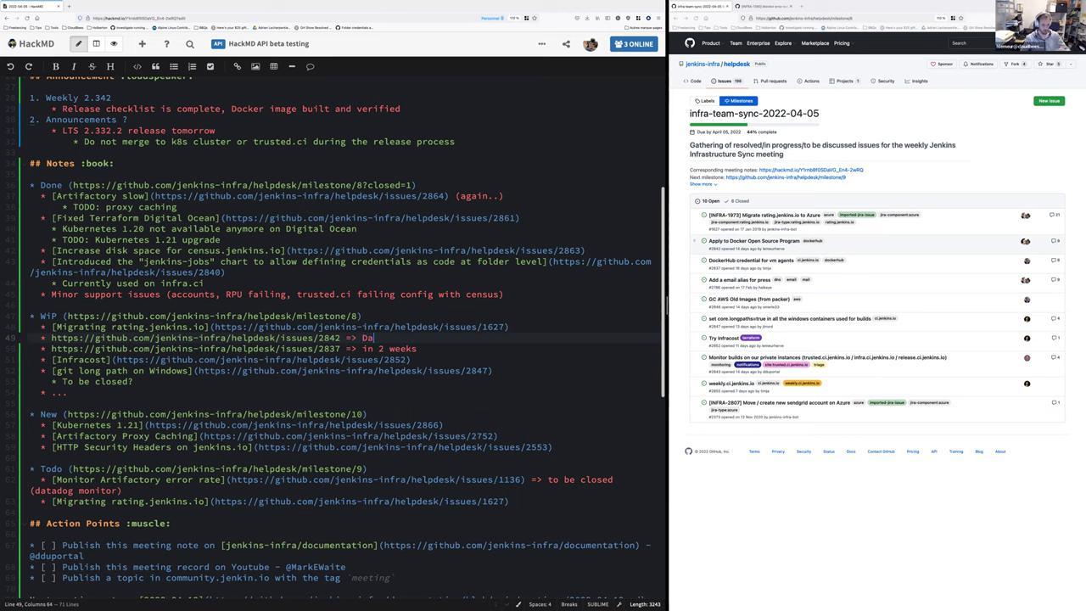
text(mien to do next misl)
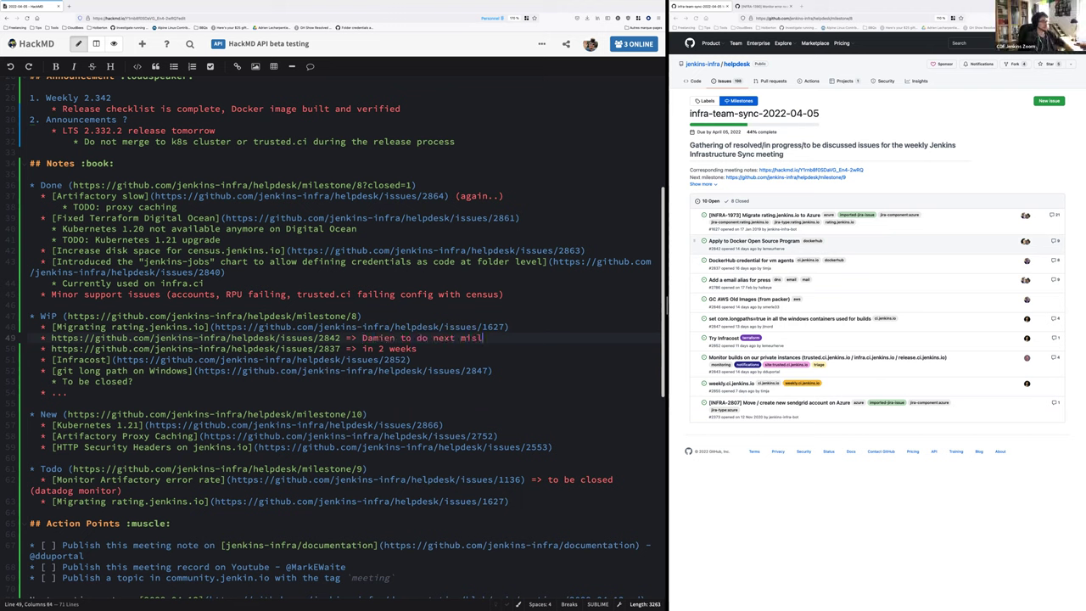
key(BackSpace)
key(BackSpace)
text(les)
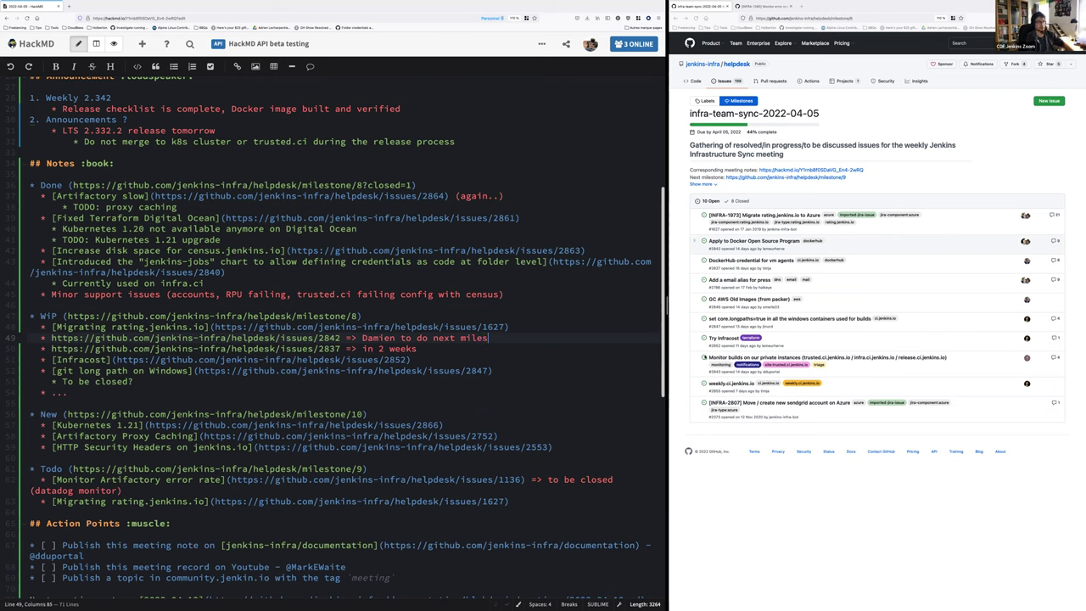
text(tone)
- Add the press email alias issue link (helpdesk/issues/2786) below the 2837 item, noting the assignee's first name and "to do next milestone"
right_click(735, 281)
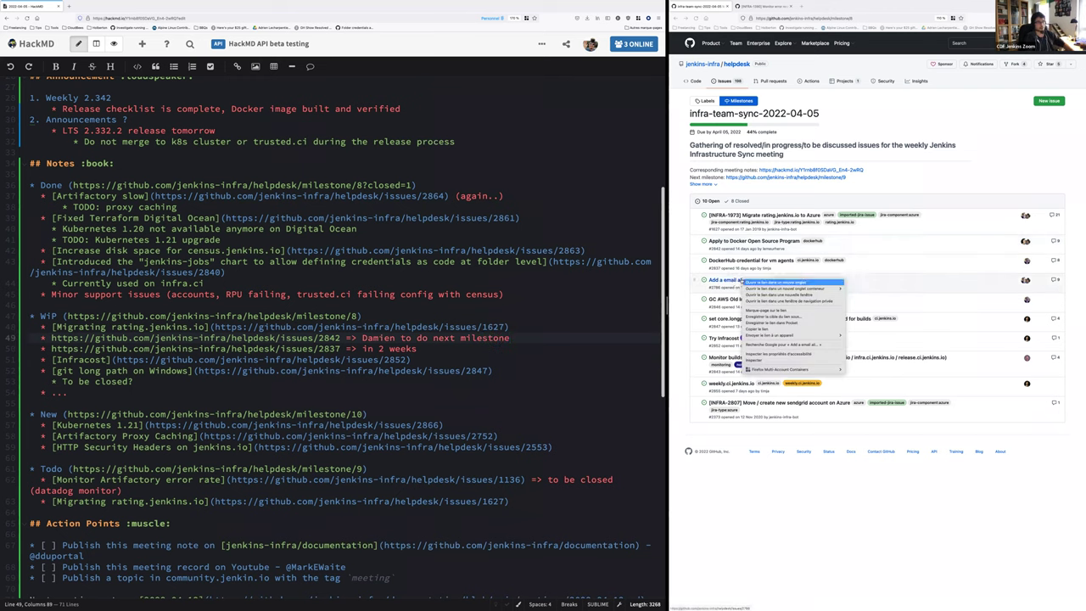
click(909, 267)
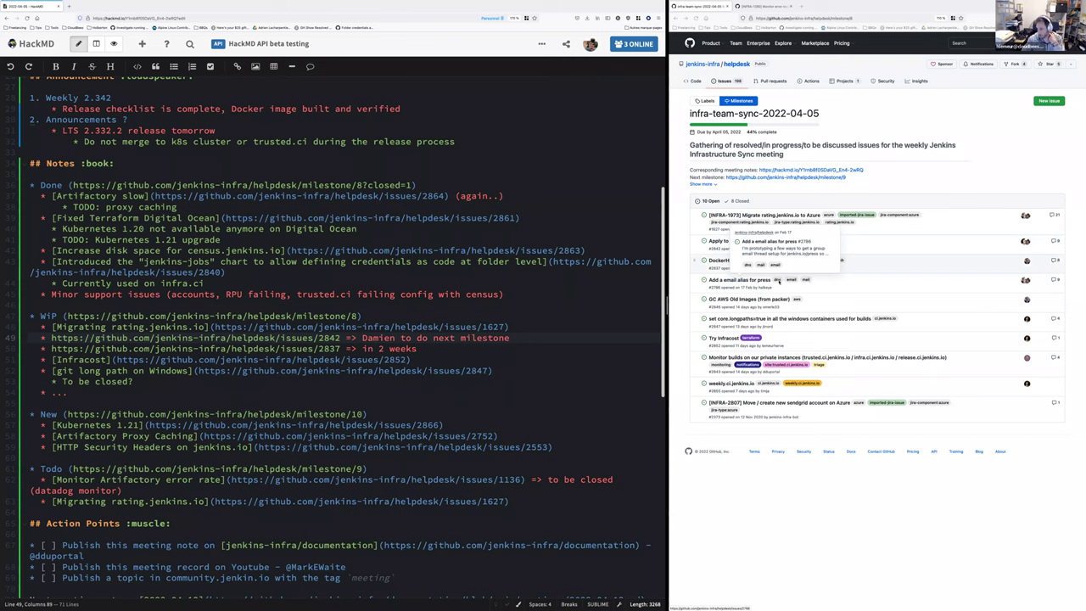
right_click(762, 281)
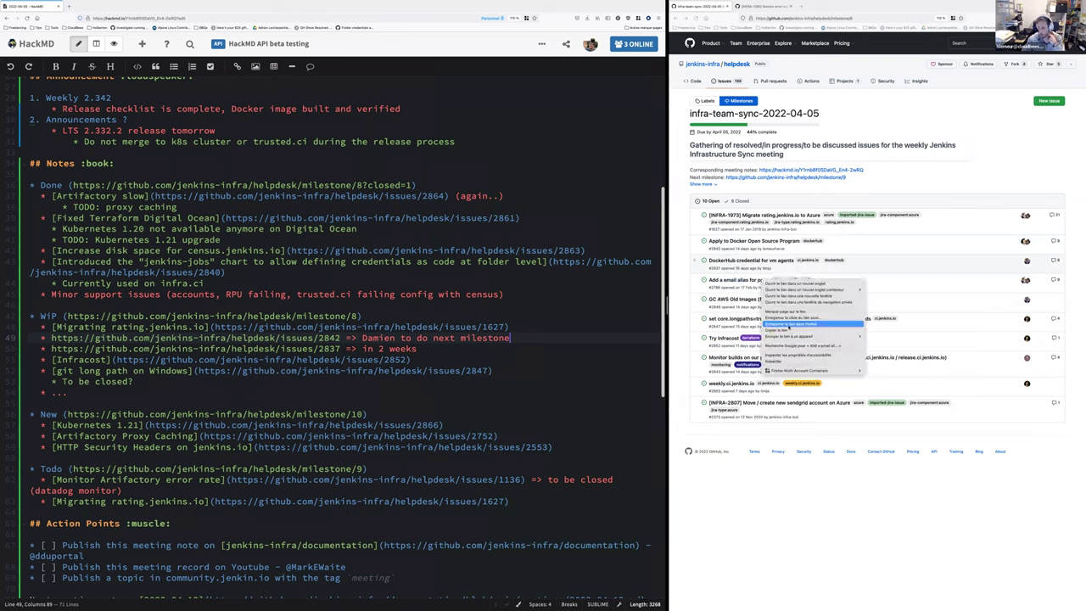
click(790, 330)
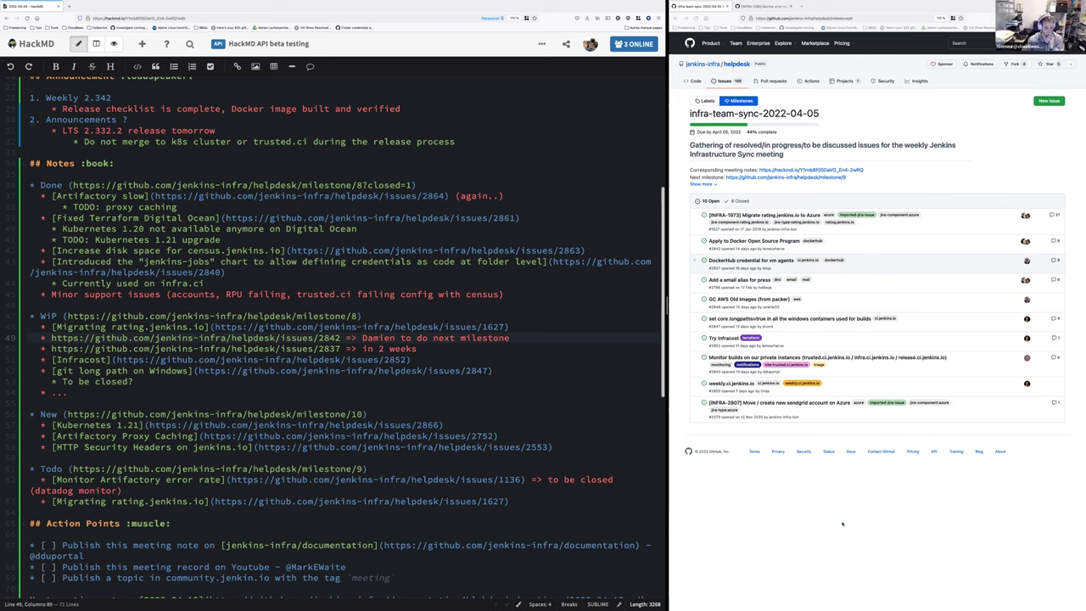
mouse_move(739, 279)
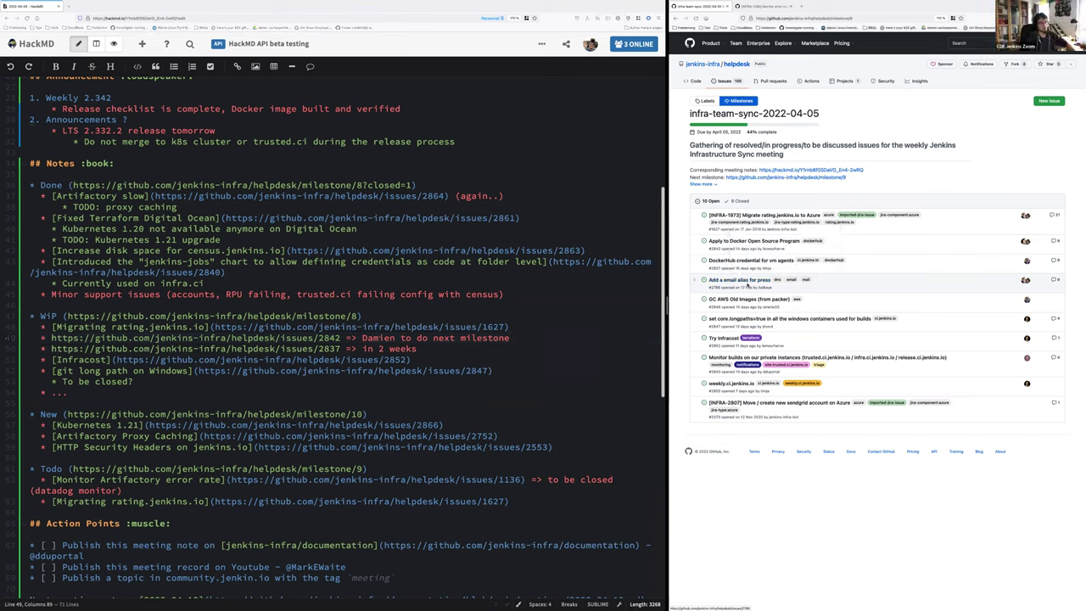
right_click(746, 280)
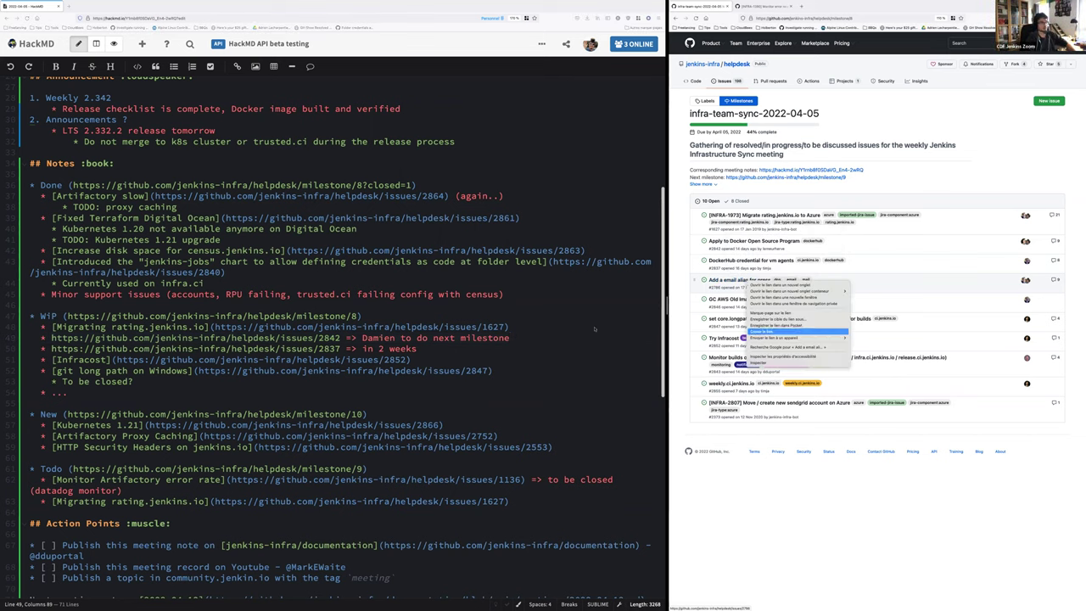
click(749, 332)
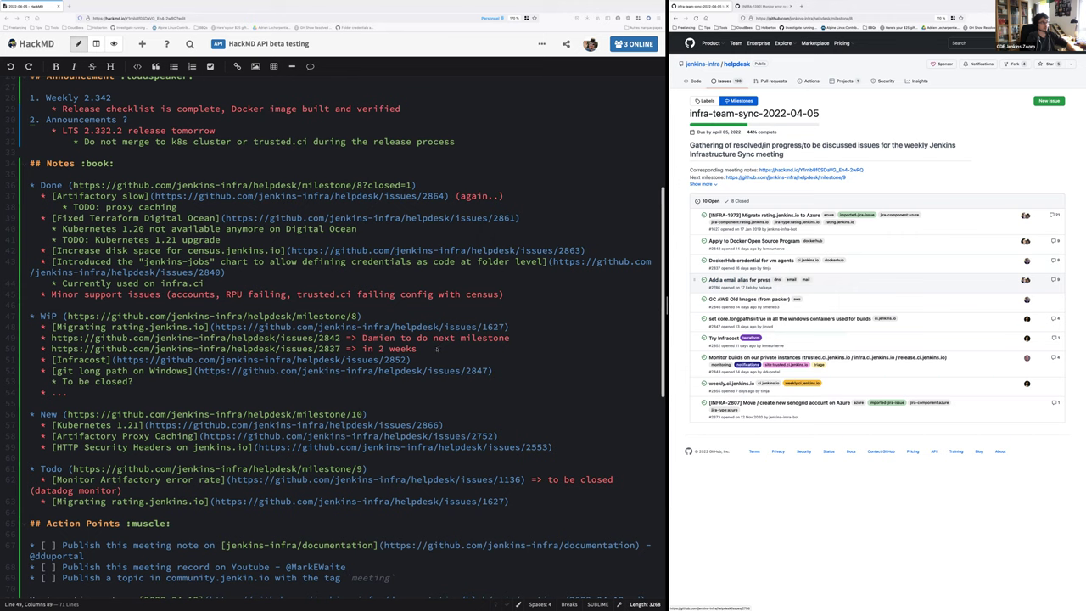
click(436, 348)
key(Return)
text(https://github.com/jenkins-infra/helpdesk/issues/2786)
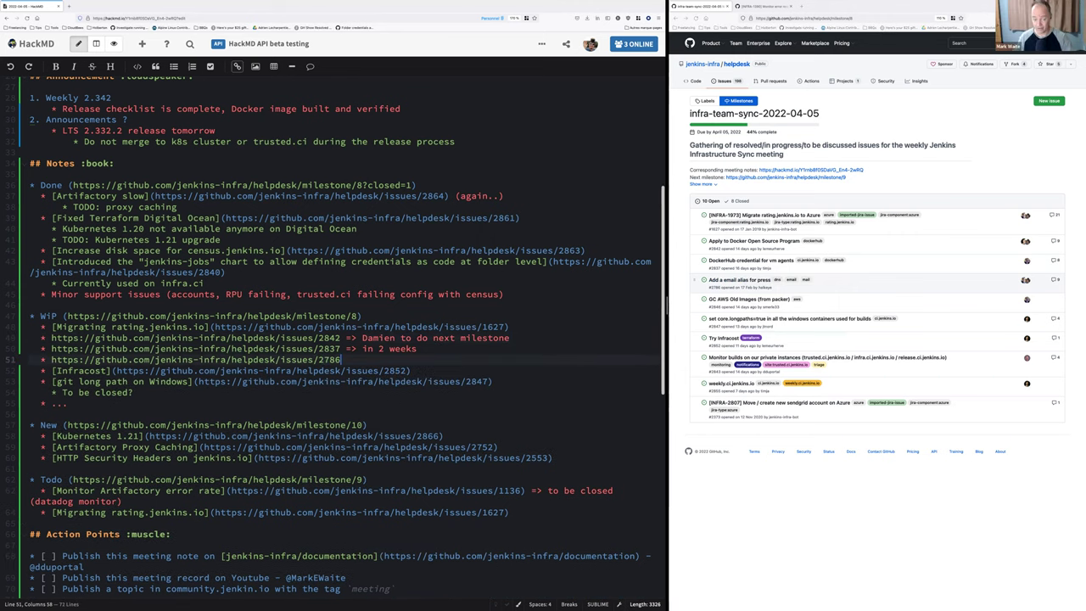
text(=> Damien to do next milestone)
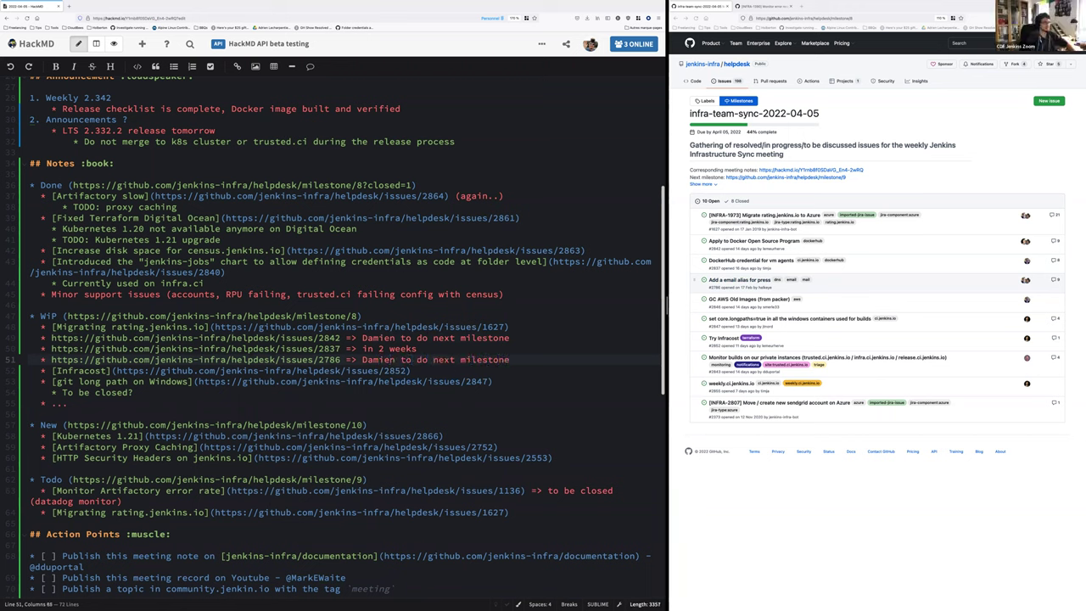
- Add the GC AWS Old Images issue link (helpdesk/issues/2846) below the 2786 item, noting the assignee's first name and "to do next milestone"
key(Down)
click(831, 564)
mouse_move(725, 303)
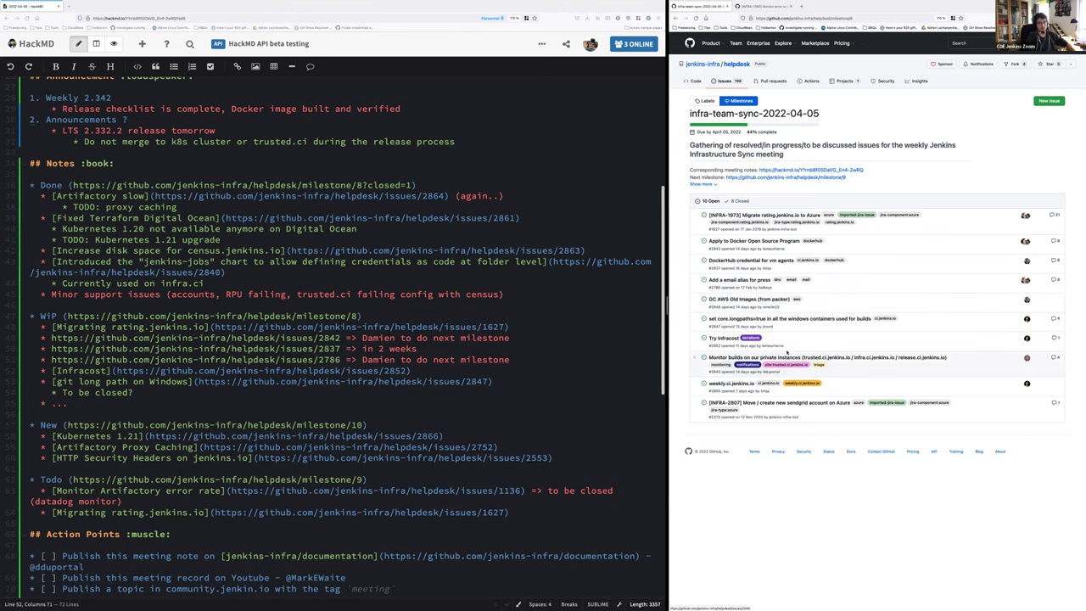
click(519, 359)
key(Return)
text(https://github.com/jenkins-infra/helpdesk/issues/2846)
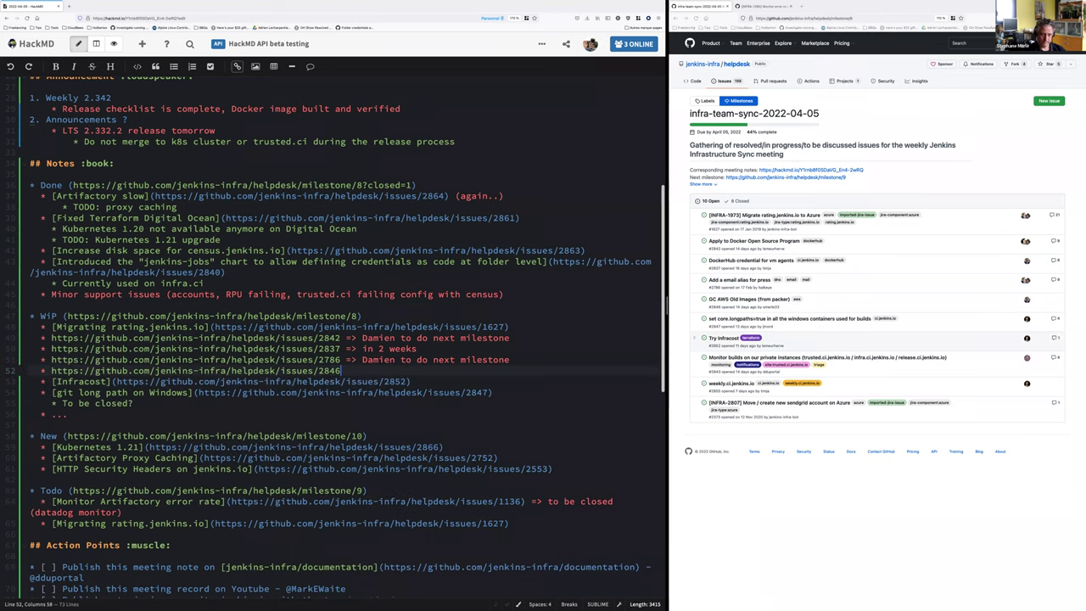
text(=> Stephane)
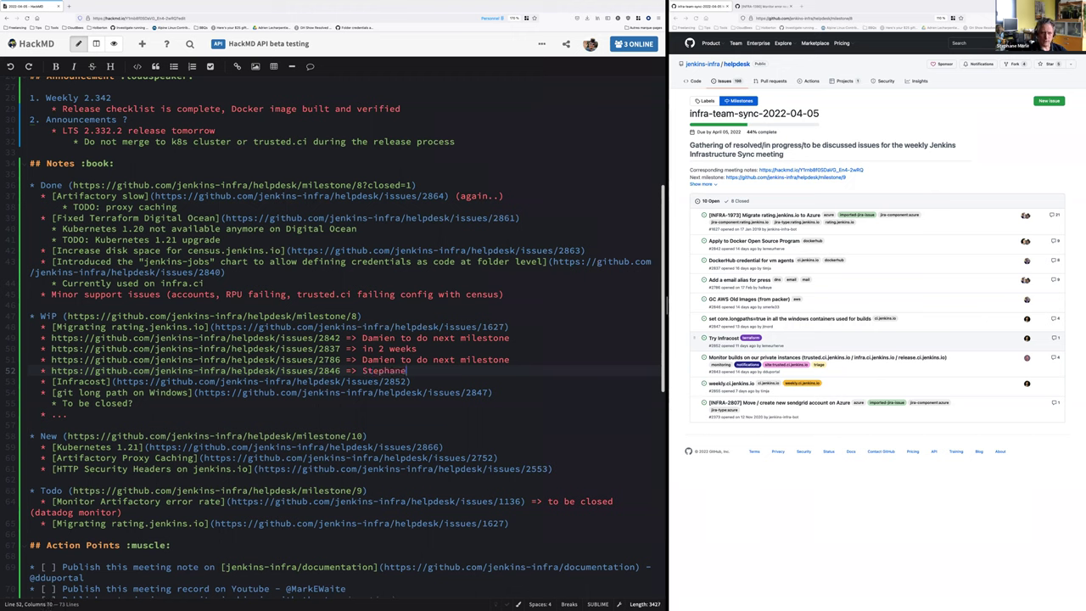
text(, to do next m)
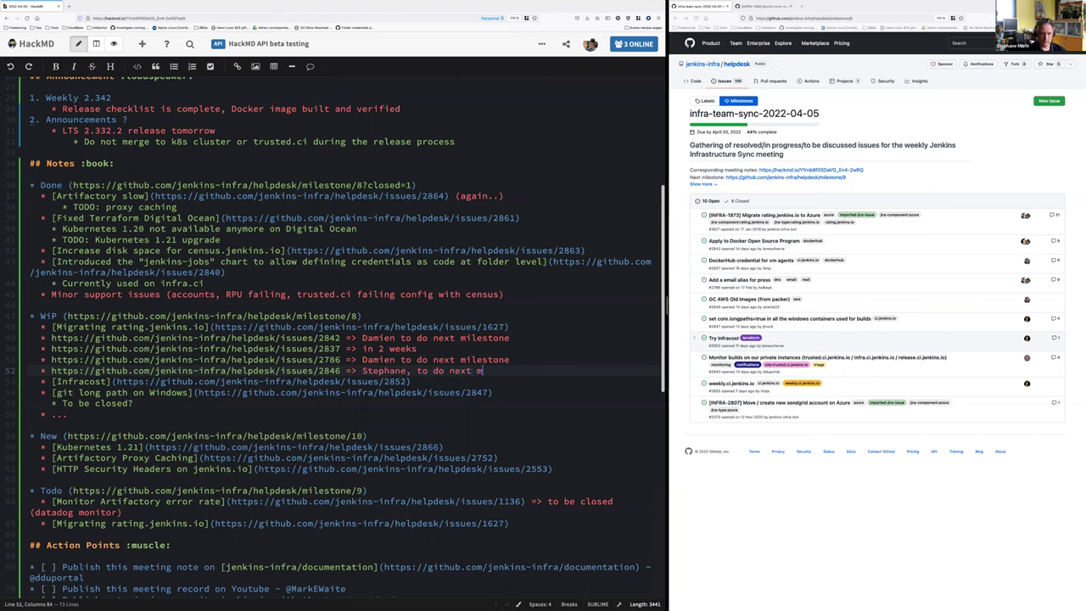
text(ilestone)
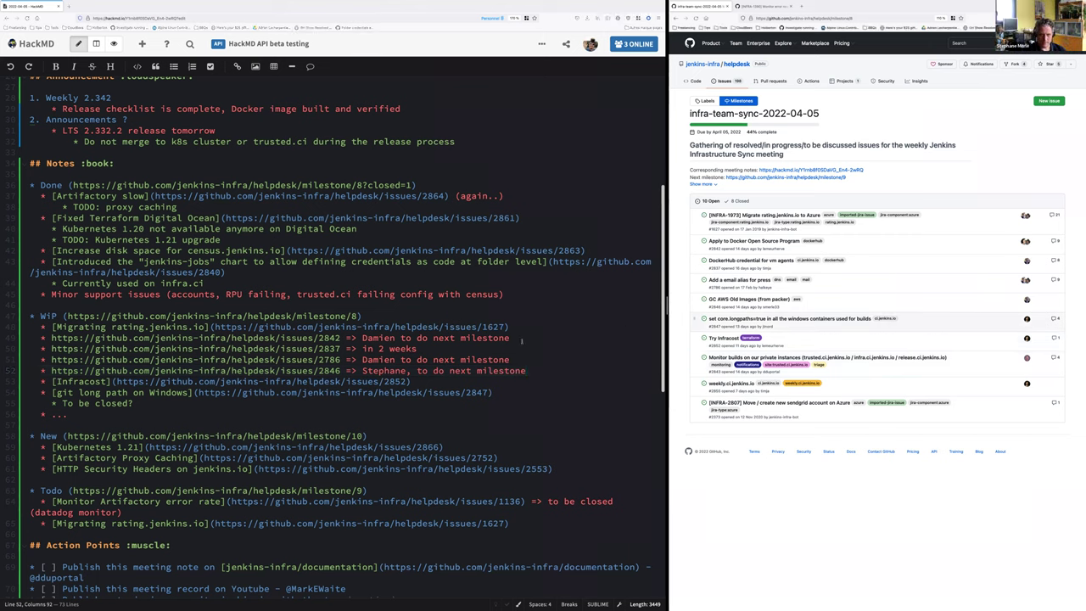
- Open the core.longpaths issue for the Windows build containers from the milestone list in a new browser tab
right_click(757, 318)
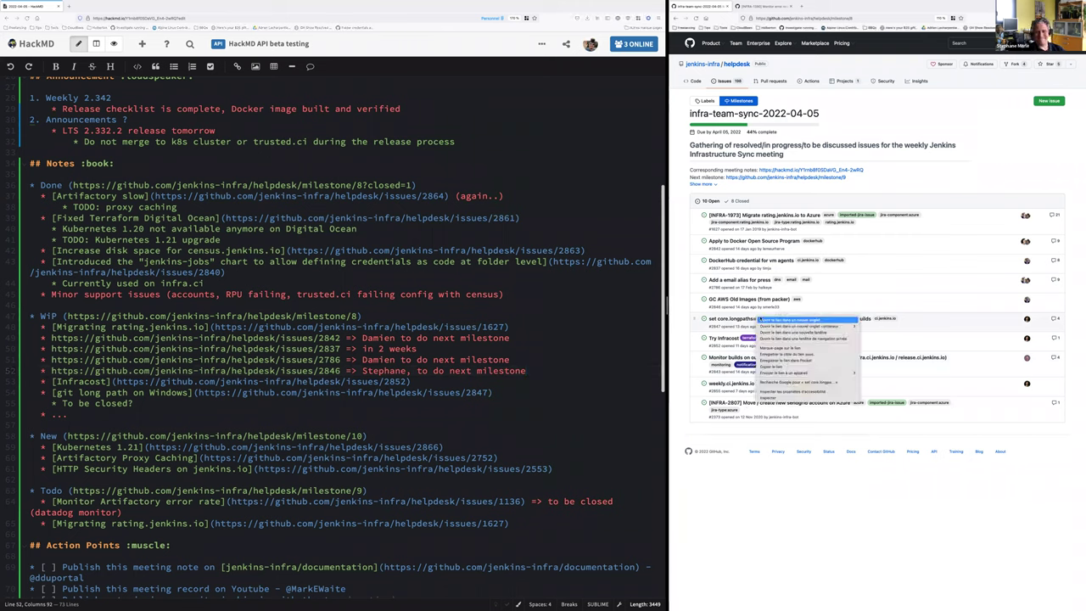
click(762, 320)
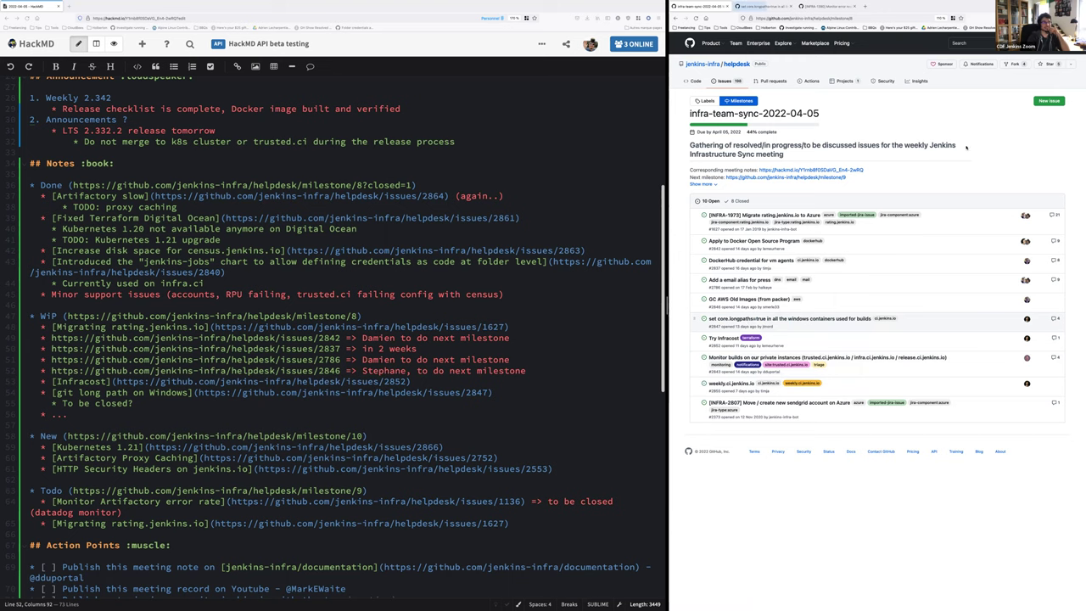
- Examine the core.longpaths issue's description, to-do list, comments and linked pull requests
click(764, 6)
scroll(1018, 343, down, 15)
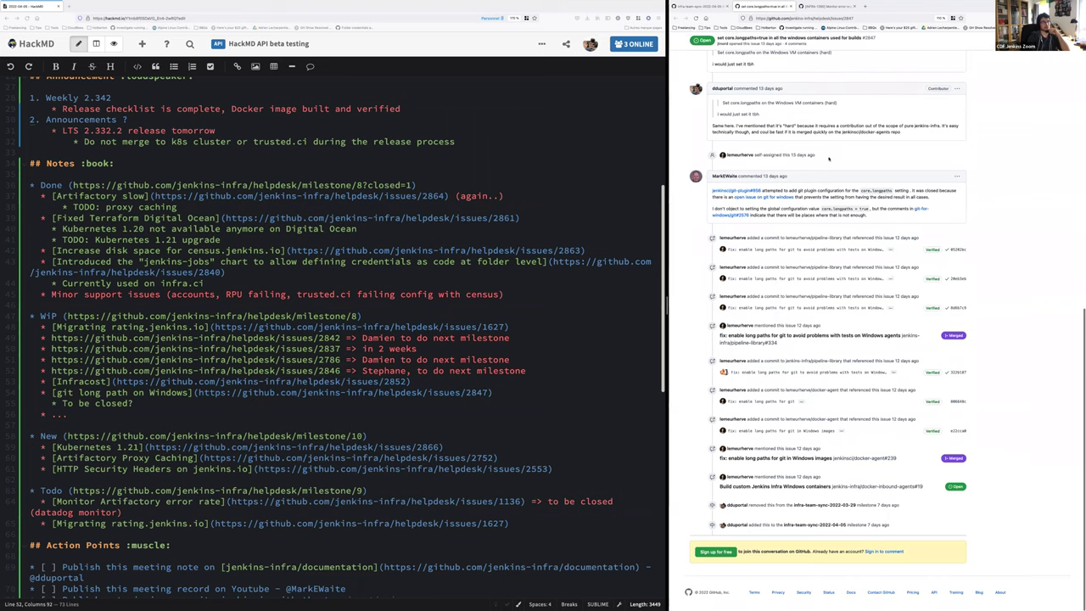
click(798, 18)
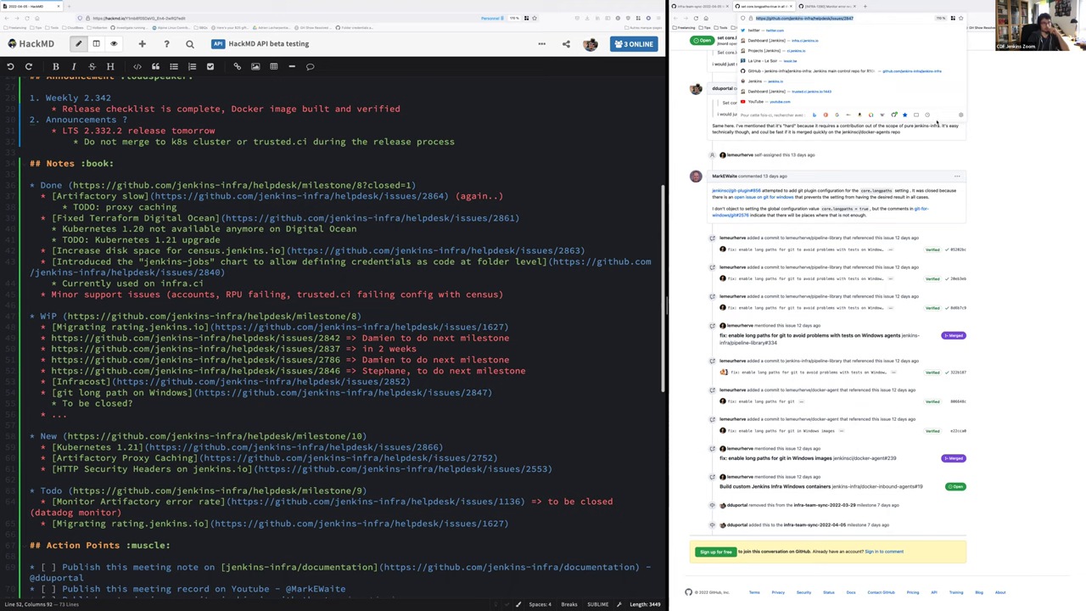
click(1015, 181)
scroll(1015, 181, up, 3)
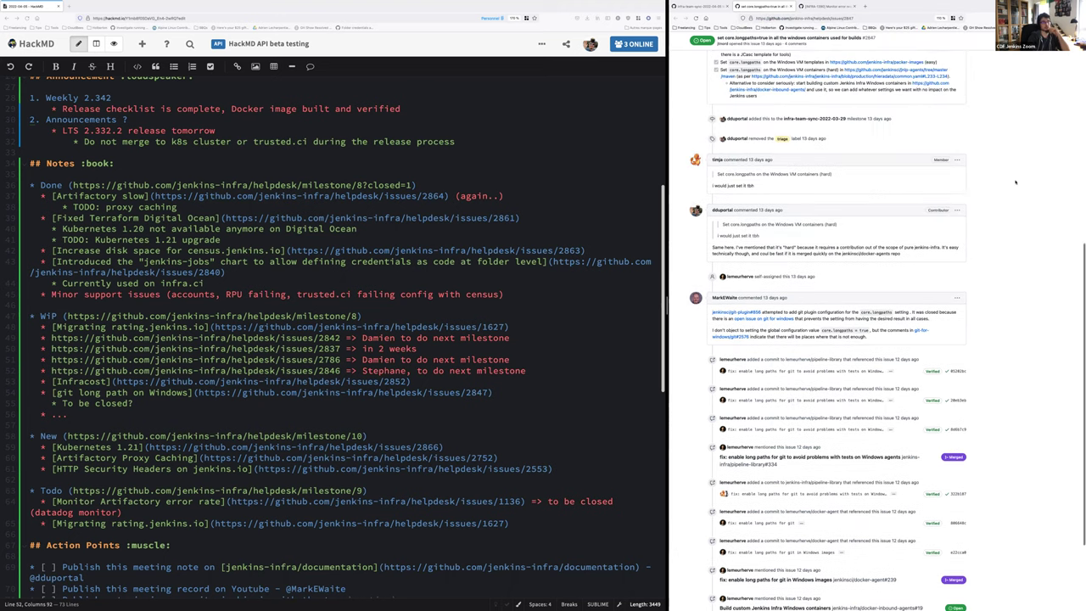
scroll(1015, 181, up, 5)
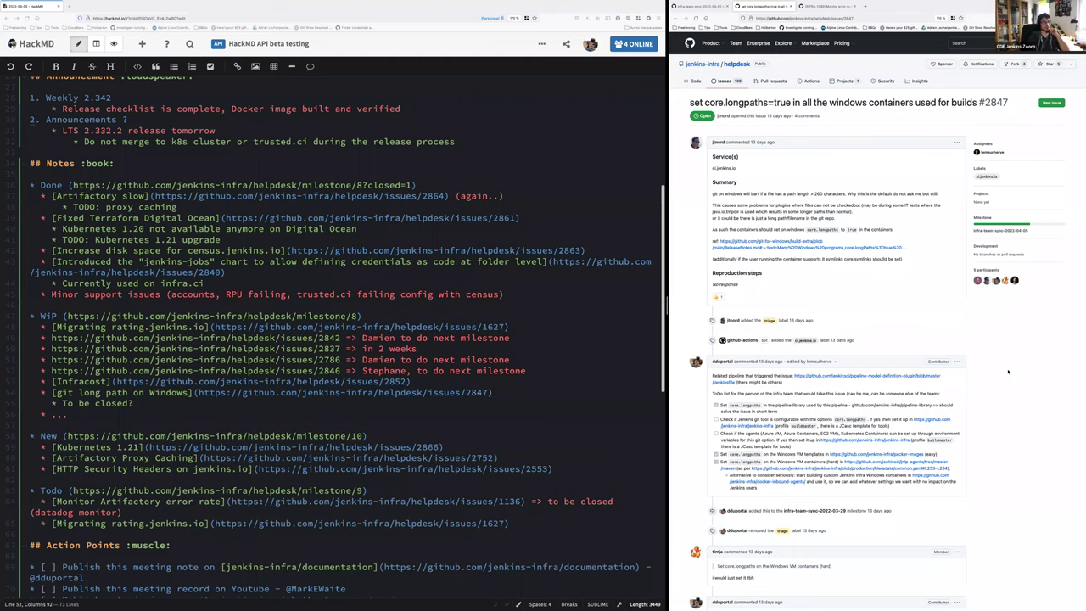
scroll(1008, 371, down, 5)
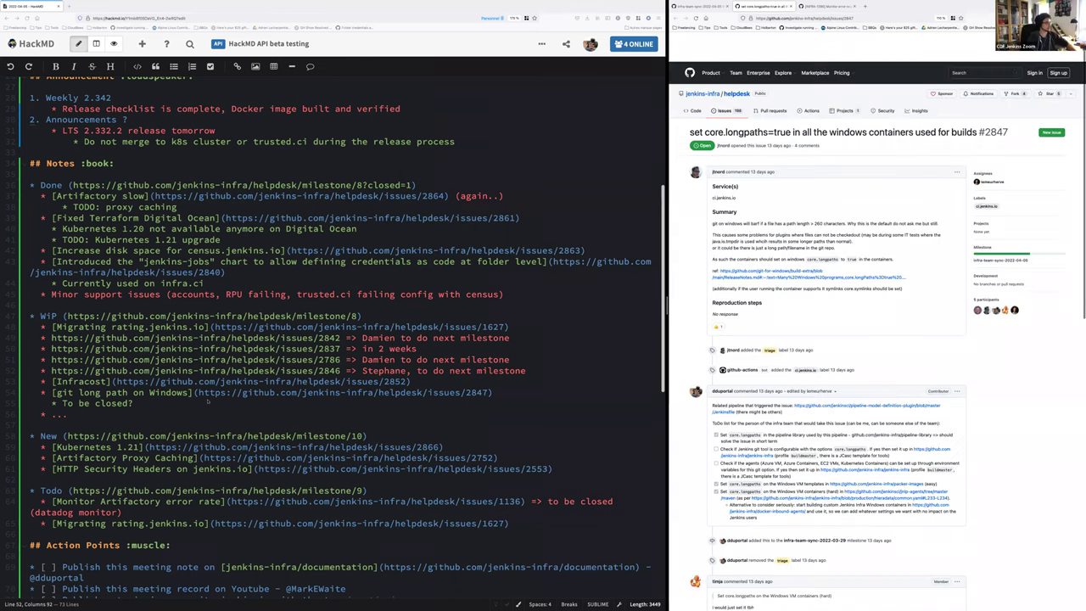
- Change the git long path on Windows follow-up to "To be closed,+ linked to building our own Docker windows images on infra.ci"
click(157, 403)
key(BackSpace)
text(,+ linke)
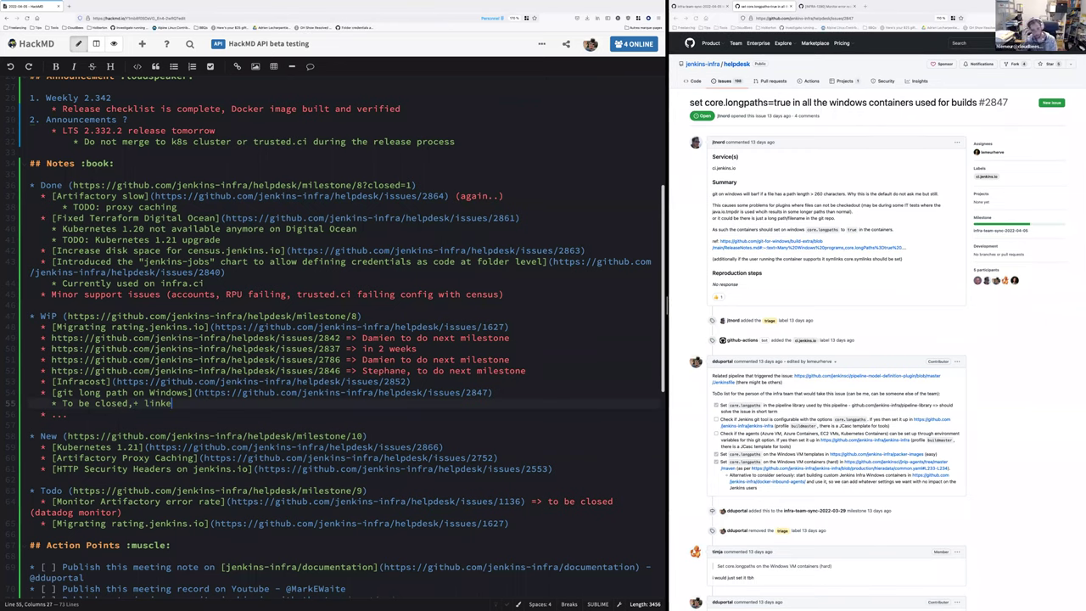
text(d to building our own)
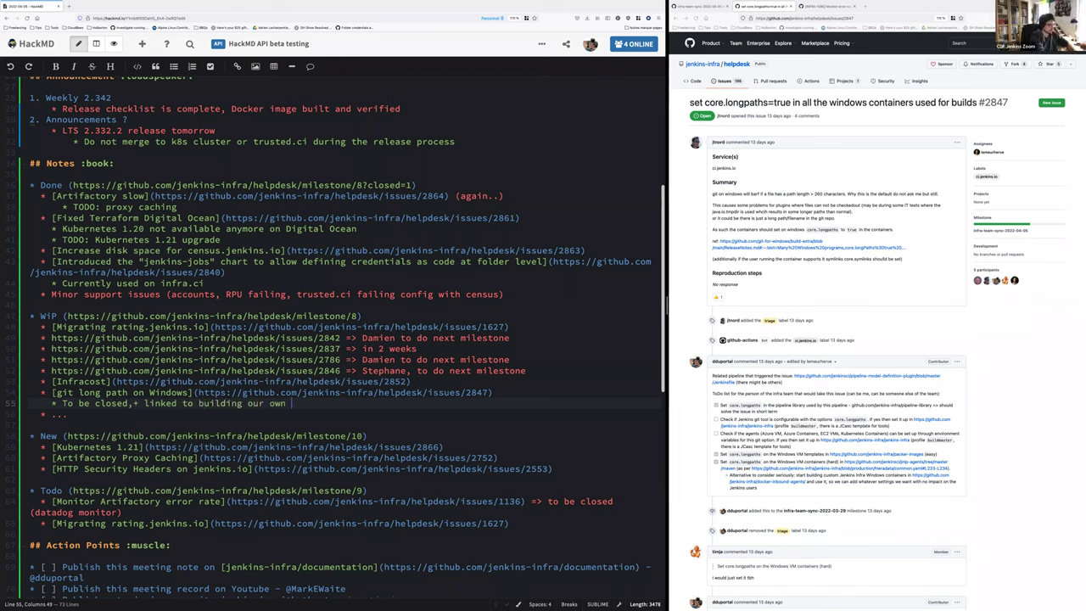
text( Docker windows images on in fra.ci)
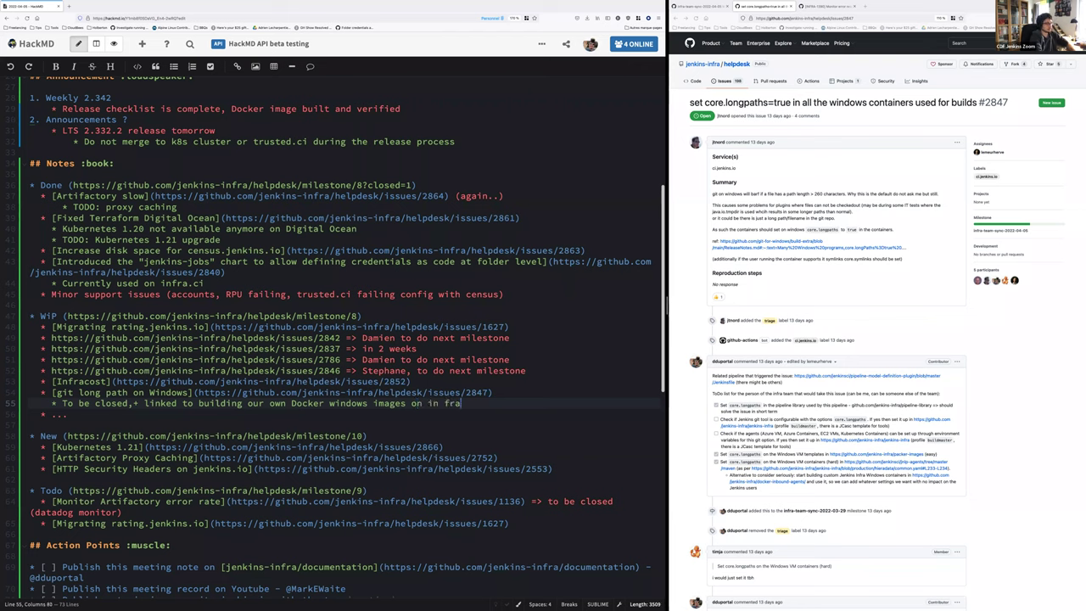
click(441, 403)
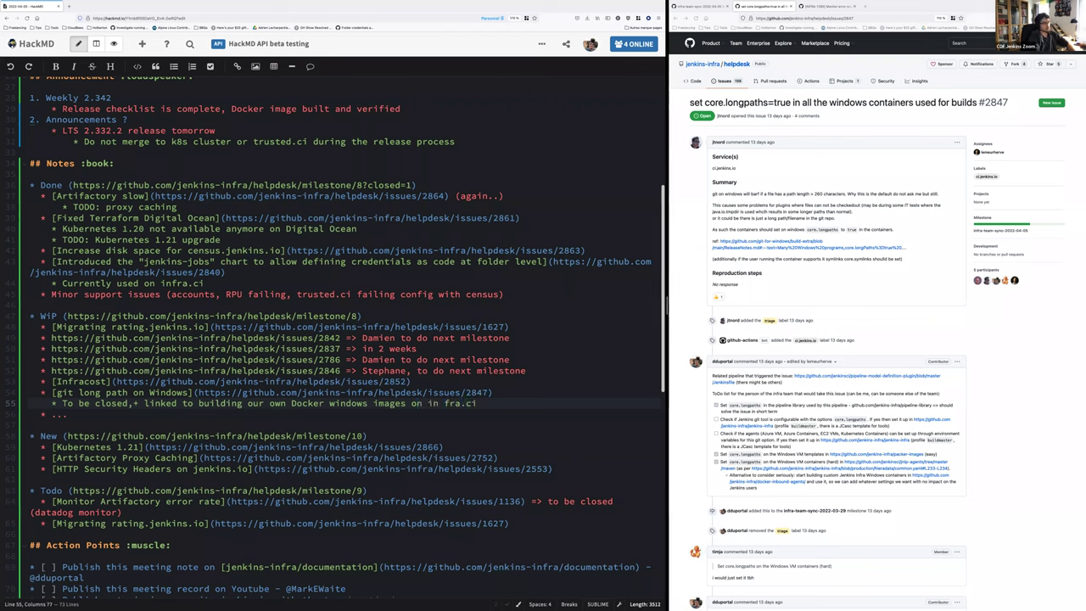
key(BackSpace)
key(ctrl+Left)
key(shift+End)
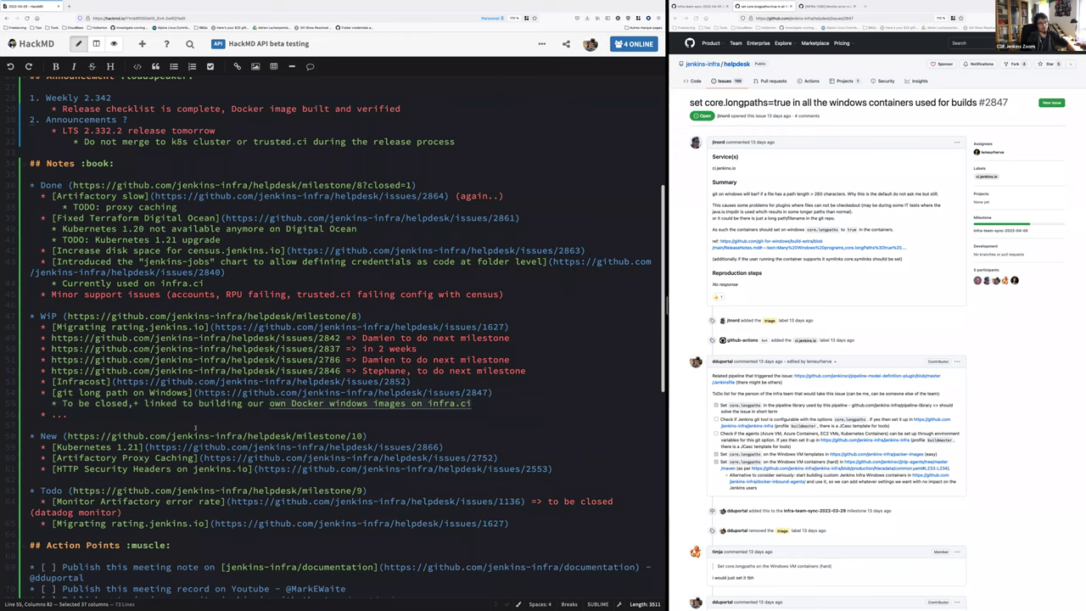
- Append "(2 weeks)" to the end of the git long path on Windows follow-up
scroll(195, 429, down, 1)
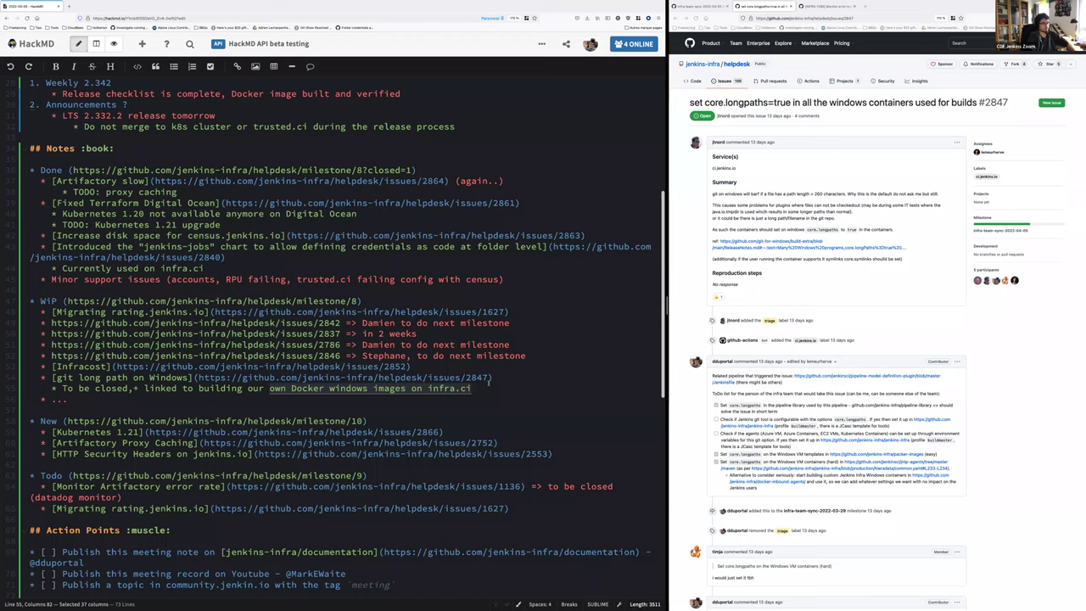
scroll(489, 382, down, 1)
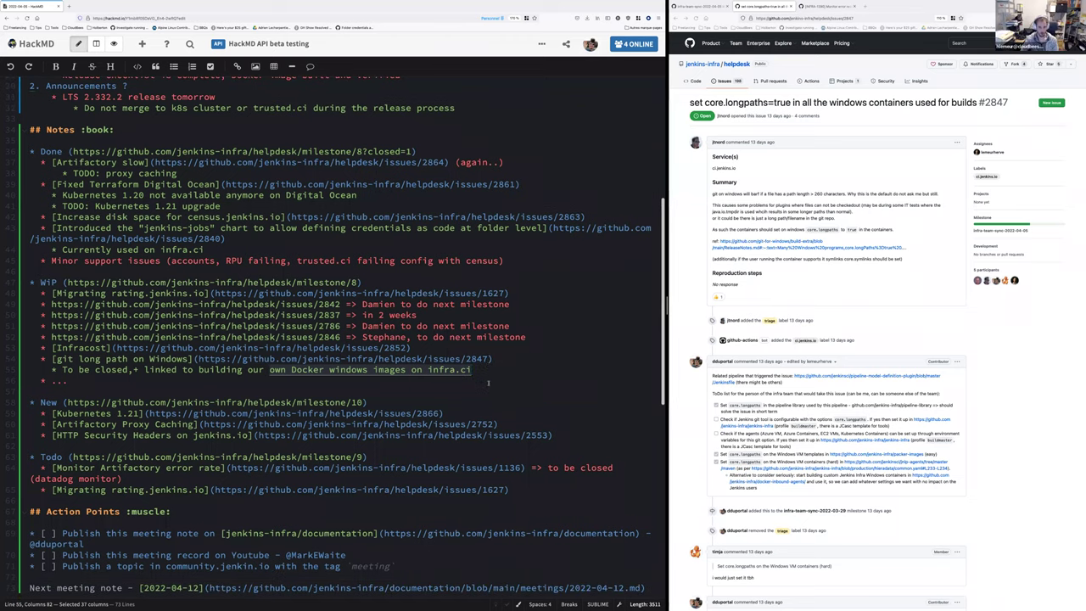
click(480, 370)
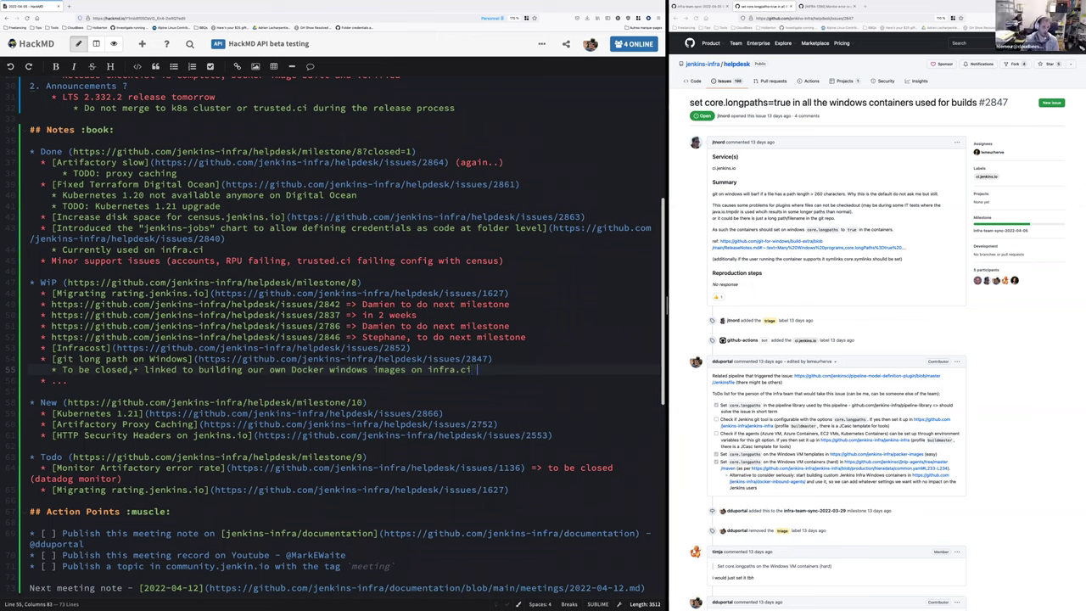
text((2 weeks)
click(273, 370)
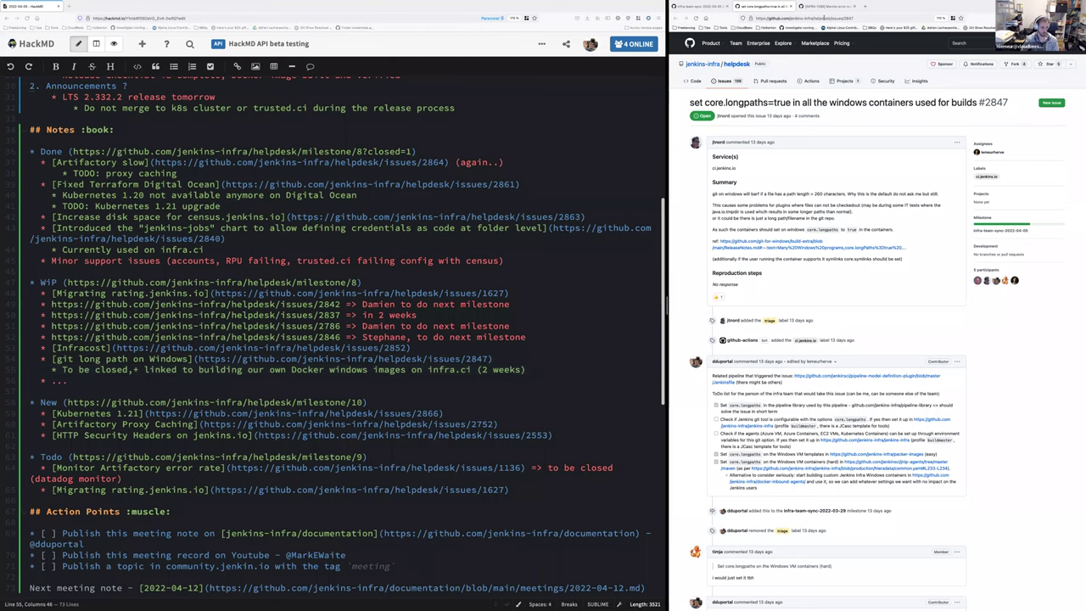
- Close the core.longpaths issue, open the Try Infracost issue from the milestone list in a new browser tab and review its activity
key(ctrl+w)
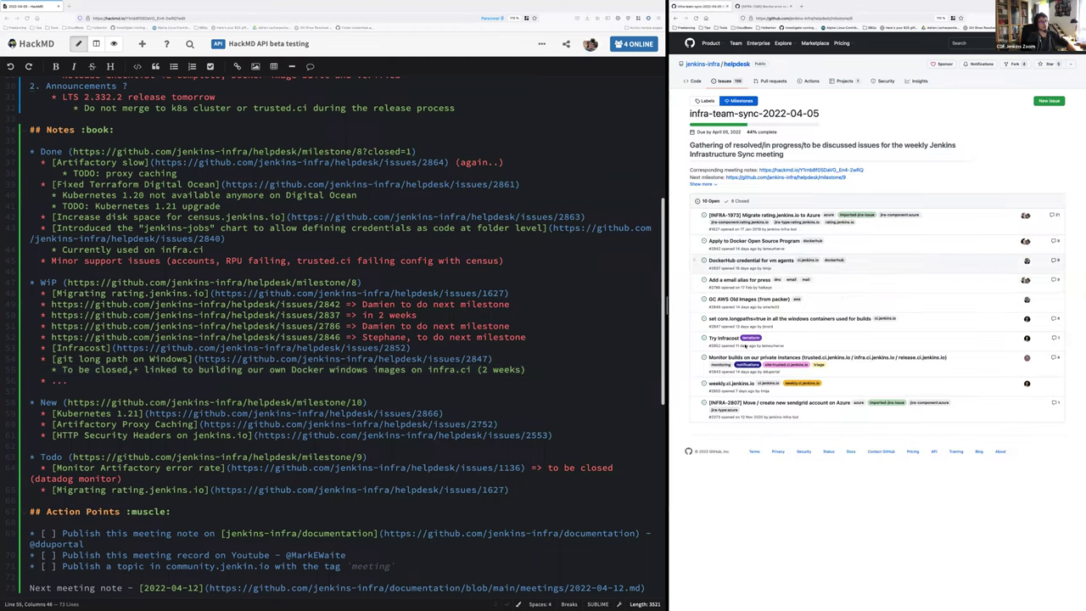
mouse_move(716, 339)
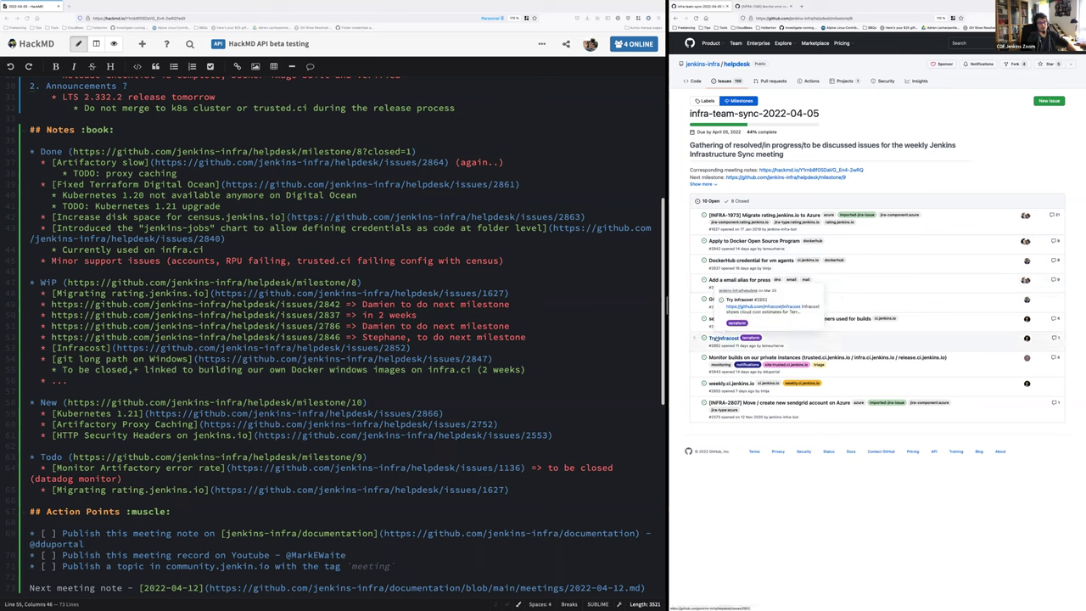
right_click(716, 339)
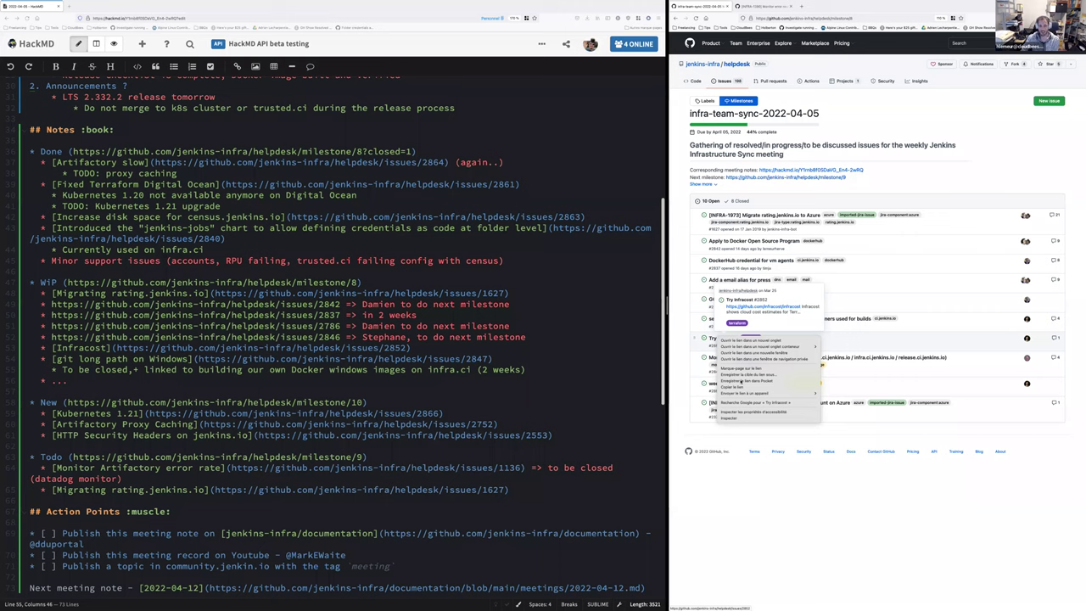
click(742, 387)
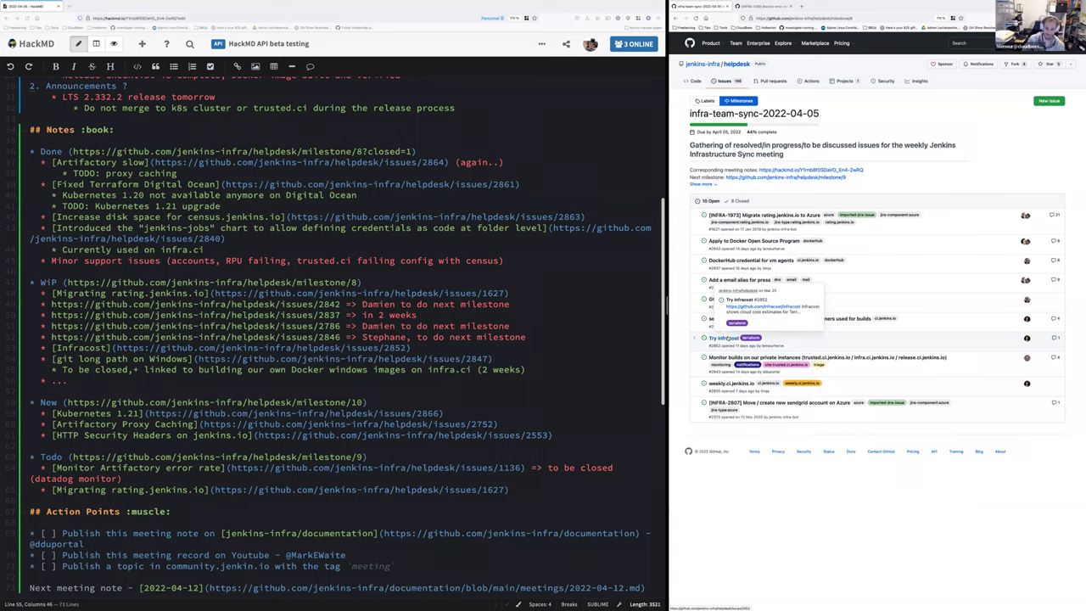
mouse_move(728, 338)
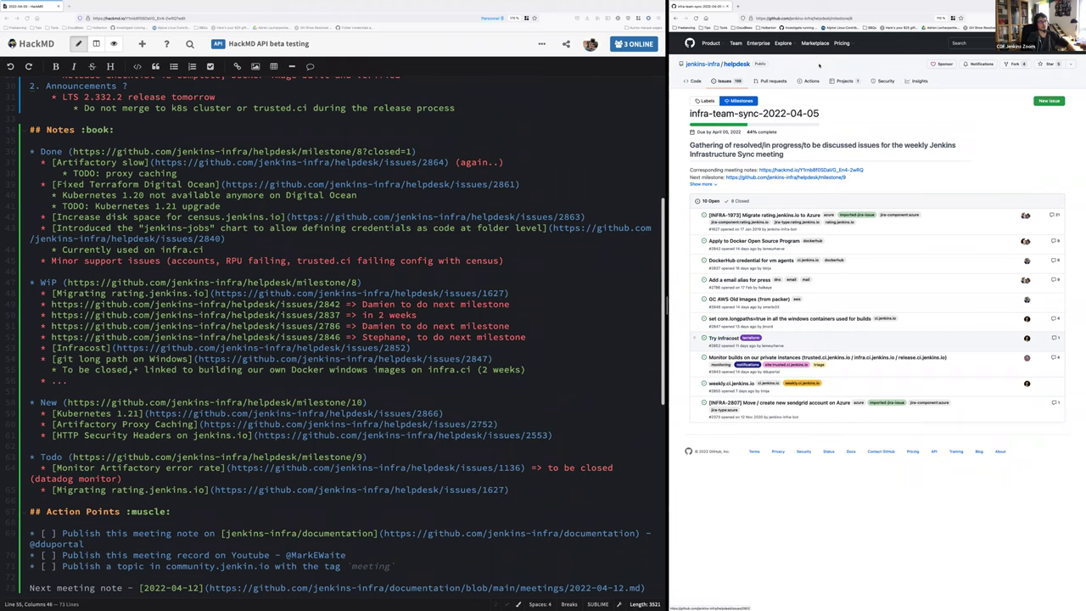
ctrl+click(723, 337)
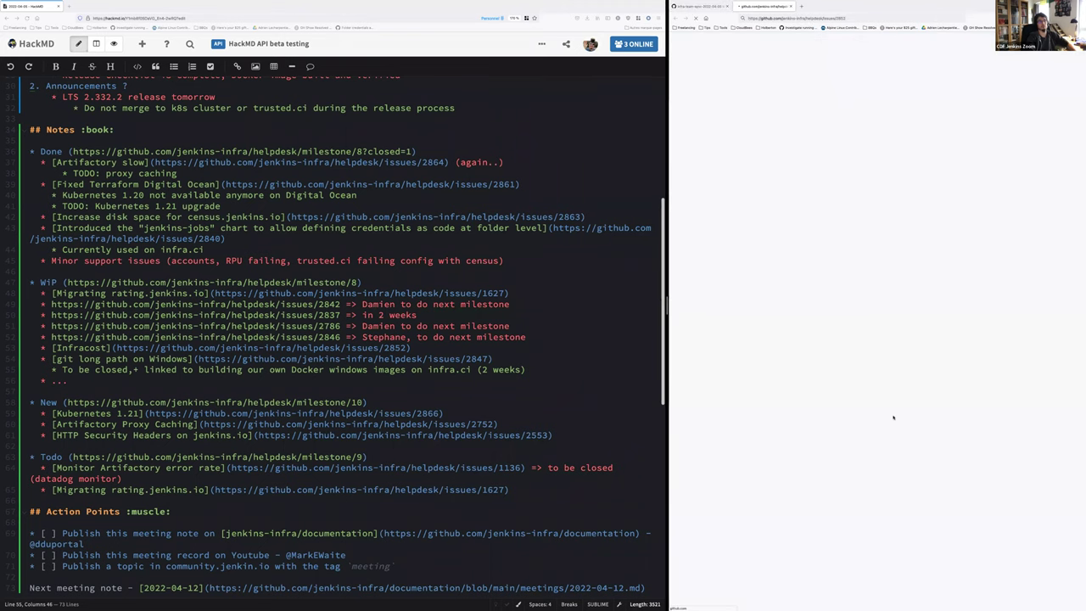
scroll(892, 416, down, 5)
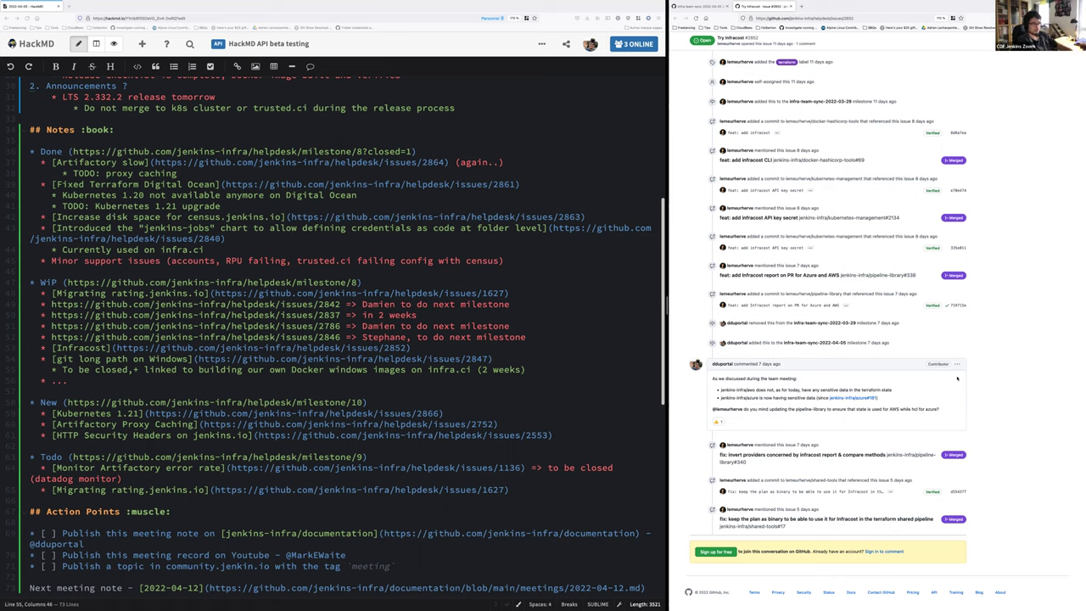
scroll(957, 378, up, 3)
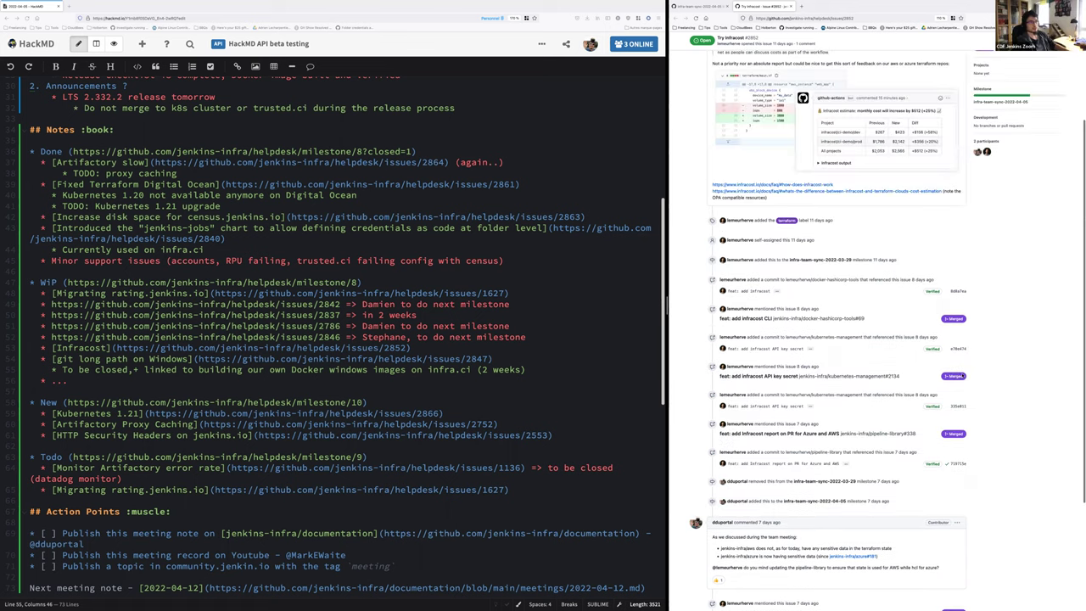
scroll(987, 370, down, 3)
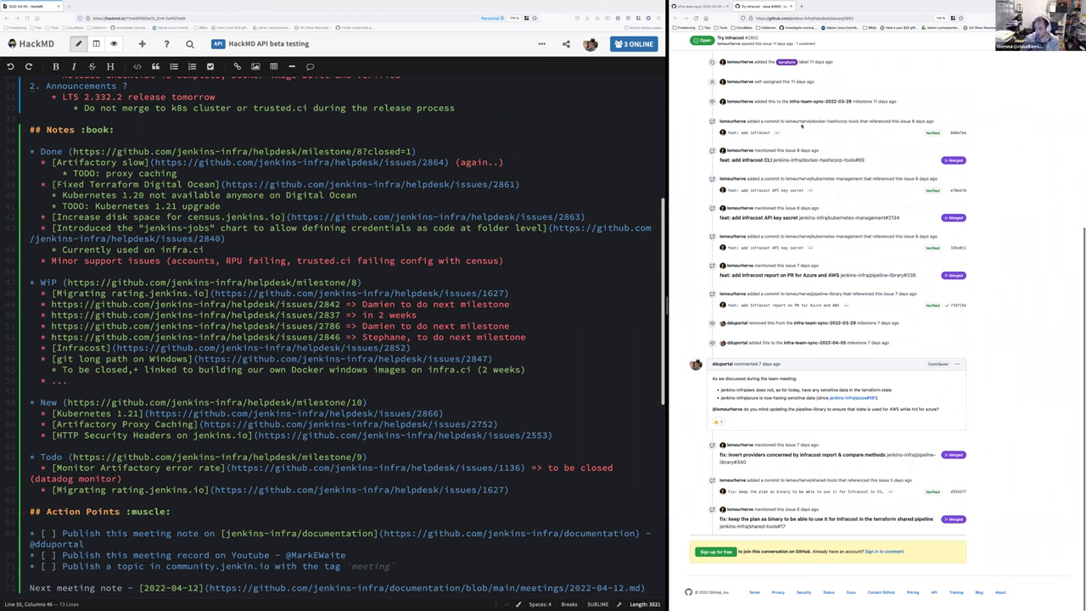
- Reopen the Try Infracost issue in the signed-in personal container and examine its linked pull requests and comments
right_click(757, 7)
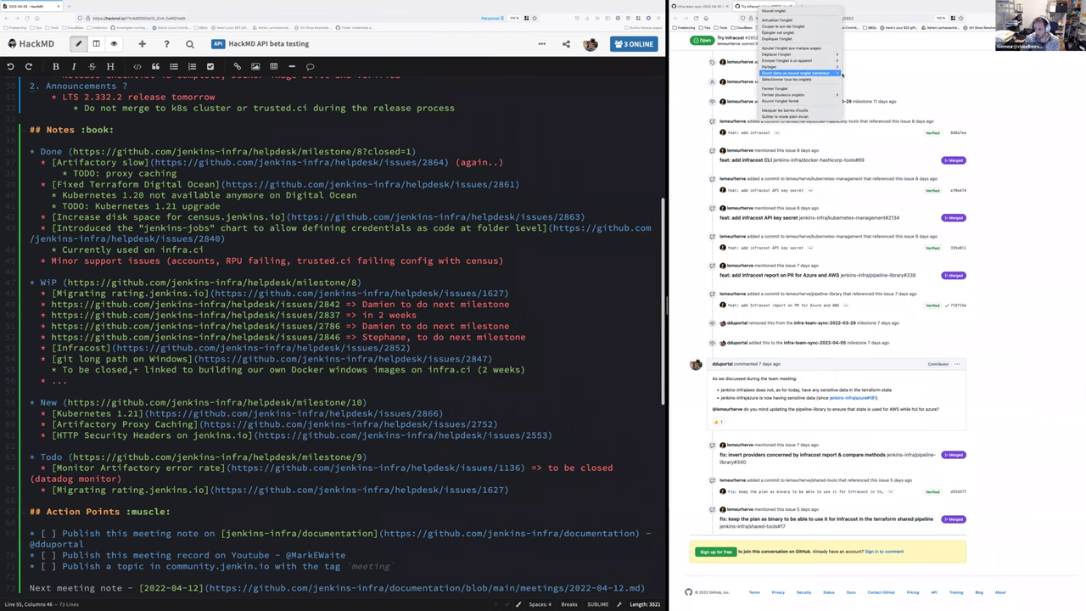
click(789, 78)
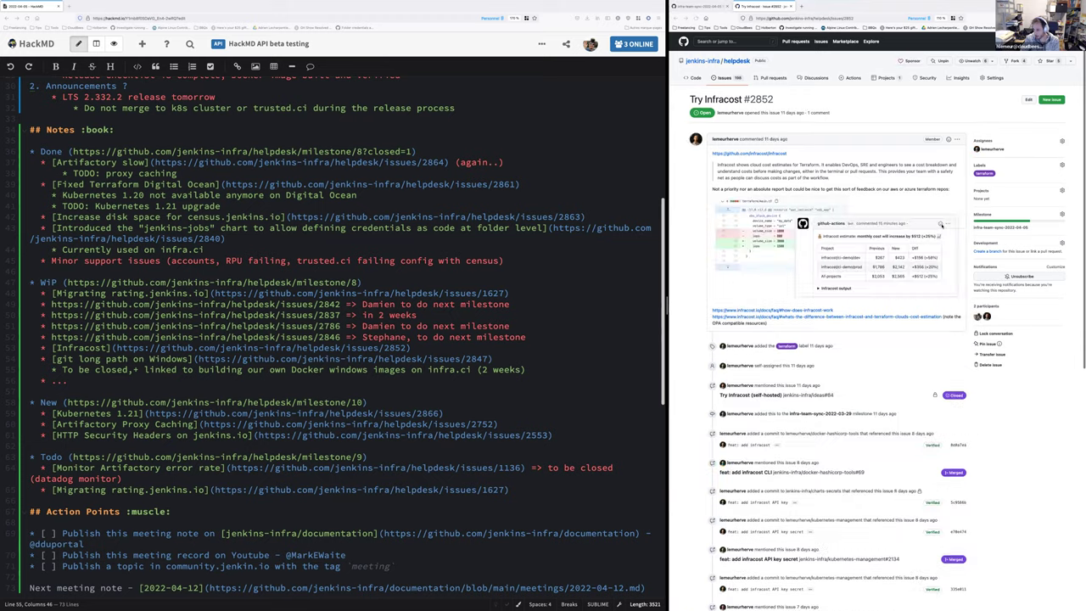
scroll(1037, 275, down, 10)
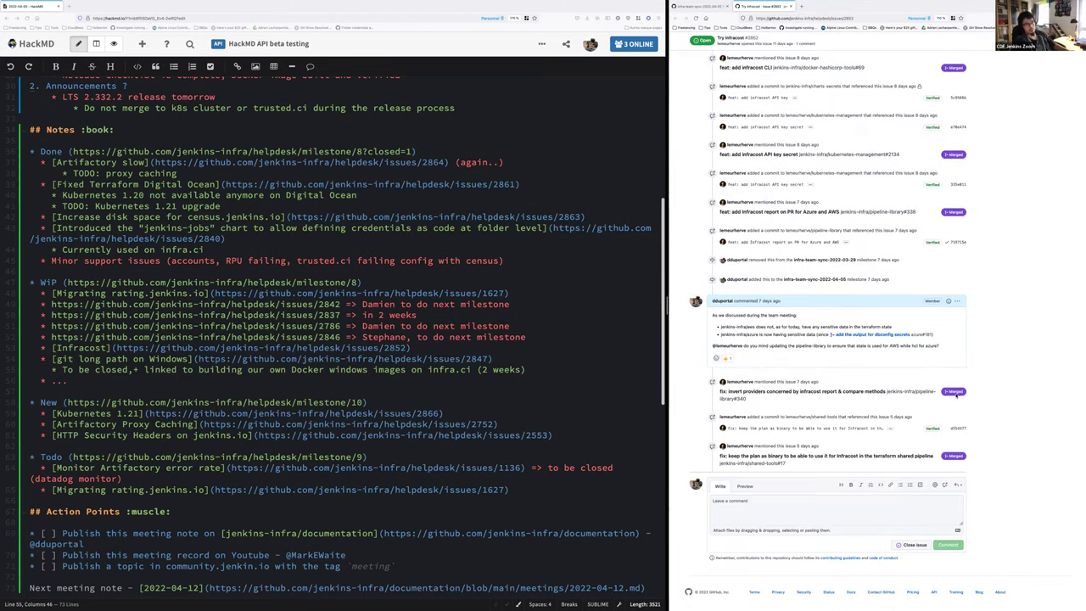
scroll(956, 405, up, 10)
scroll(1002, 258, down, 10)
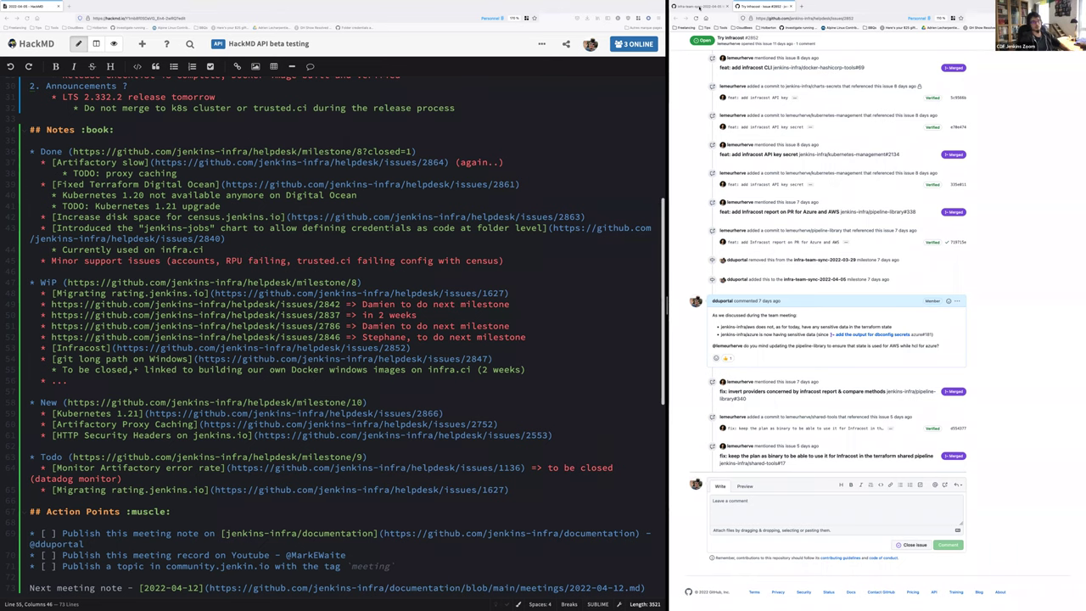
click(699, 6)
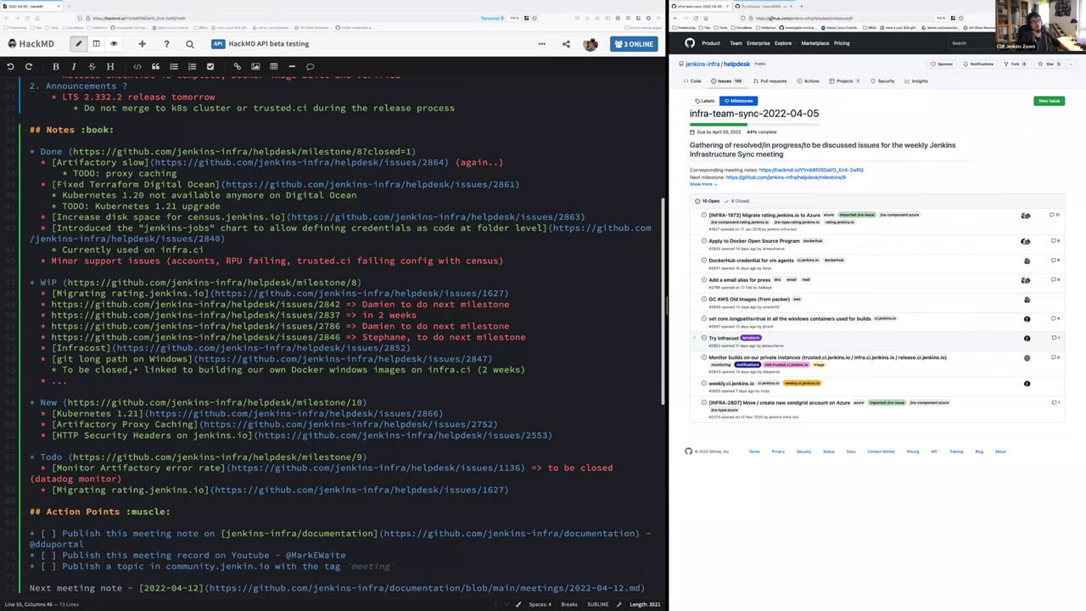
click(769, 8)
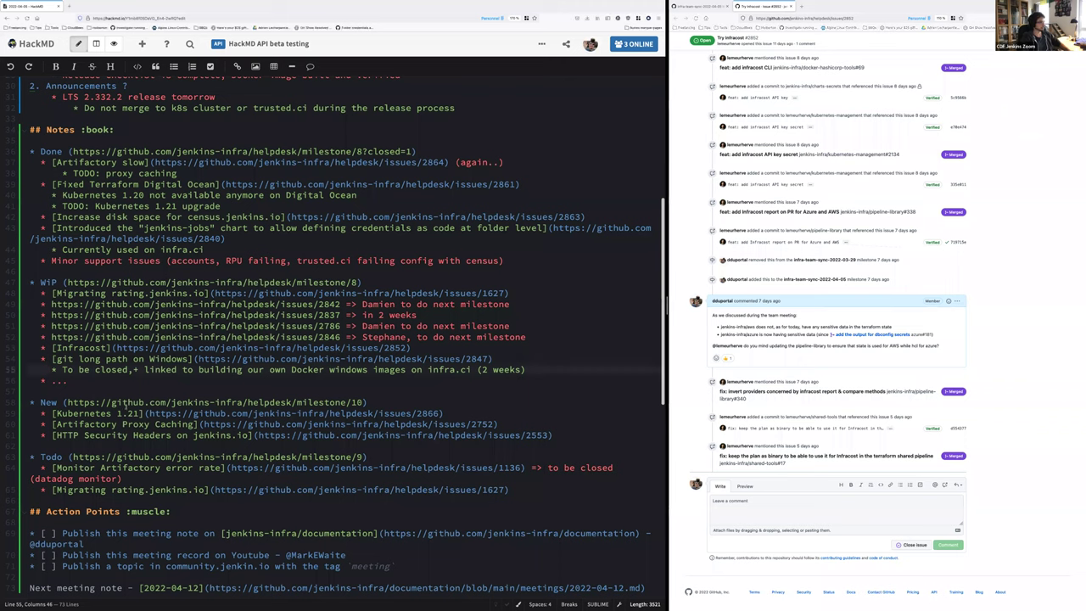
- Add the sub-item "Waiting for review => to do next milestone" under the Infracost entry in the WiP list
click(411, 347)
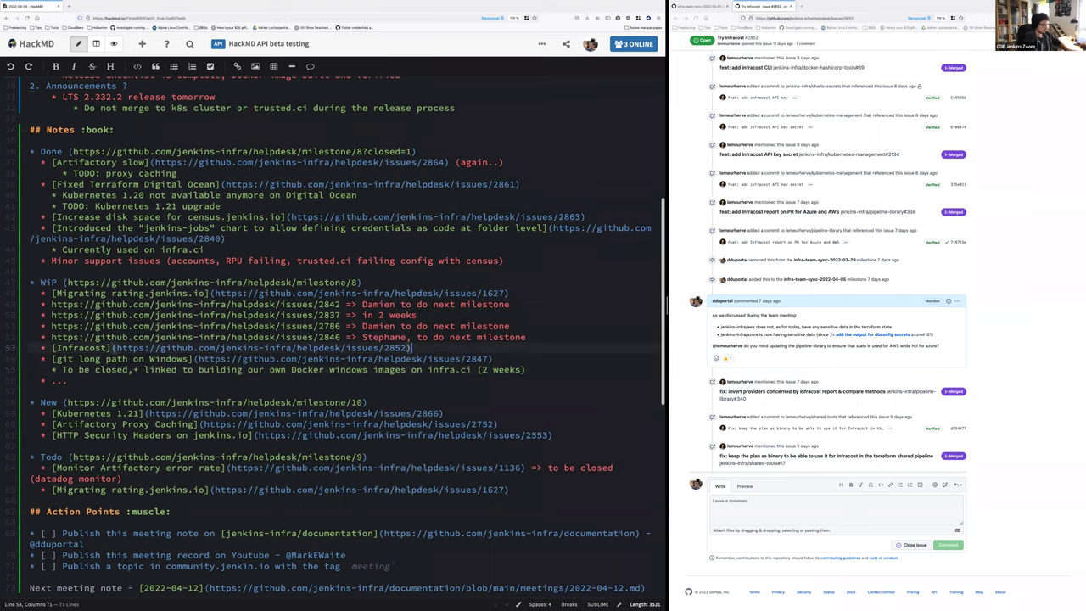
key(Return)
key(Tab)
text(Waiting for rev)
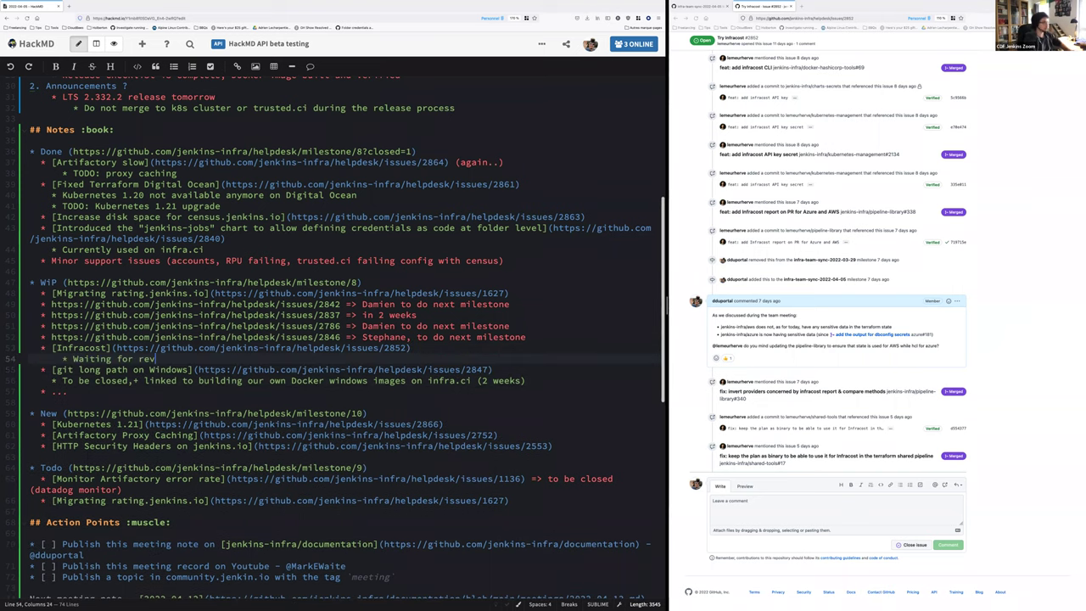
text(iew => to do next milestone)
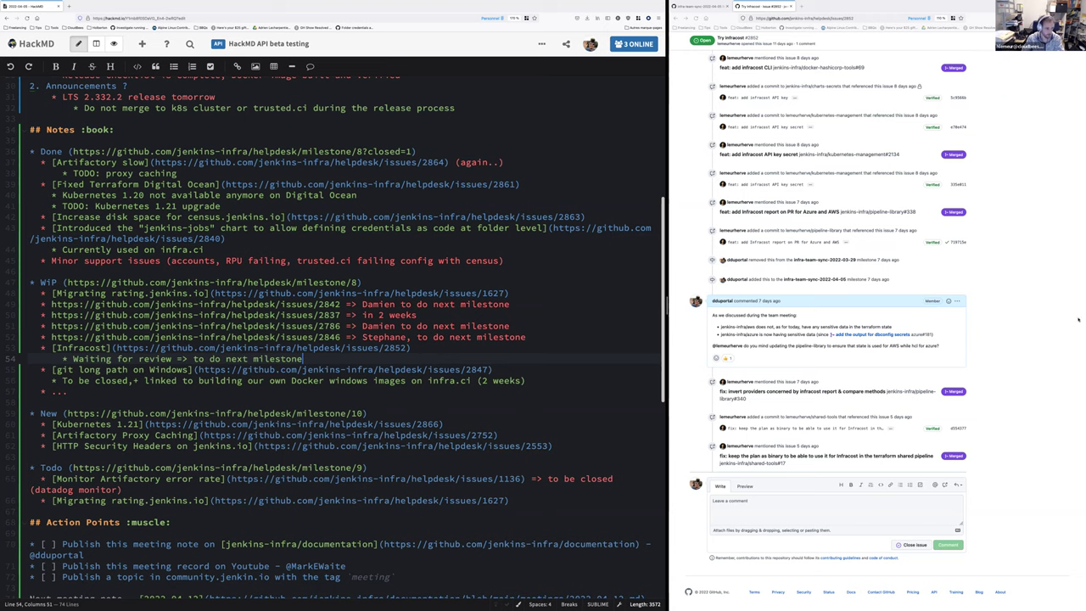
- Open the "Monitor builds on our private instances" issue from the milestone list in a new browser tab and review its comments
key(alt+Left)
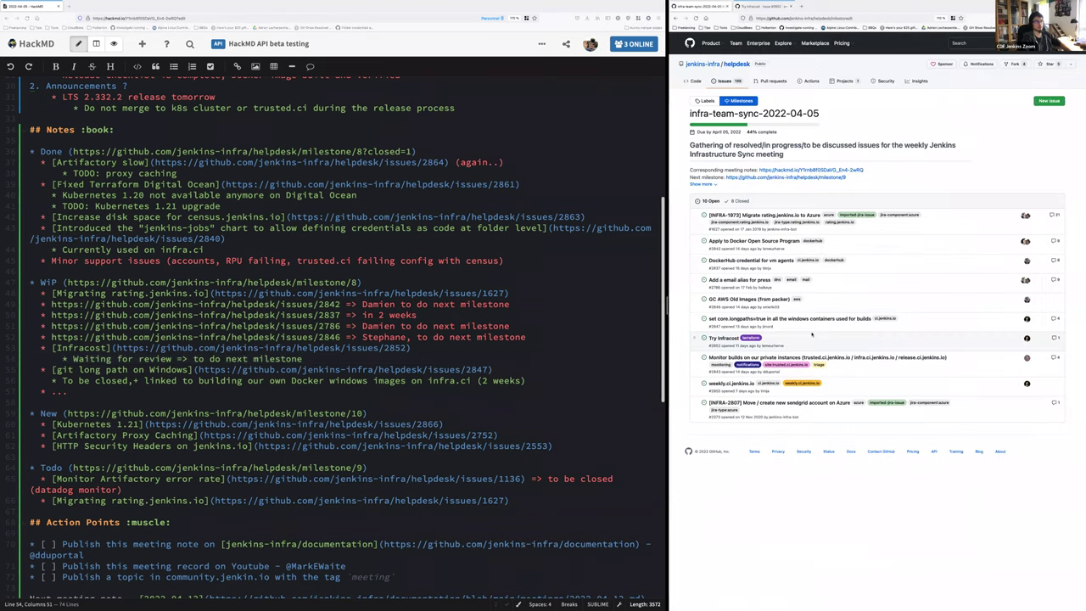
mouse_move(773, 358)
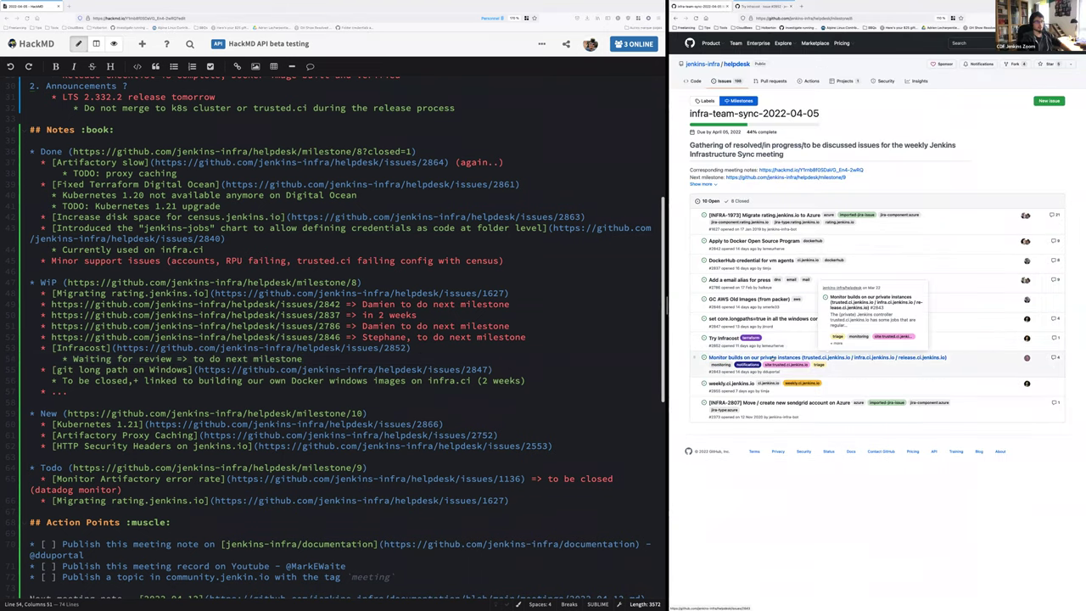
right_click(773, 359)
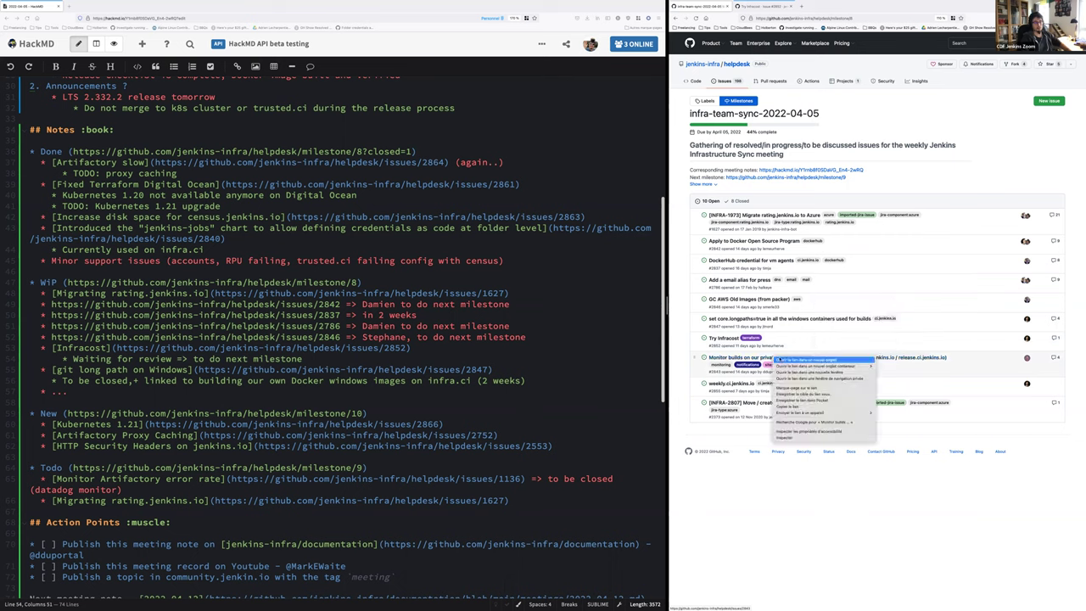
click(777, 360)
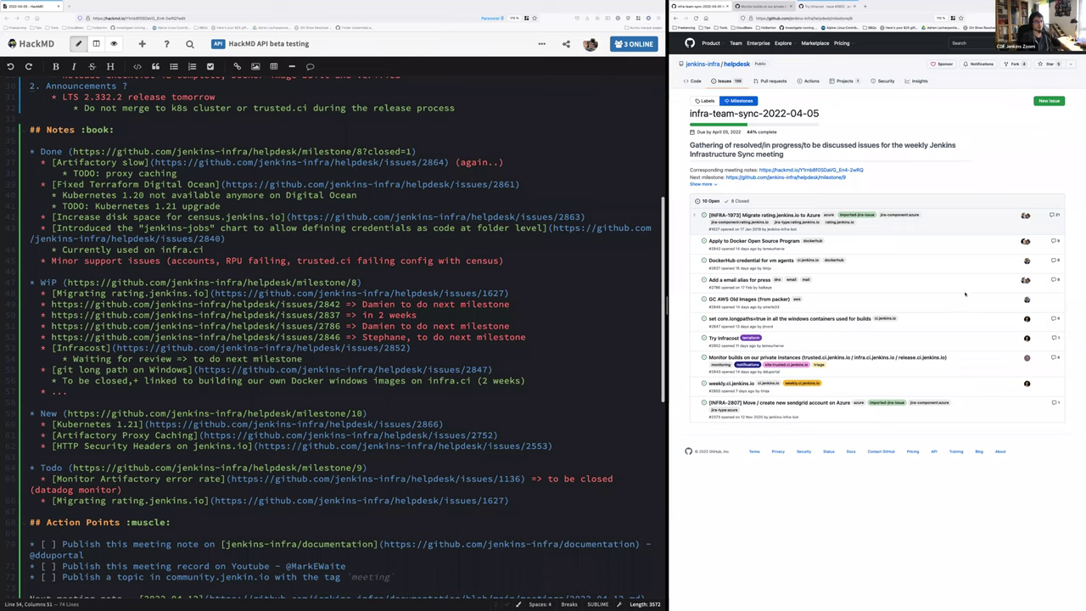
key(ctrl+Tab)
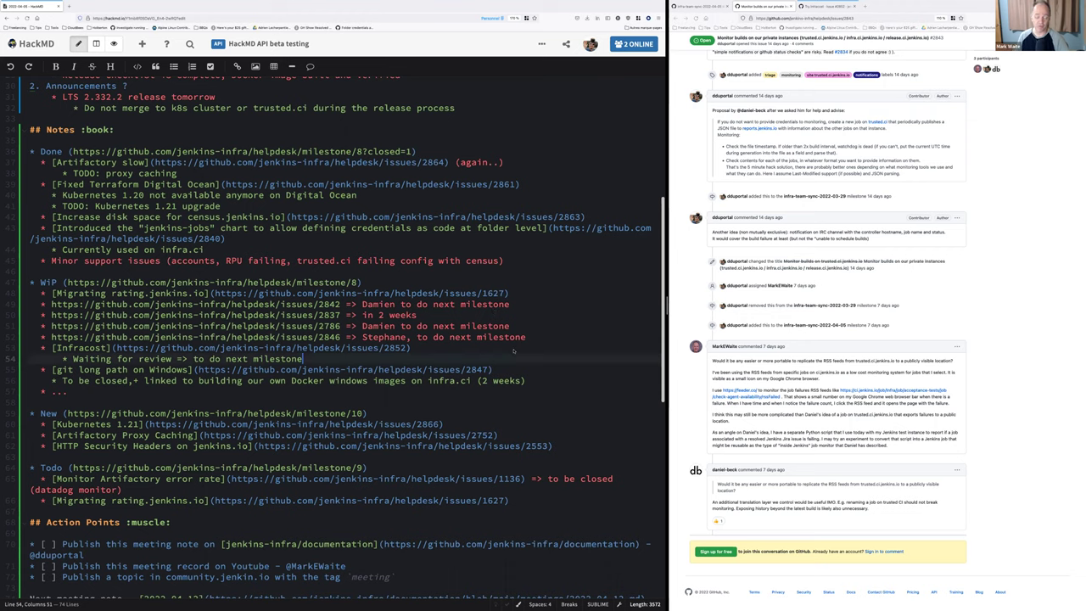
scroll(513, 351, down, 1)
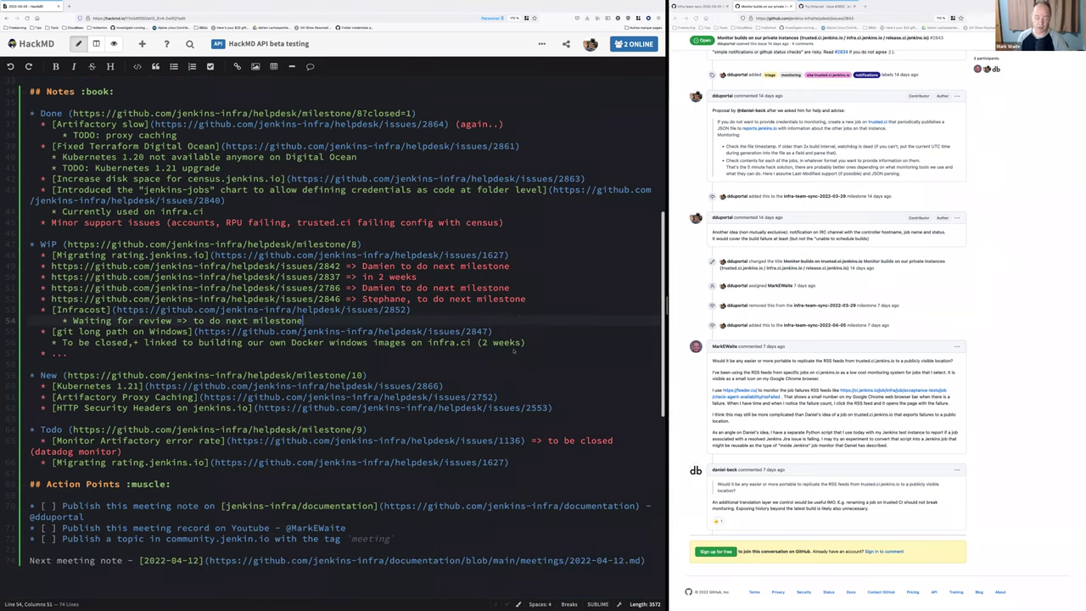
key(ctrl+l)
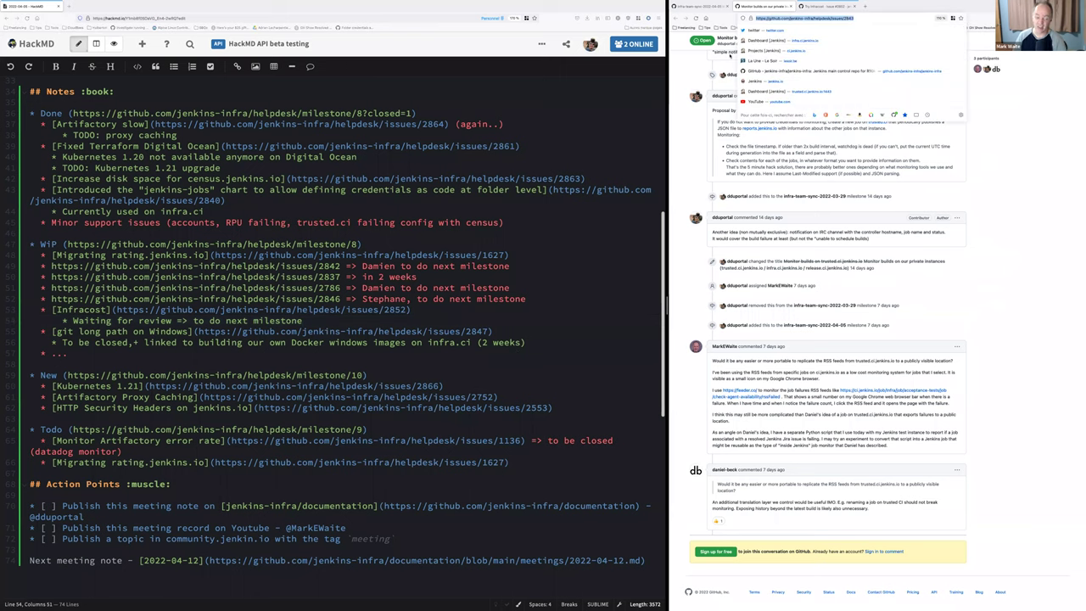
key(alt+Tab)
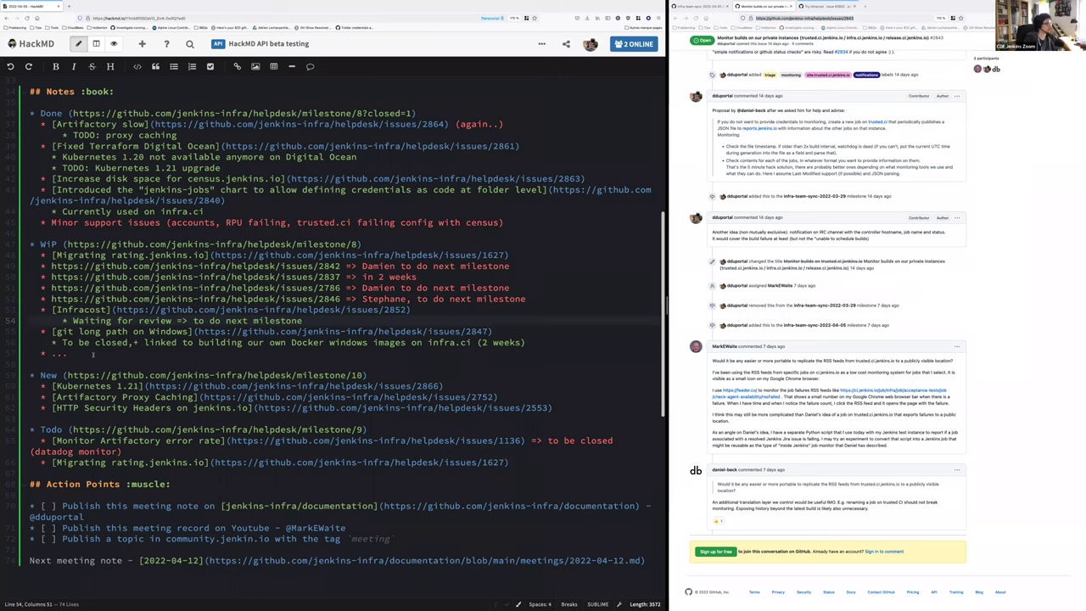
click(92, 355)
key(BackSpace)
key(BackSpace)
key(BackSpace)
text([)
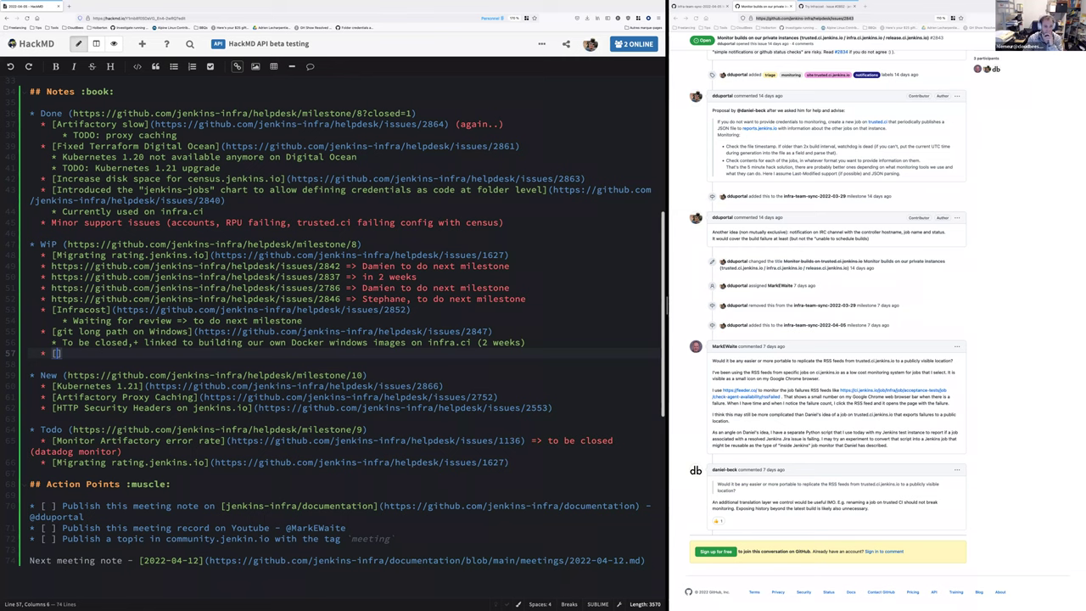
text(monitor)
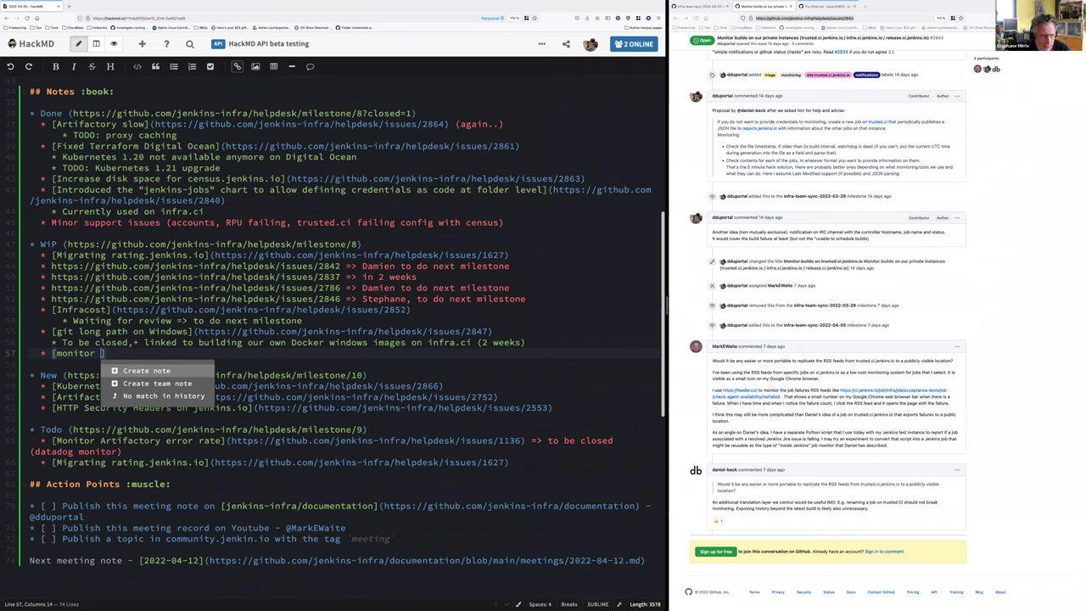
text(trusted.ci)
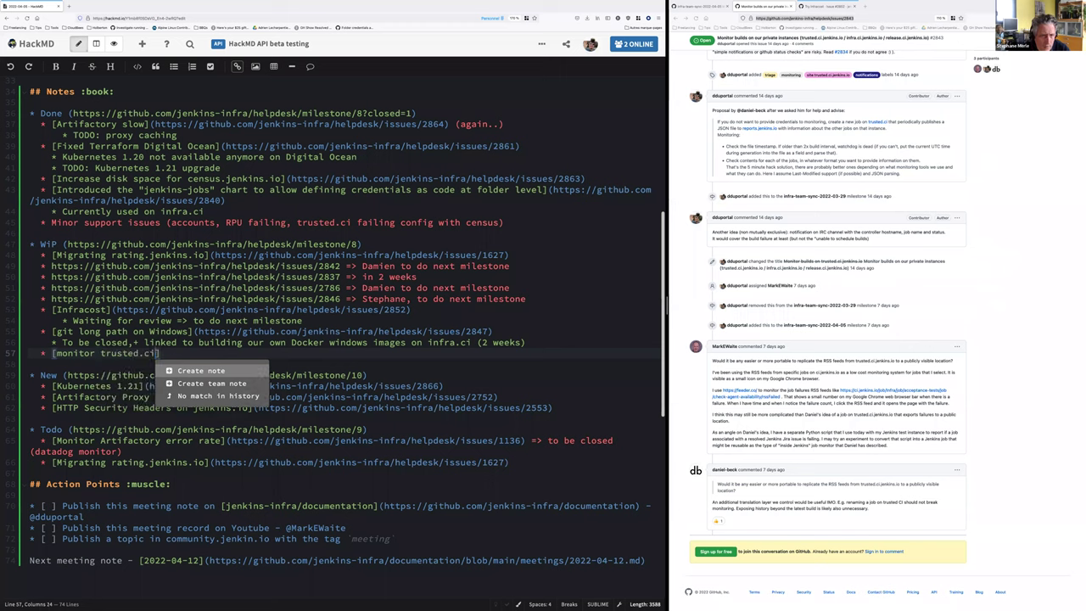
text(.jenkins )
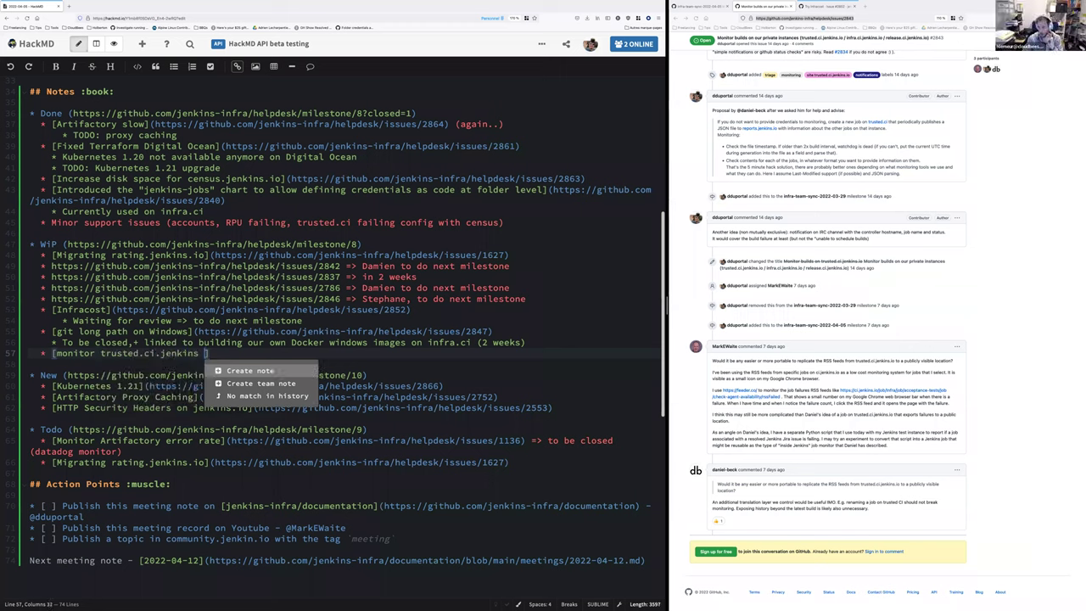
text(build)
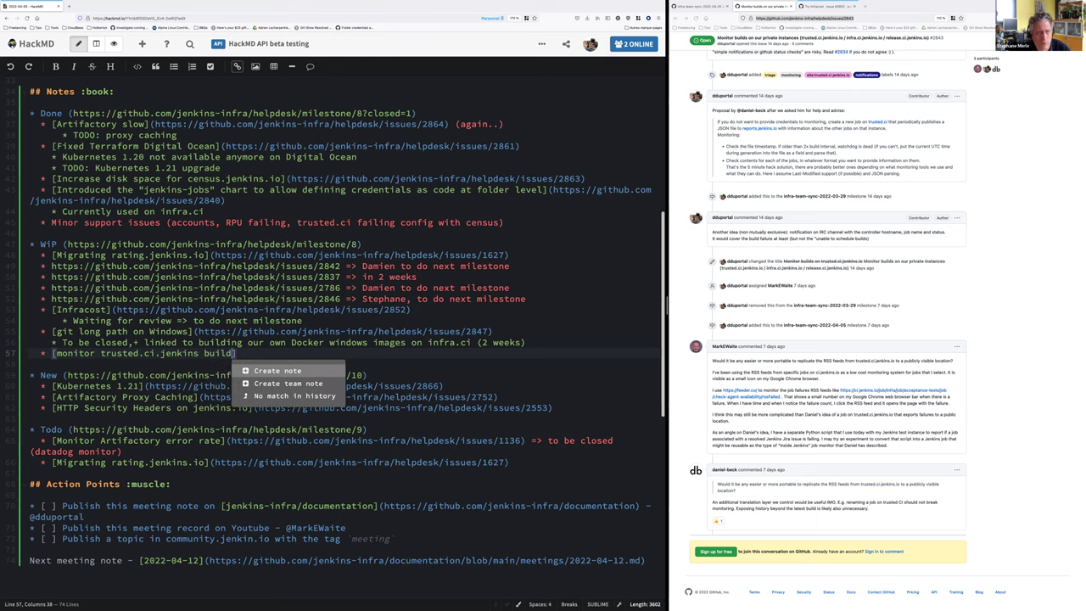
text(s)
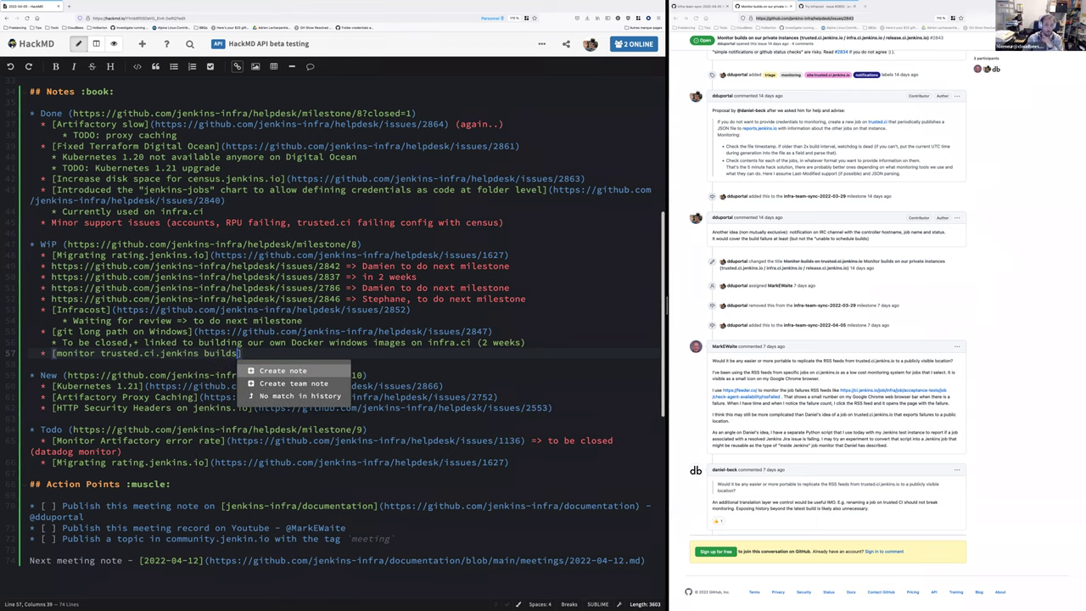
text(](https://github.com/jenkins-infra/helpdesk/issues/2843))
- Add a sub-item under the monitoring entry naming who is leading and who is "shadowing in pair, next week"
key(Return)
key(Tab)
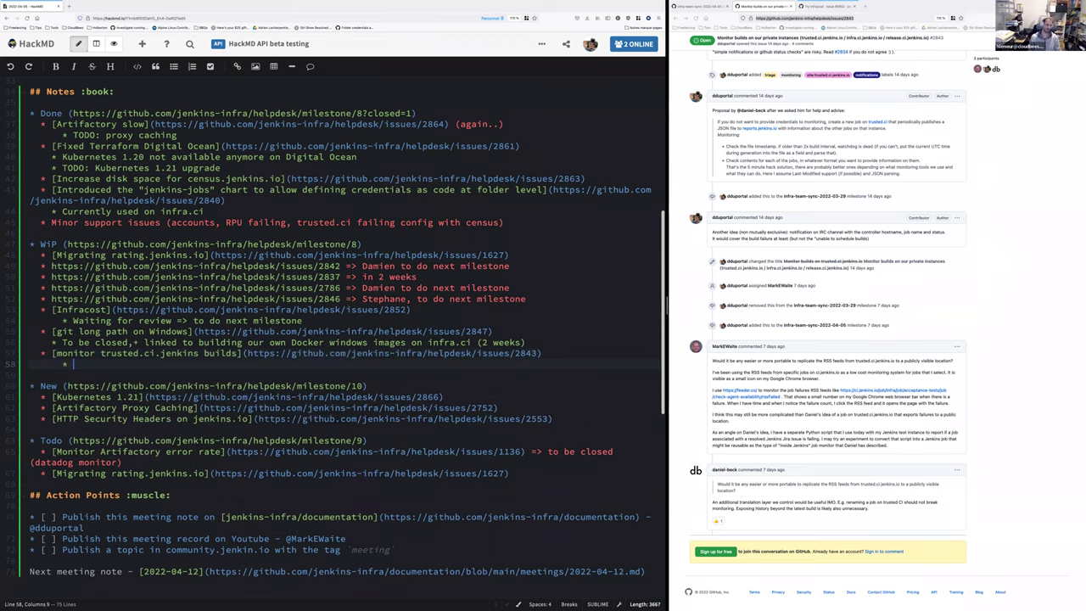
text(Herve leading, Ste)
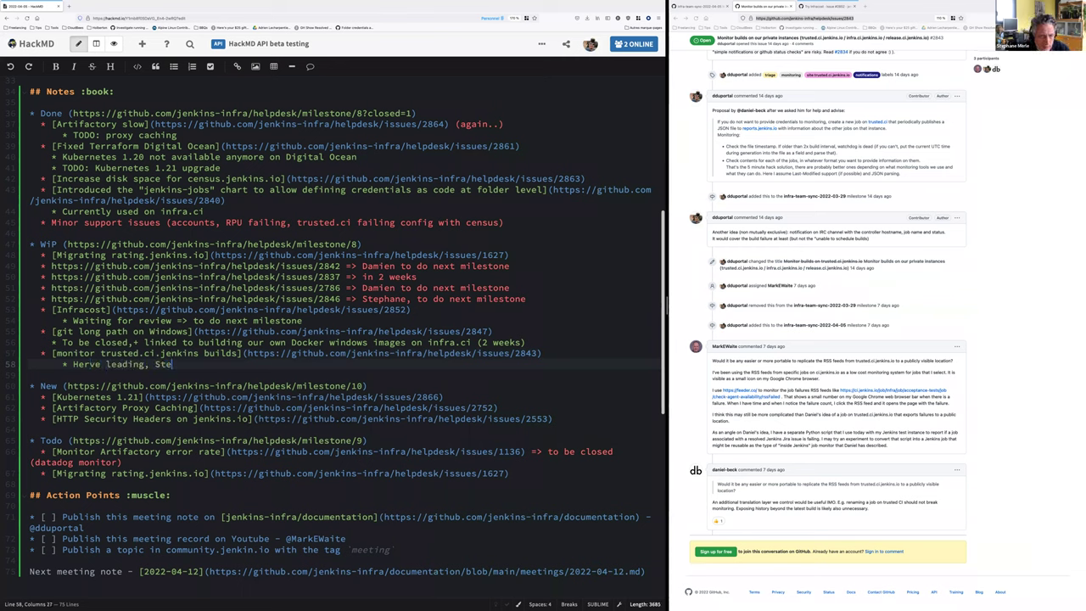
text(pha)
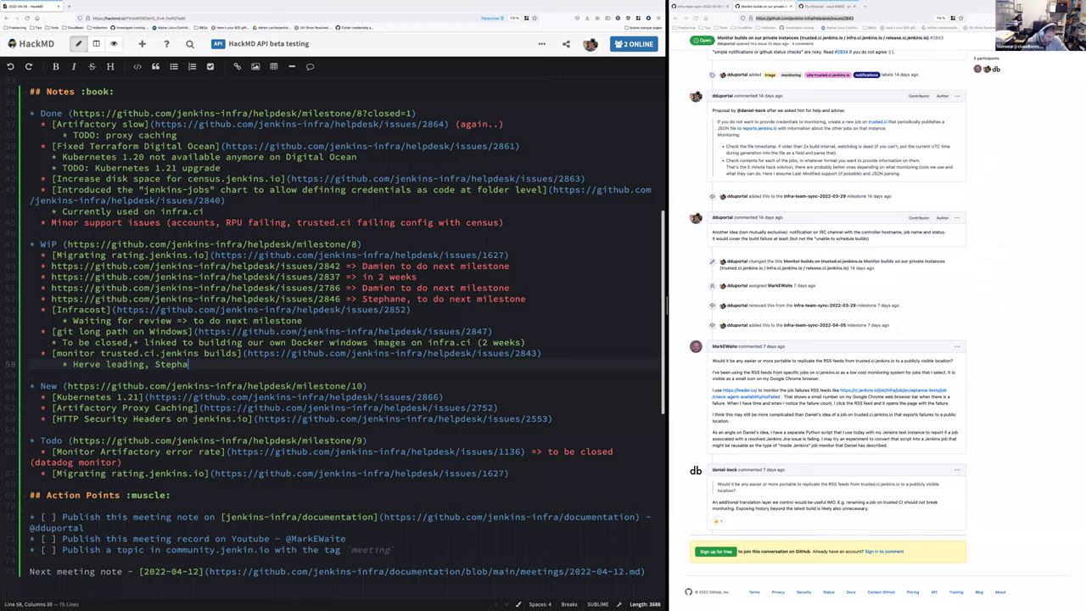
text(ne shadowing in pair)
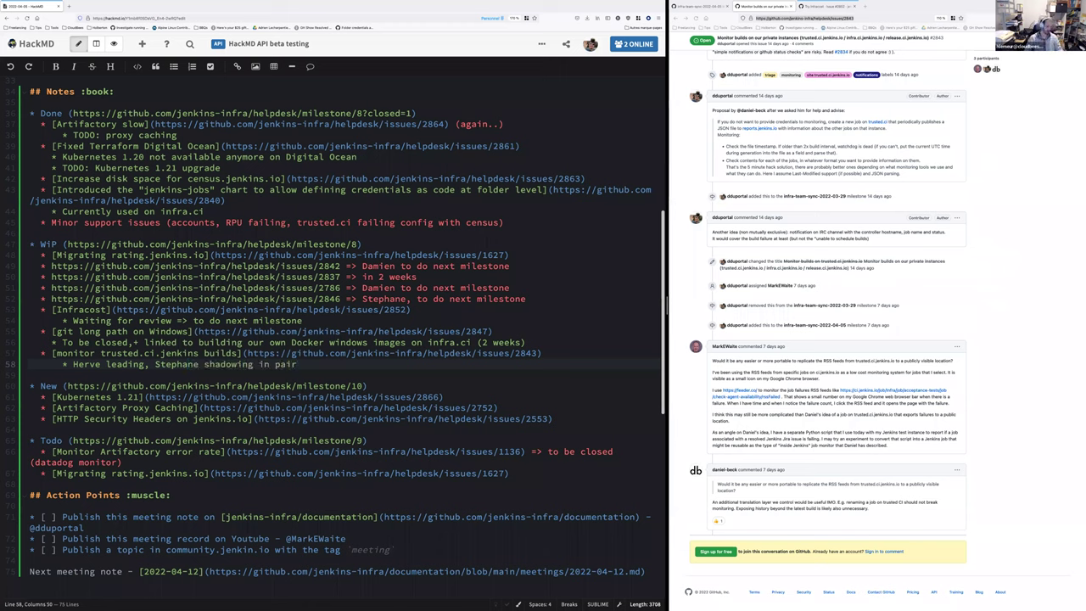
text(, )
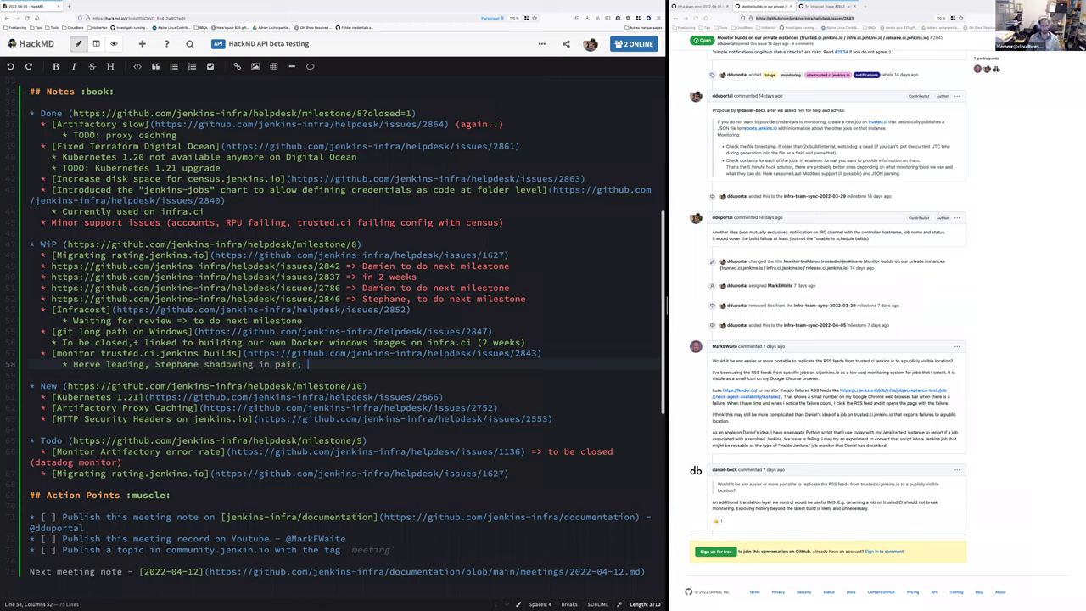
text(next week)
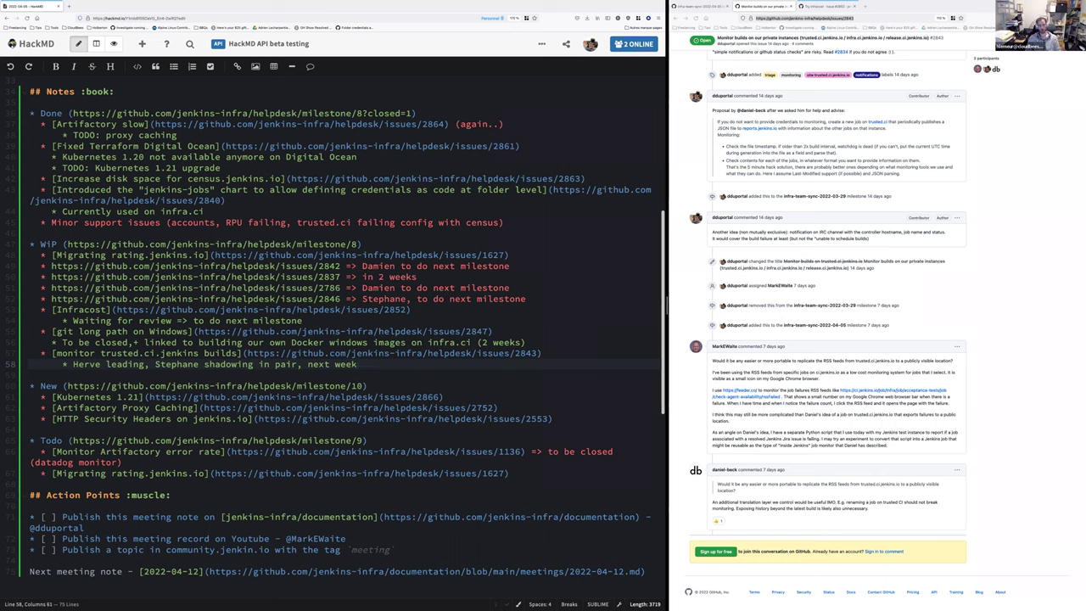
- Add a second sub-item "To do next milestone" under the trusted.ci.jenkins monitoring entry
key(Return)
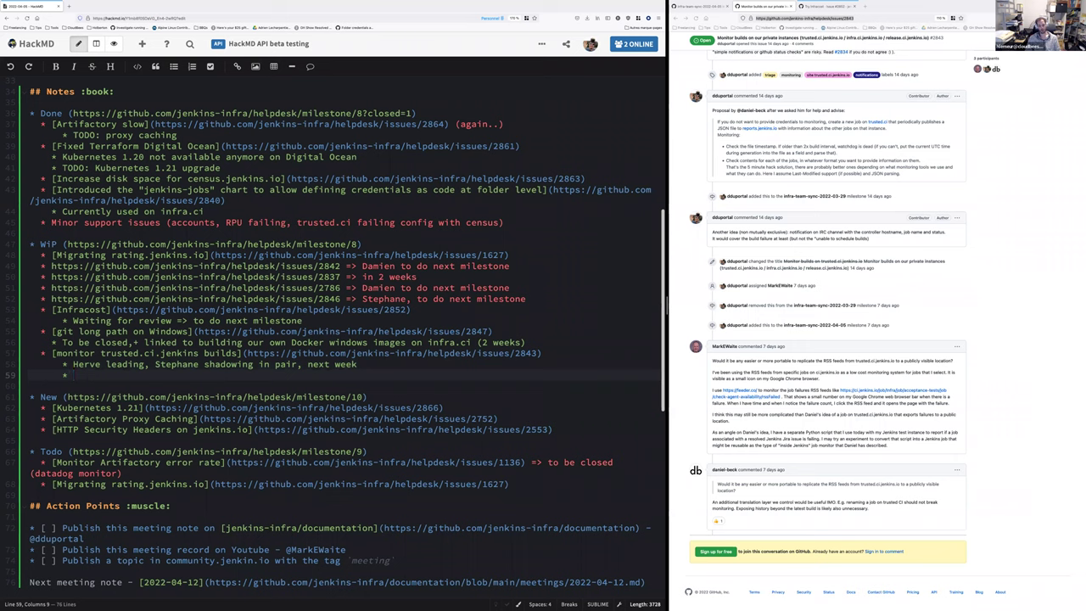
text(Based on Daniel feedba)
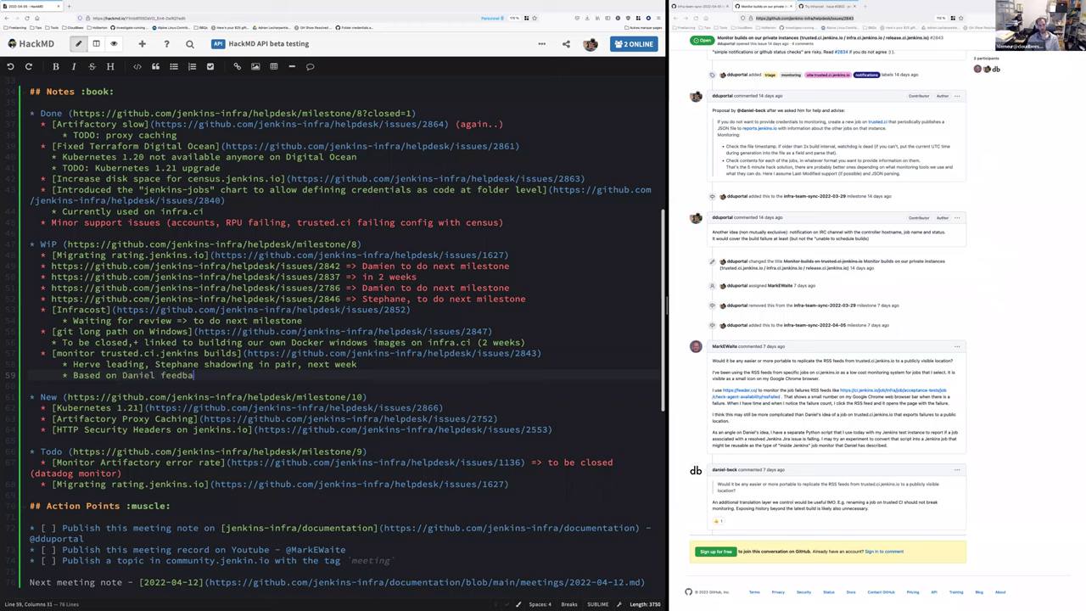
key(ctrl+BackSpace)
key(ctrl+BackSpace)
text(To do next milestone)
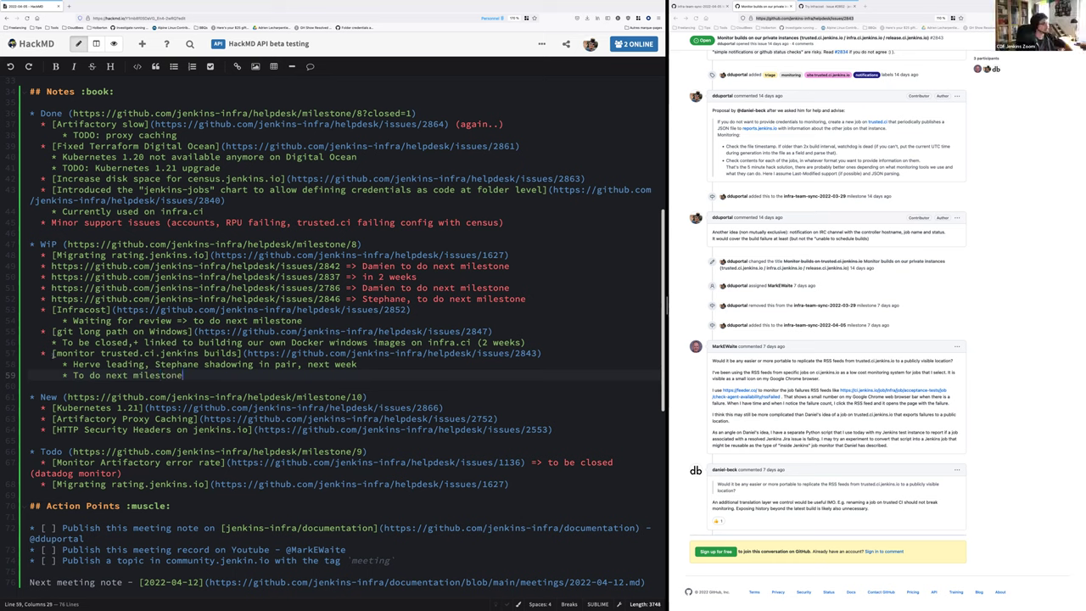
- Open the weekly.ci.jenkins.io issue from the milestone list, reopen it in the signed-in personal container and review its linked pull requests
click(750, 18)
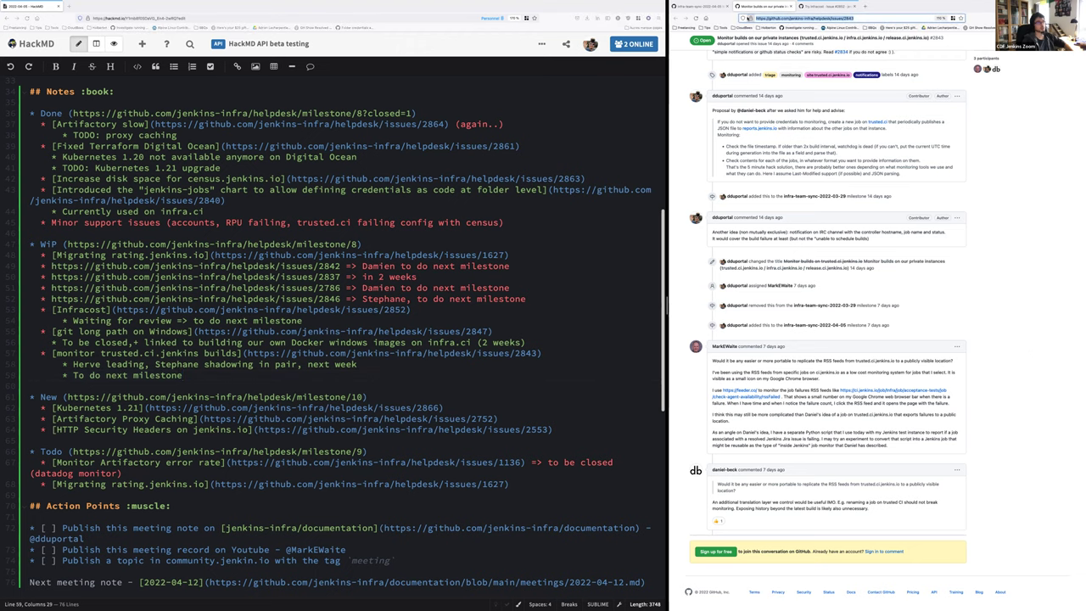
click(700, 6)
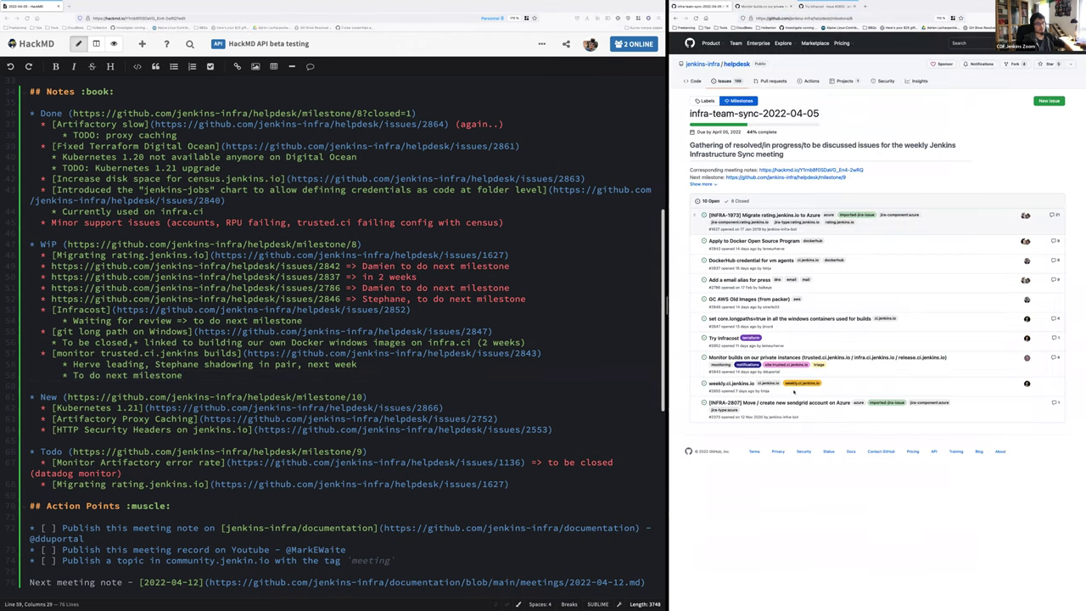
ctrl+click(723, 383)
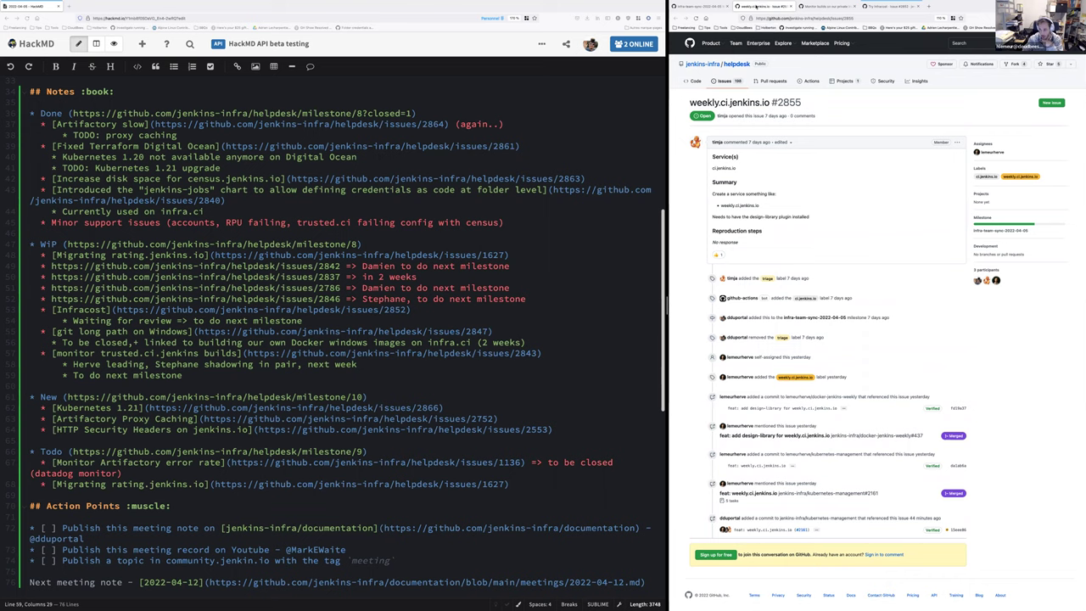
right_click(758, 6)
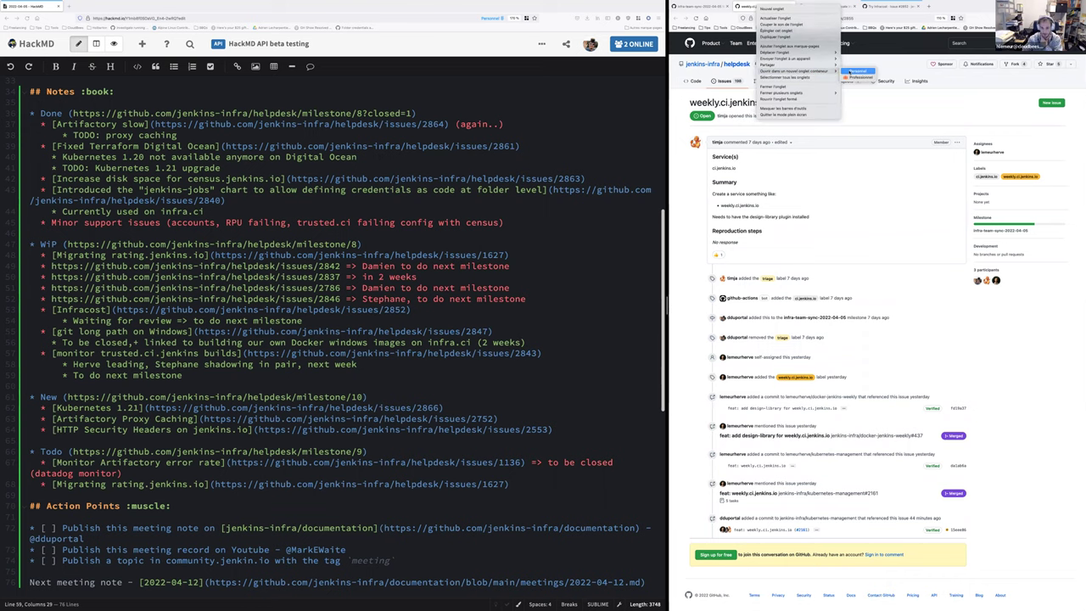
click(779, 16)
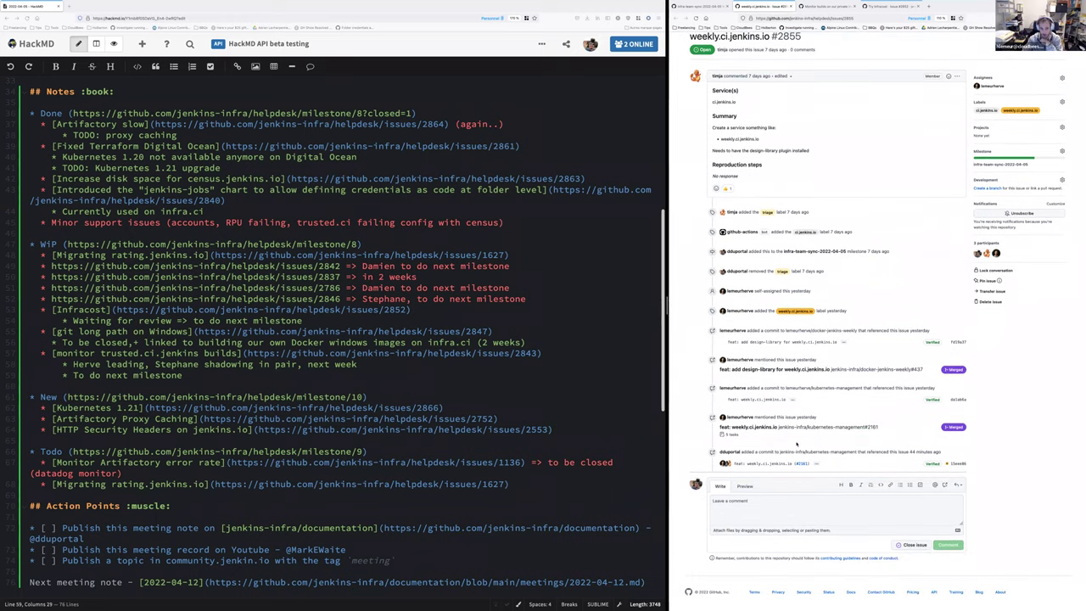
mouse_move(800, 464)
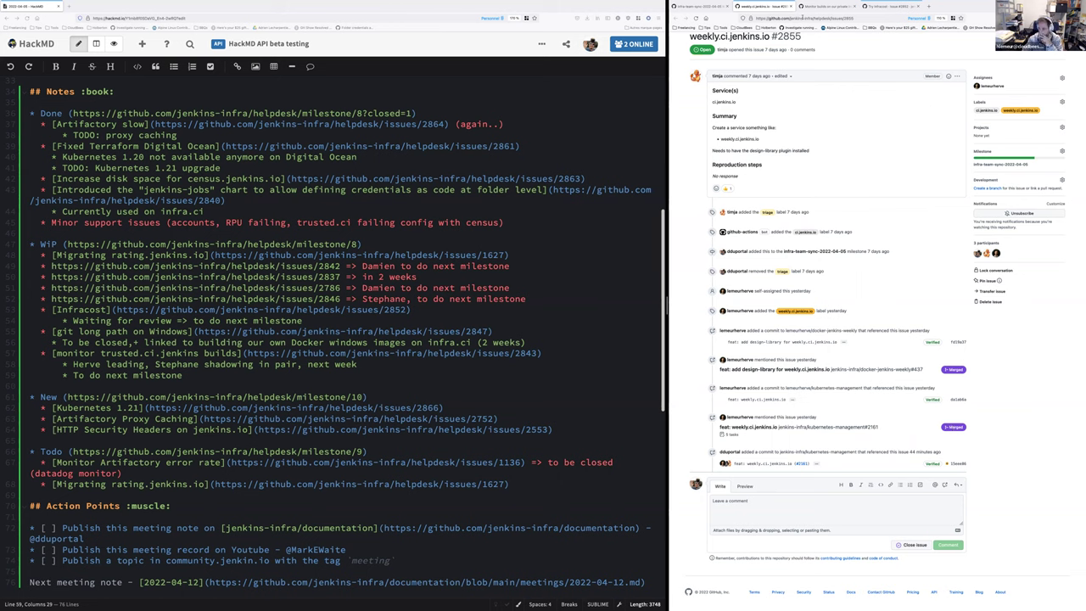
- Add a "[weekly.ci.jenkins.io]" entry as a new item at the end of the WiP list in the notes
click(801, 18)
key(ctrl+c)
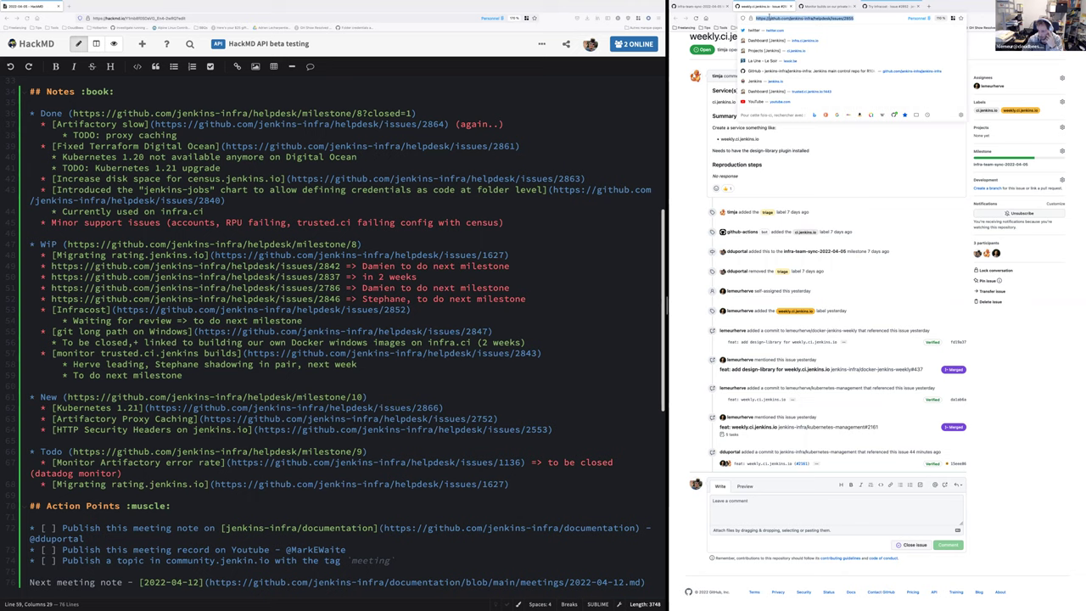
click(709, 6)
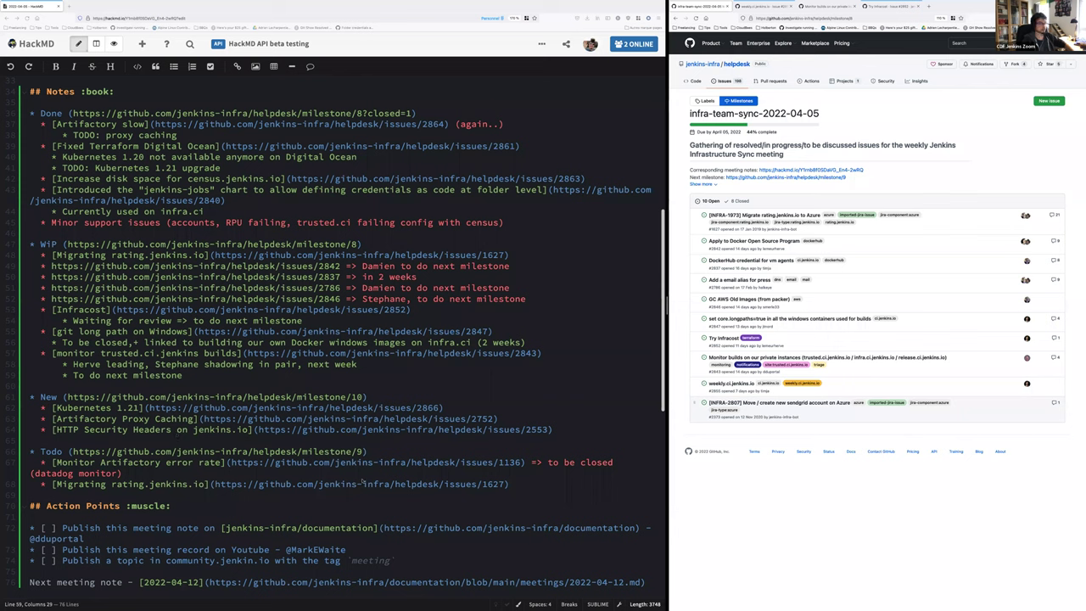
click(200, 373)
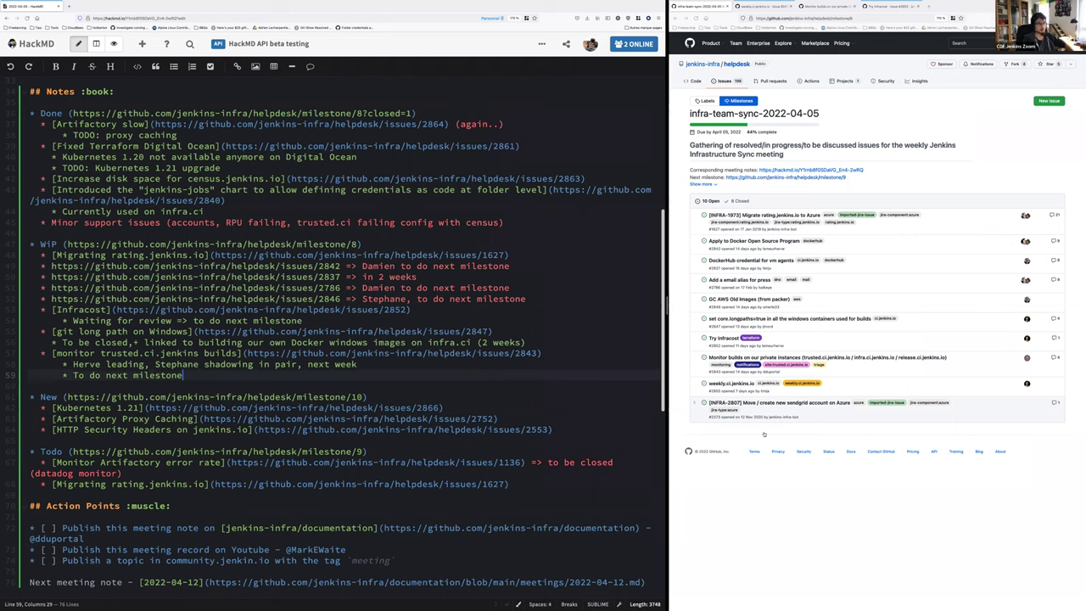
key(Return)
key(shift+Tab)
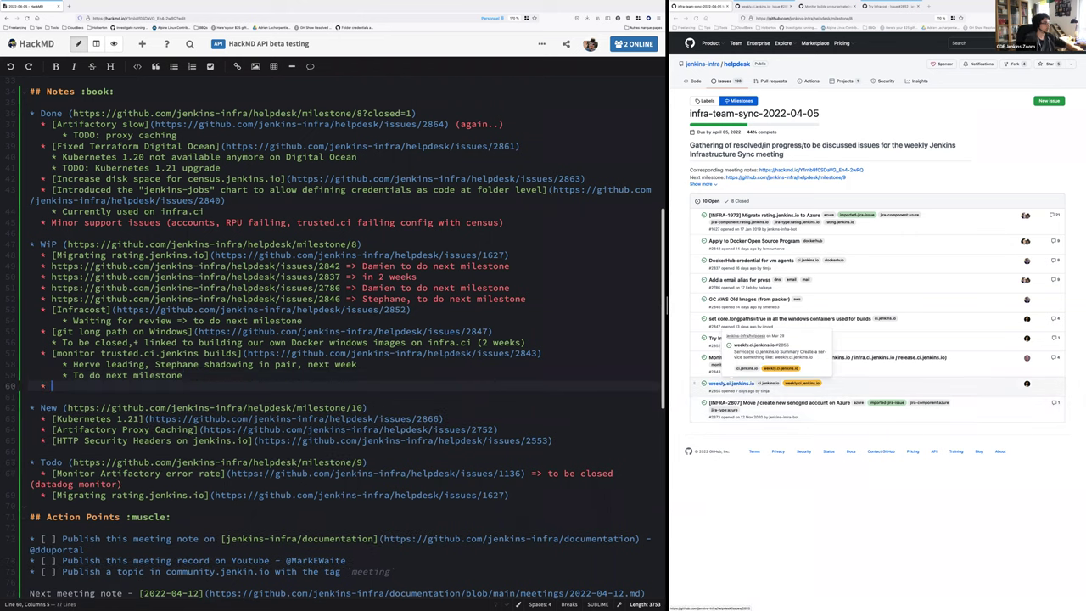
text([weekly.j)
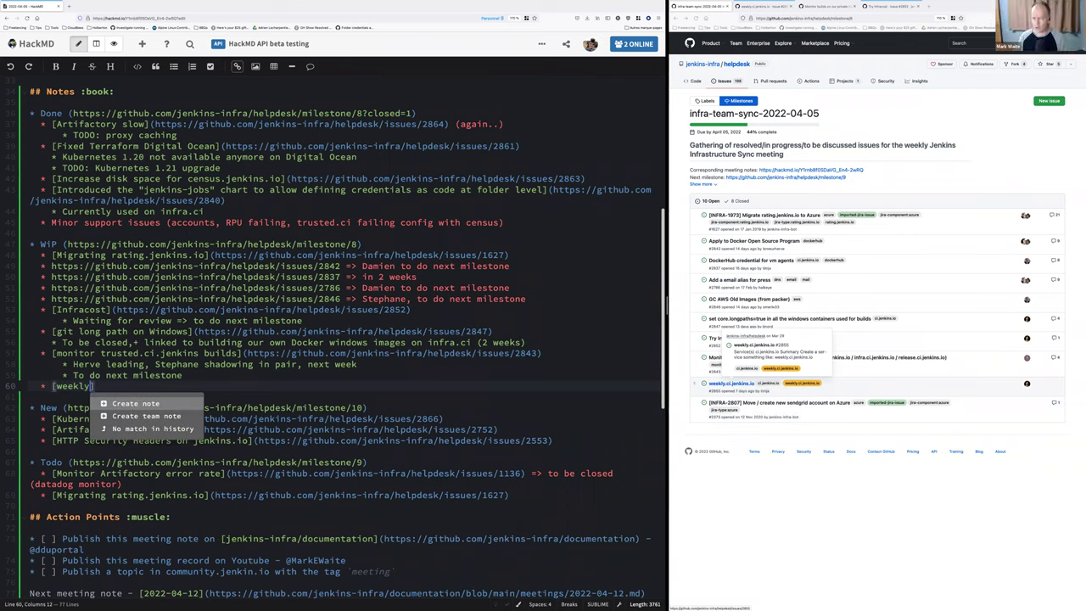
text(e)
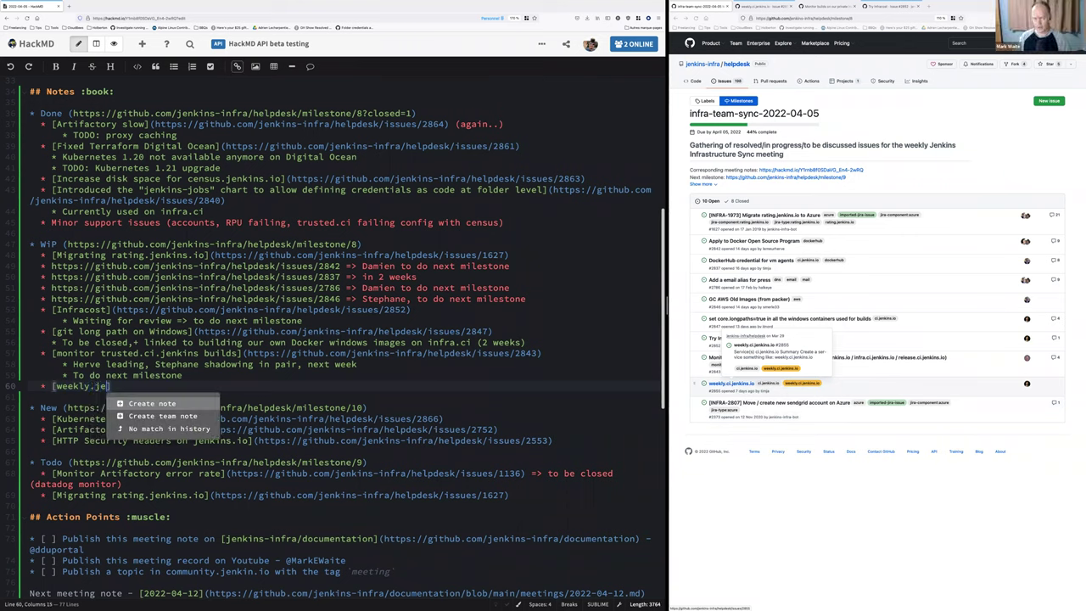
text(nkins.io]()
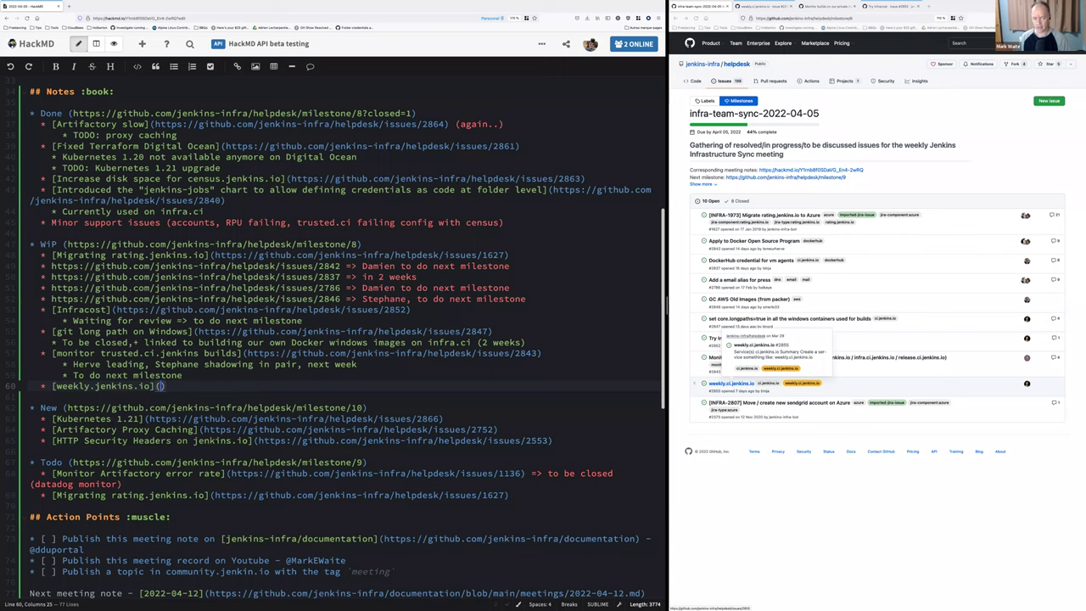
key(ctrl+b)
click(90, 386)
text(.ci)
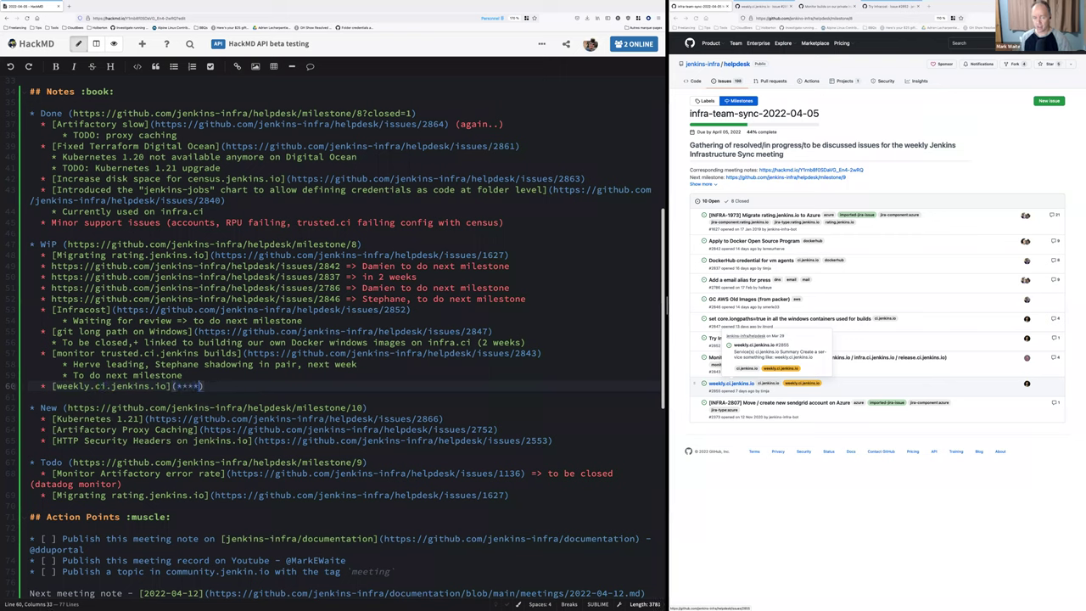
key(BackSpace)
key(BackSpace)
key(BackSpace)
key(BackSpace)
key(BackSpace)
key(BackSpace)
right_click(737, 383)
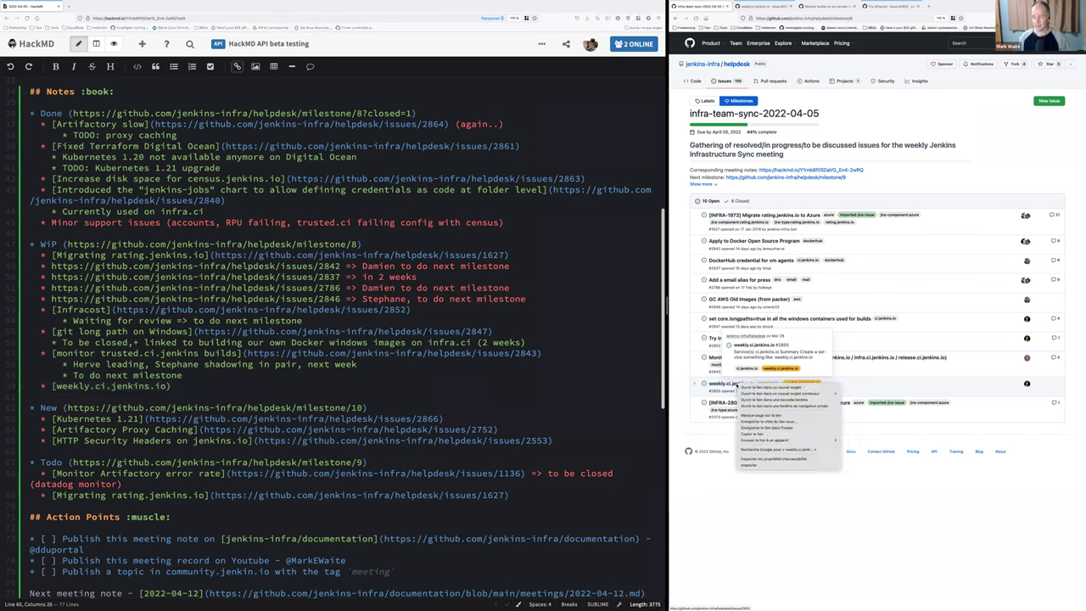
click(754, 434)
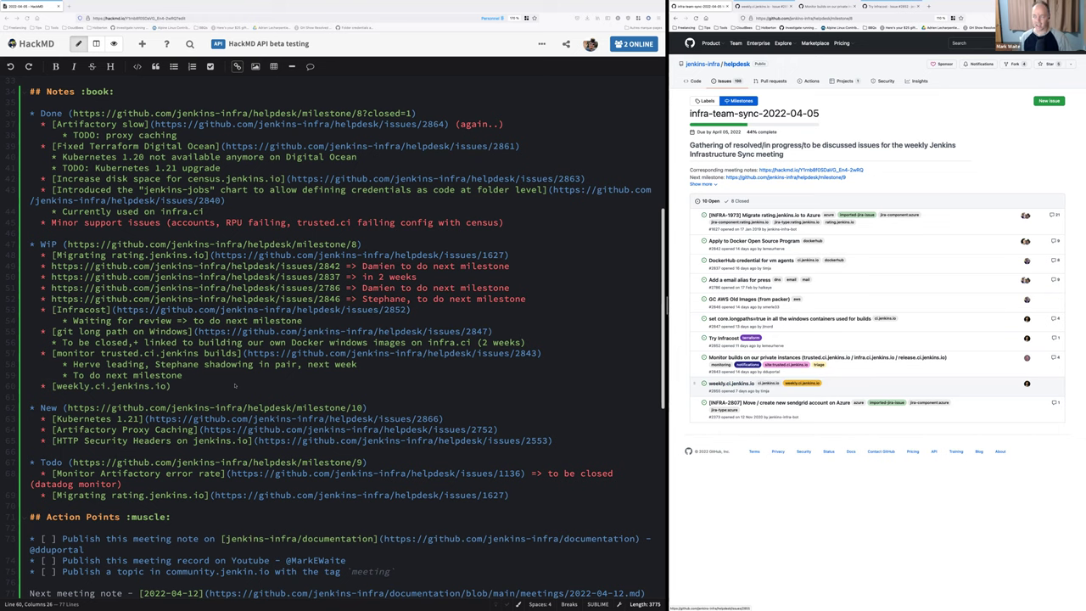
click(234, 383)
text(()
key(ctrl+v)
text())
- Add a sub-item "Almost there: initial install merged but need to check" under the weekly.ci.jenkins.io entry
key(Return)
key(Tab)
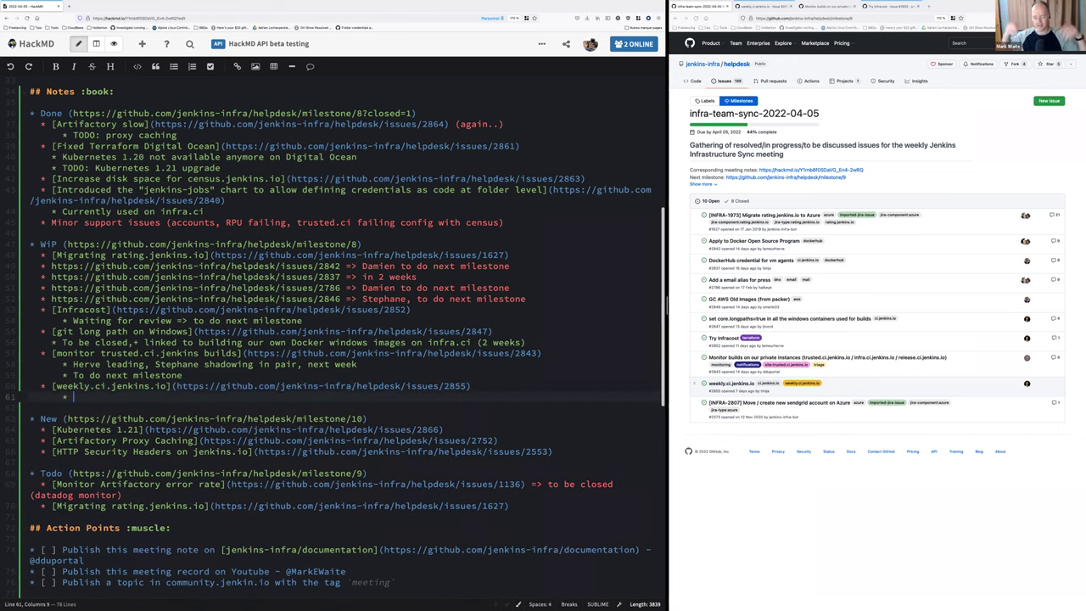
text(Almost there: initial install merged)
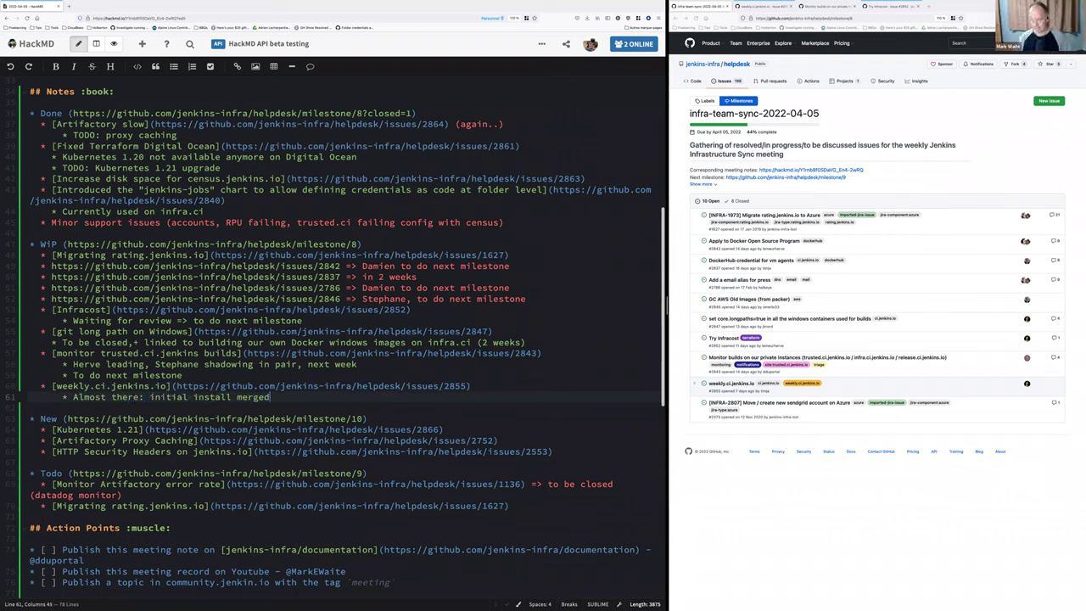
text( but need)
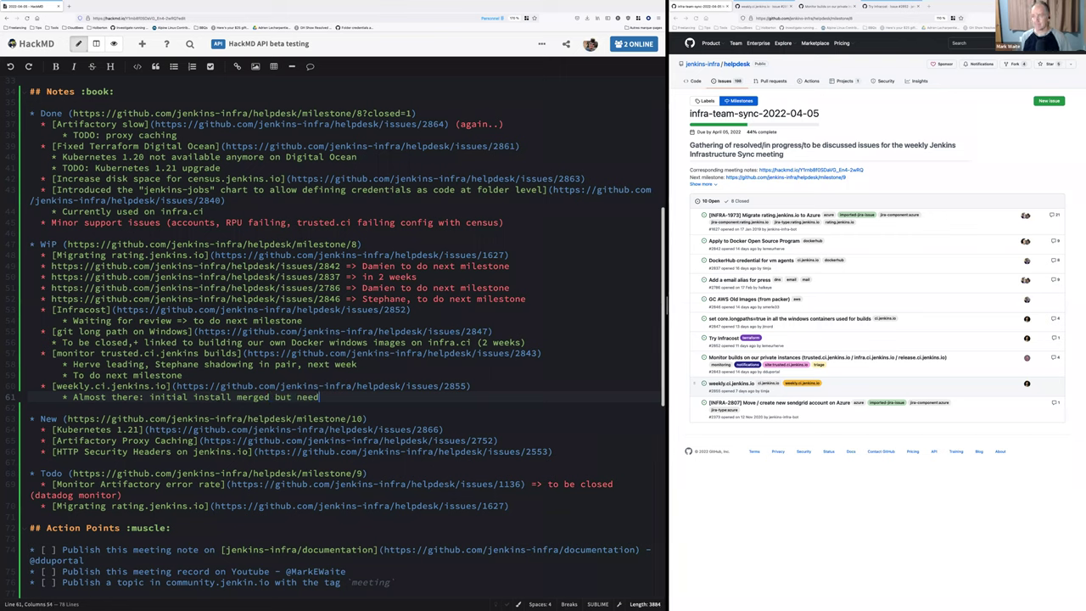
text( to check)
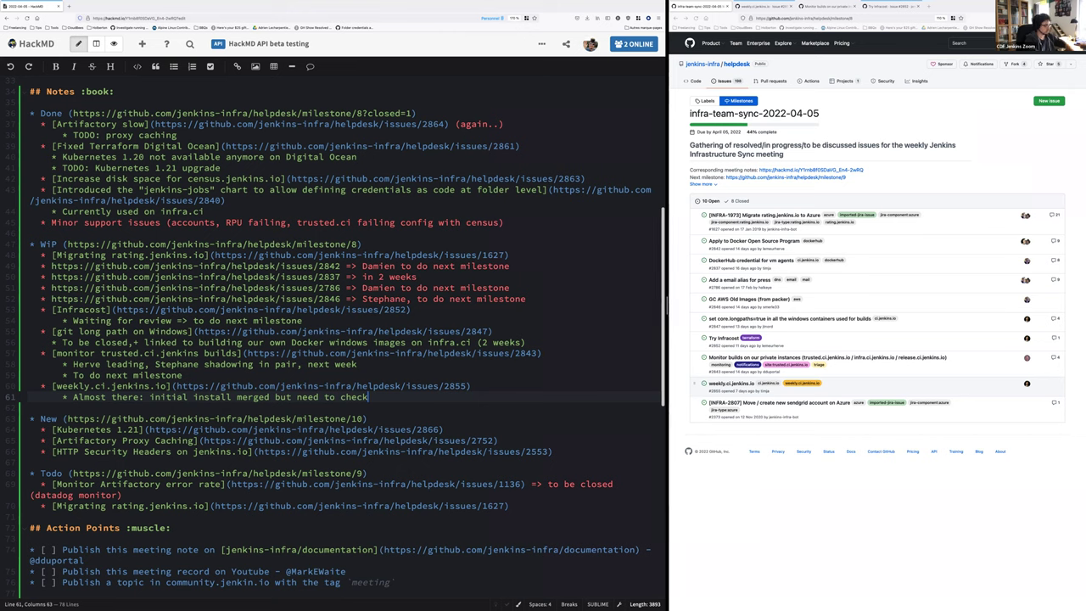
- Add a second sub-item starting "Todo next week: finalize" and asking the issue's author to "close the issue once then"
key(Return)
text(Todo next we)
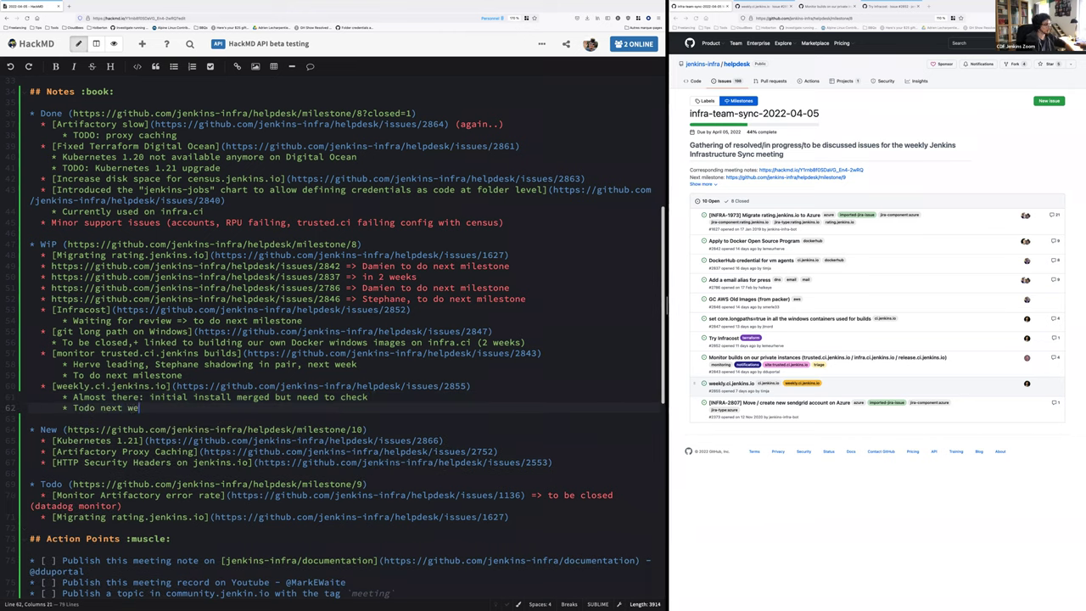
text(ek: finalize + let @tim)
key(Return)
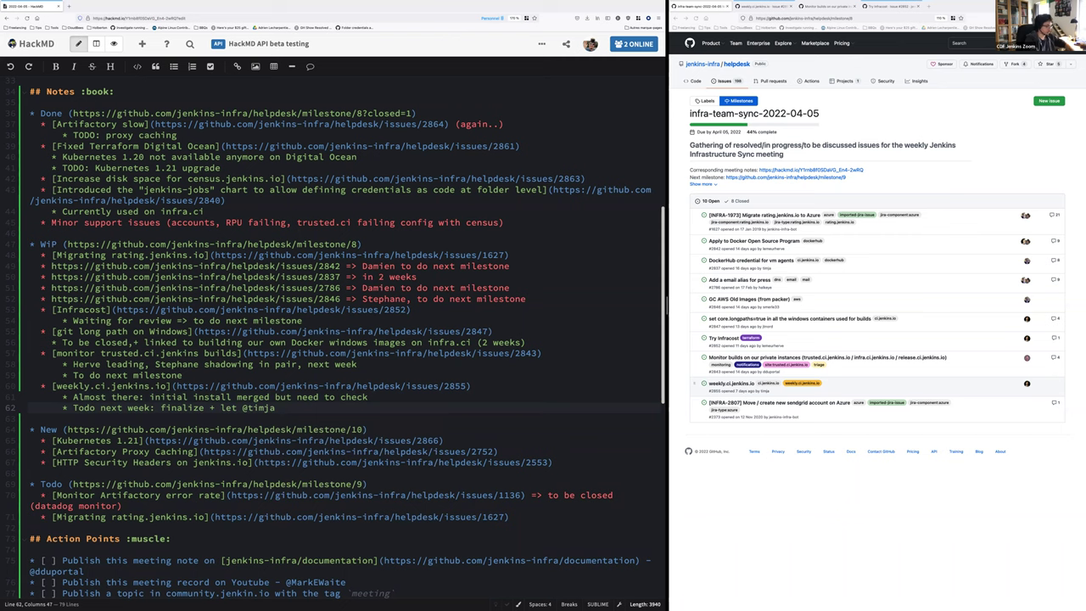
text(close the issue once then)
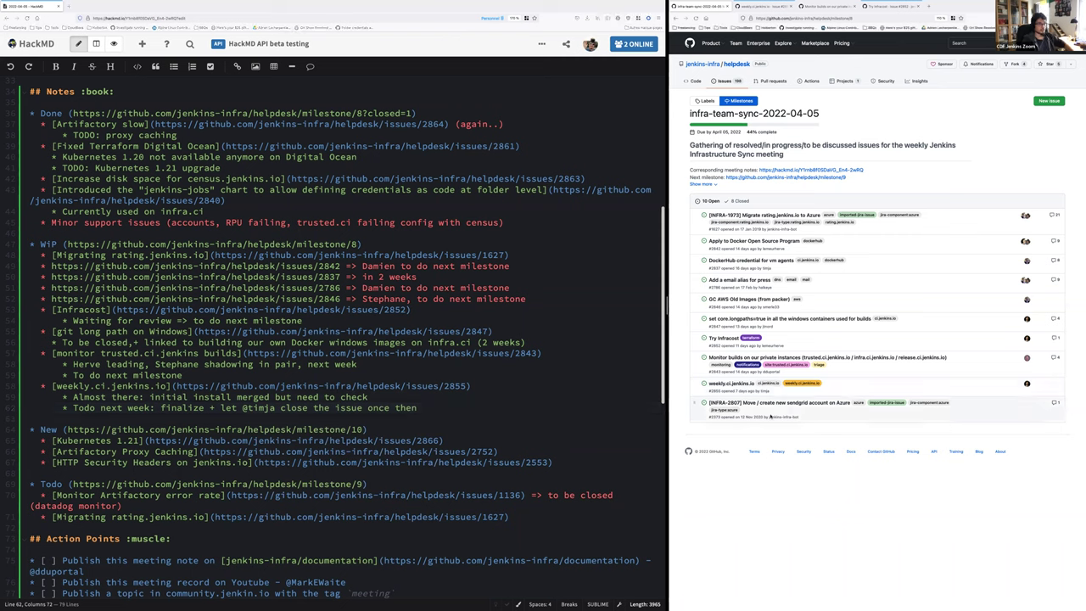
- Review the sendgrid account issue from the 2022-04-05 milestone, then open the infra-team-sync-next milestone from the milestones list
mouse_move(758, 403)
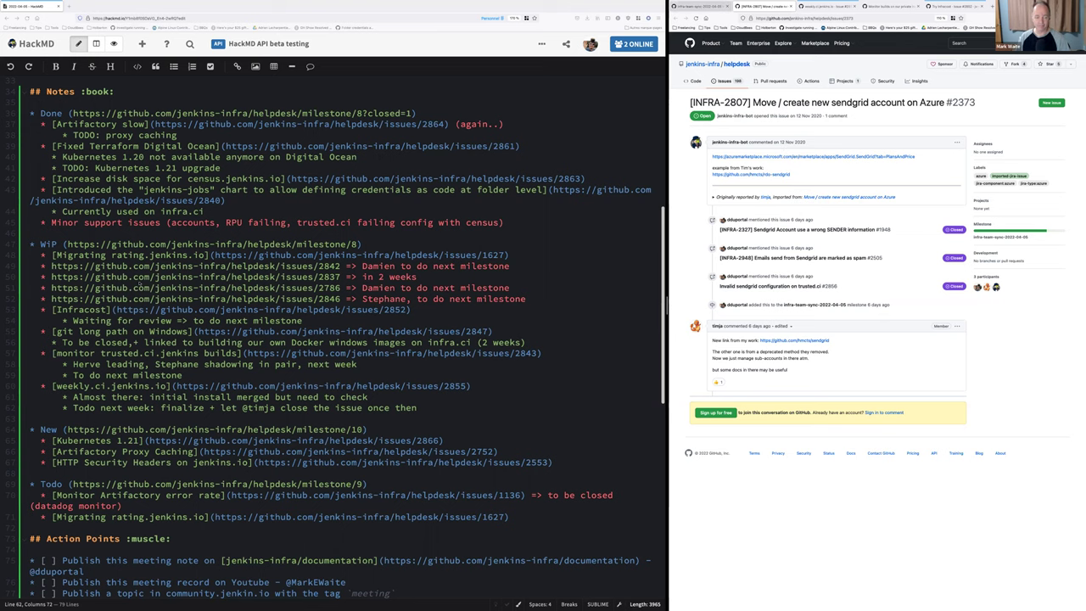
click(697, 6)
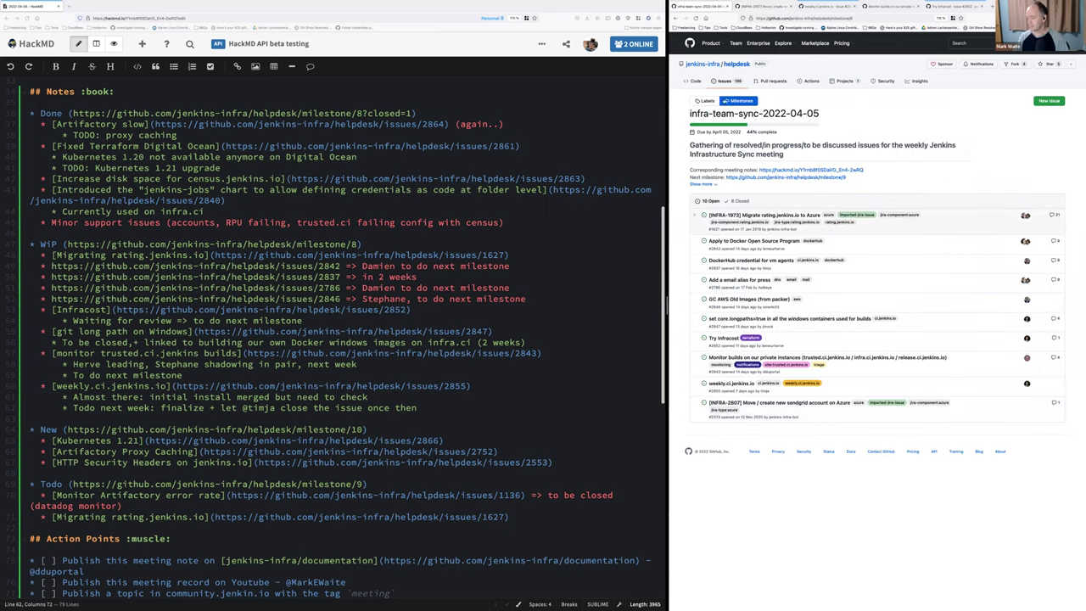
click(737, 101)
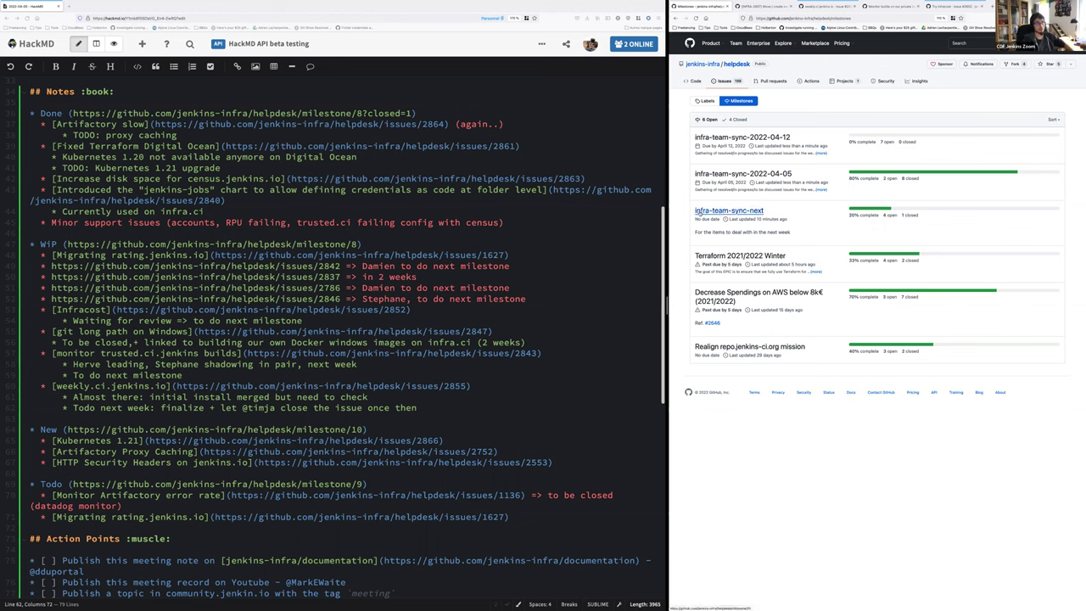
click(748, 216)
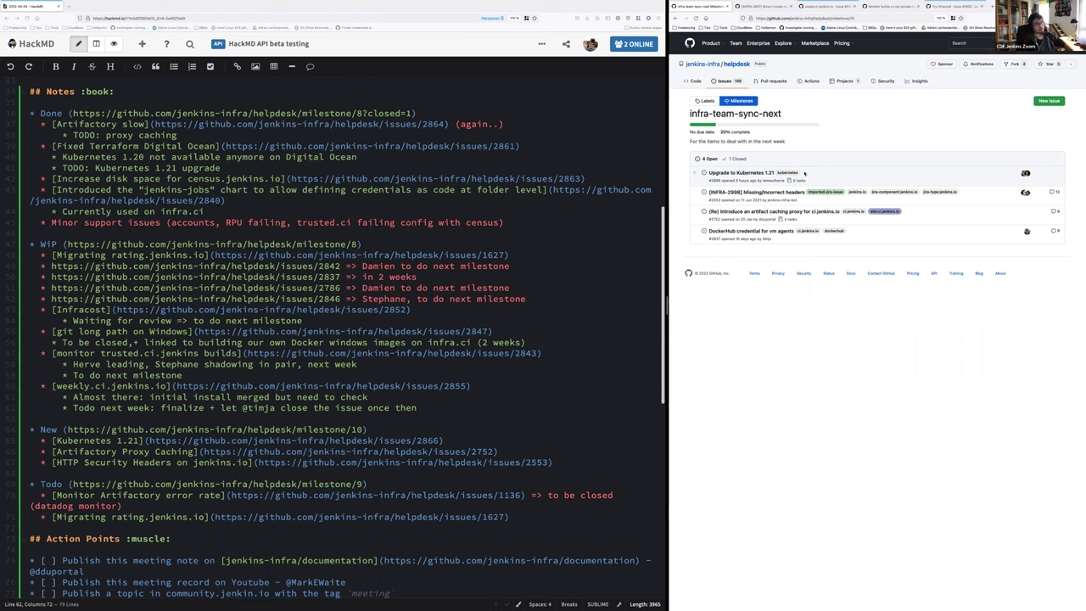
mouse_move(755, 232)
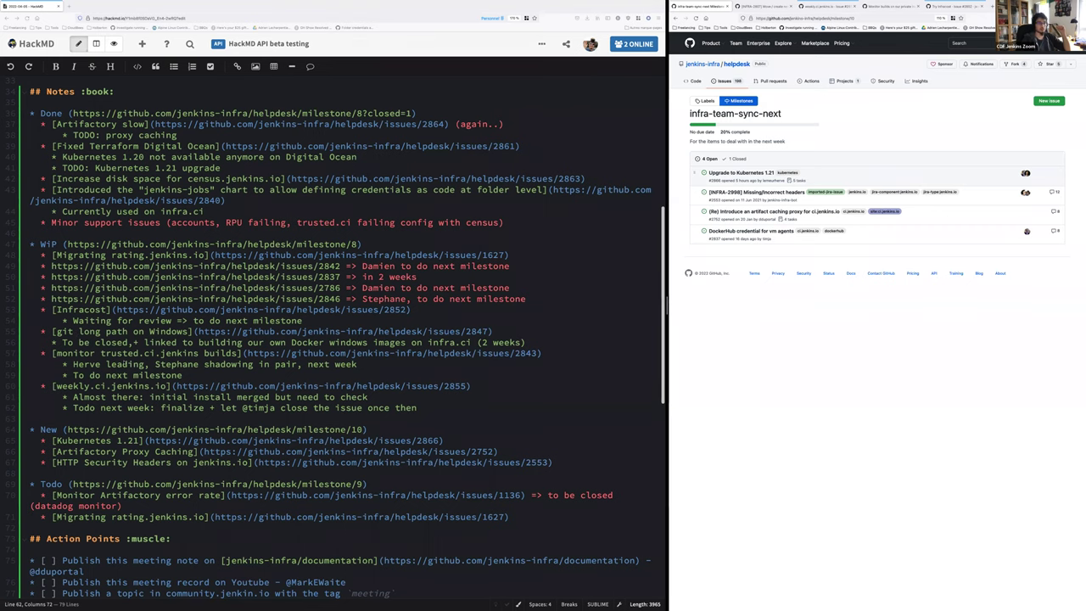
scroll(125, 363, down, 1)
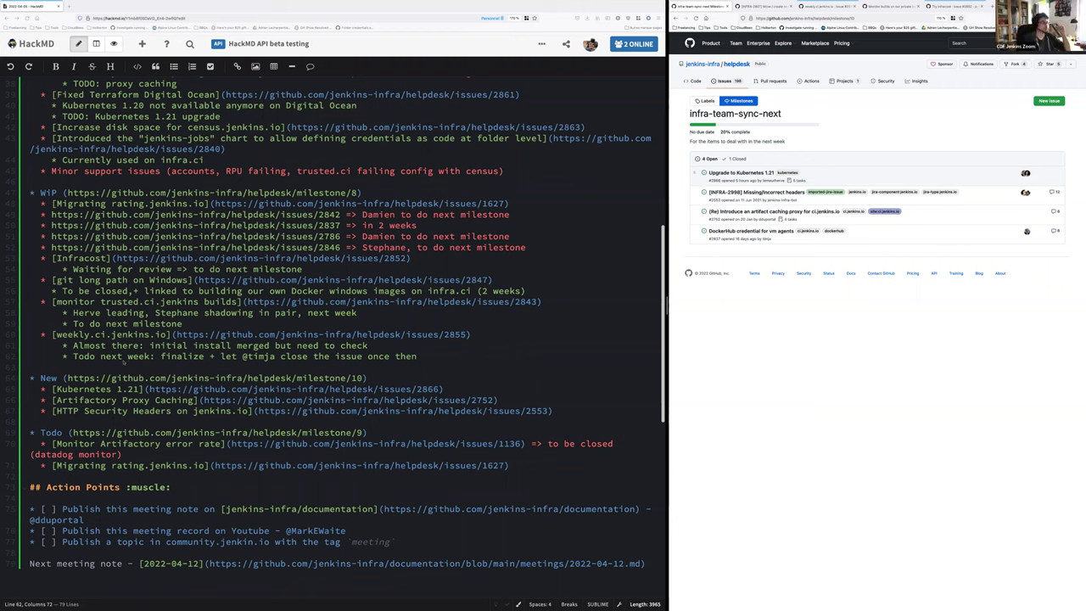
key(alt+Tab)
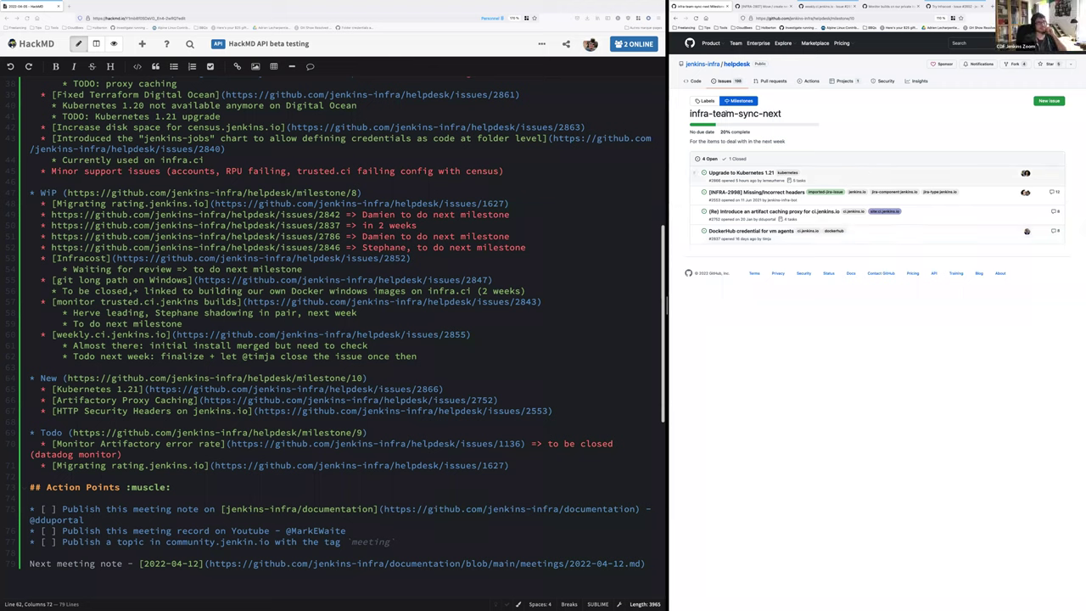
drag(682, 115, 782, 116)
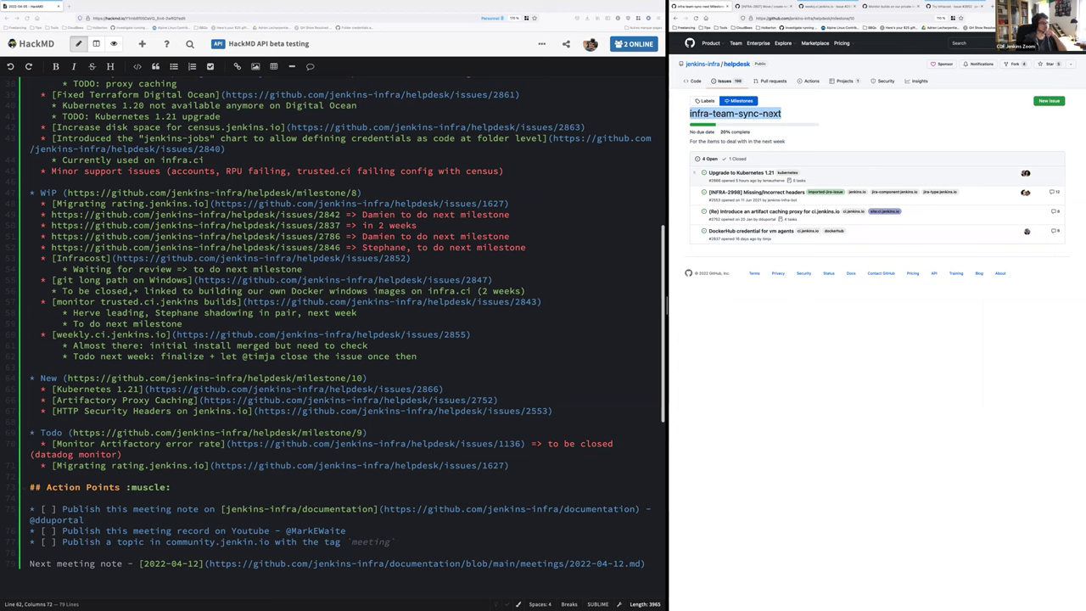
double_click(771, 112)
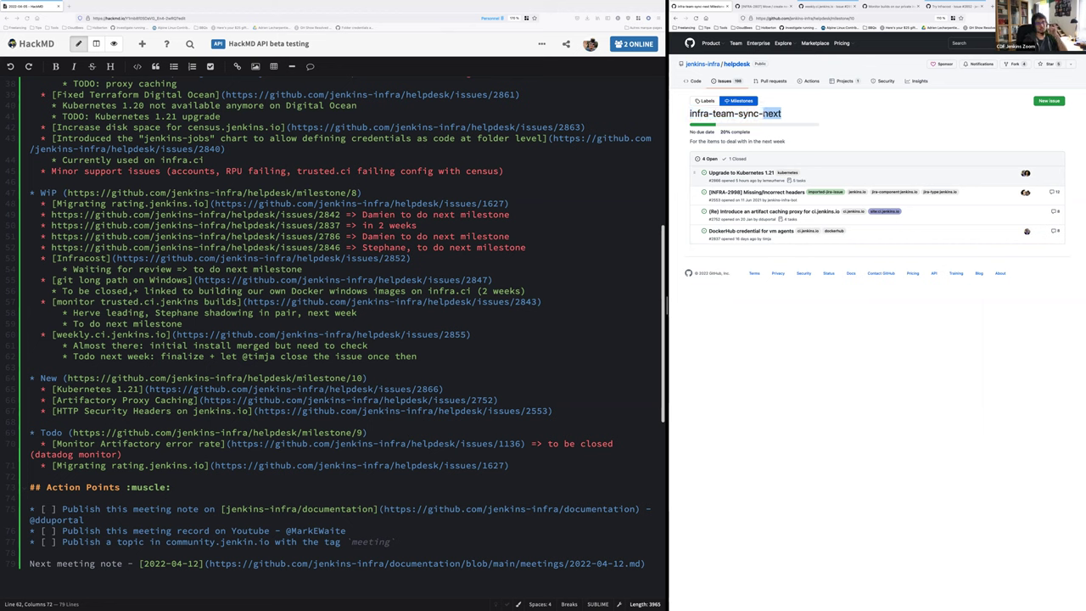
click(855, 350)
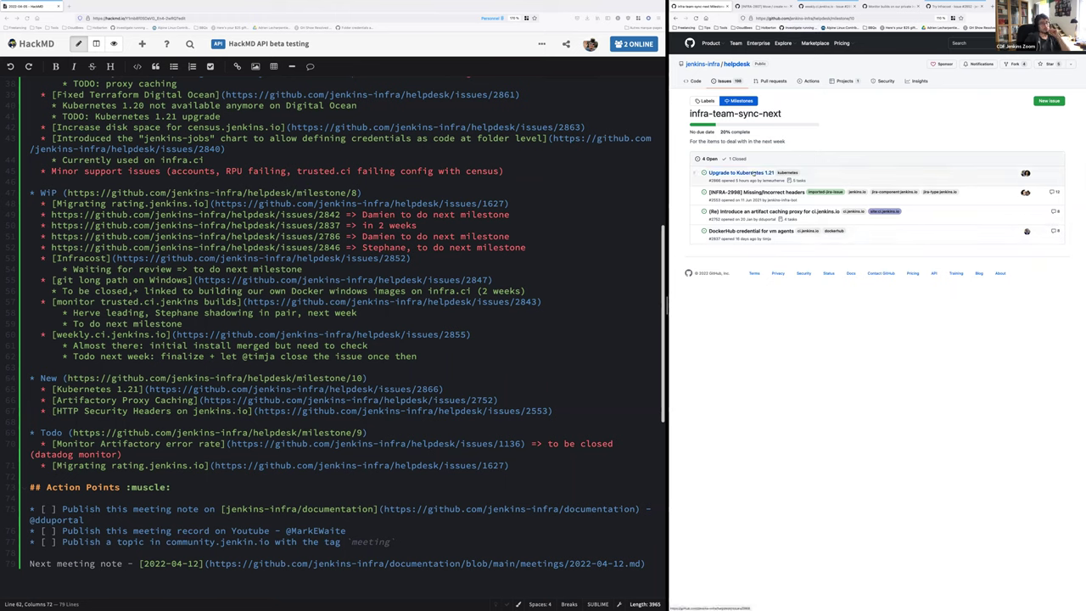
- Open the Upgrade to Kubernetes 1.21 issue separately and view the infra-team-sync-2022-04-12 milestone alongside it
mouse_move(752, 173)
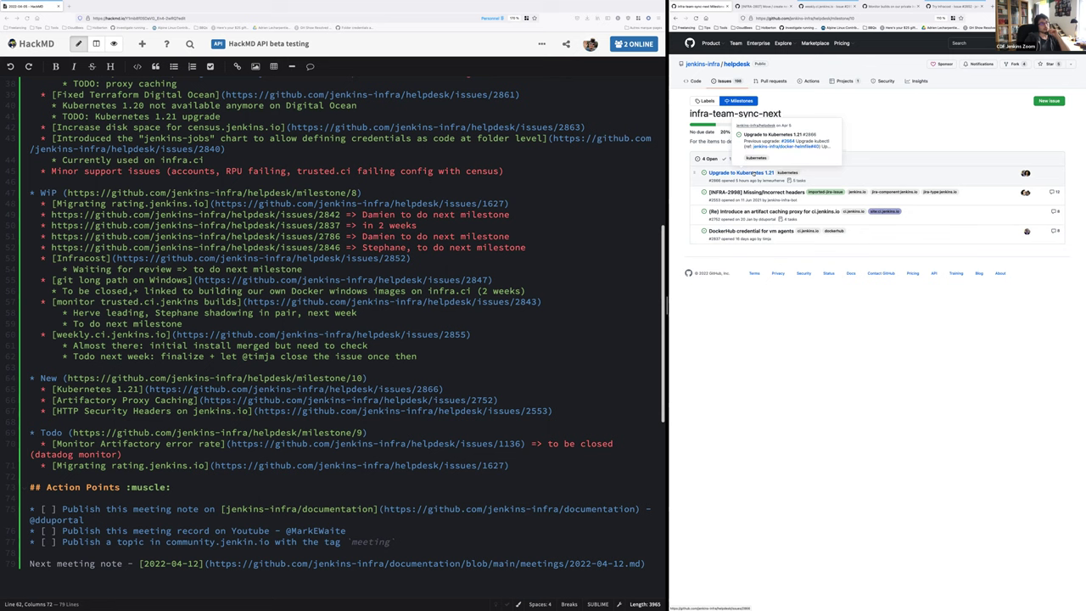
super+click(752, 173)
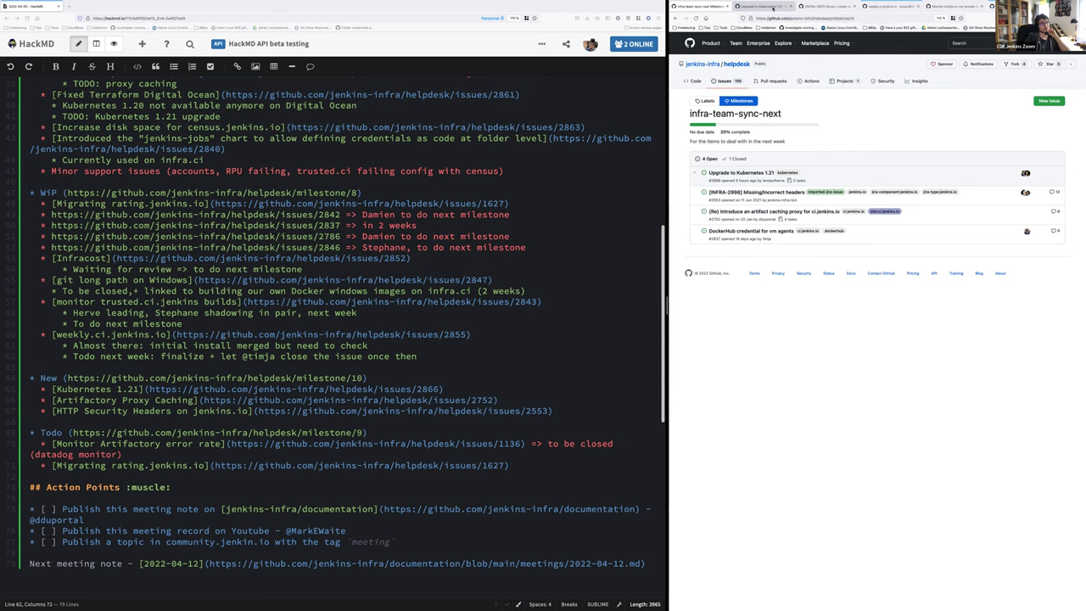
right_click(741, 101)
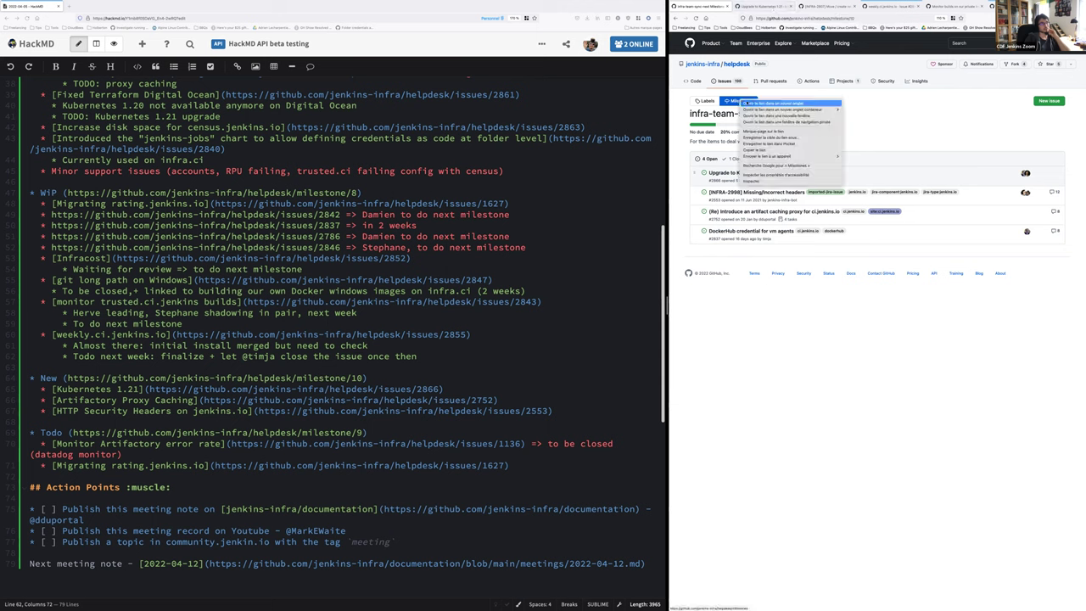
click(772, 103)
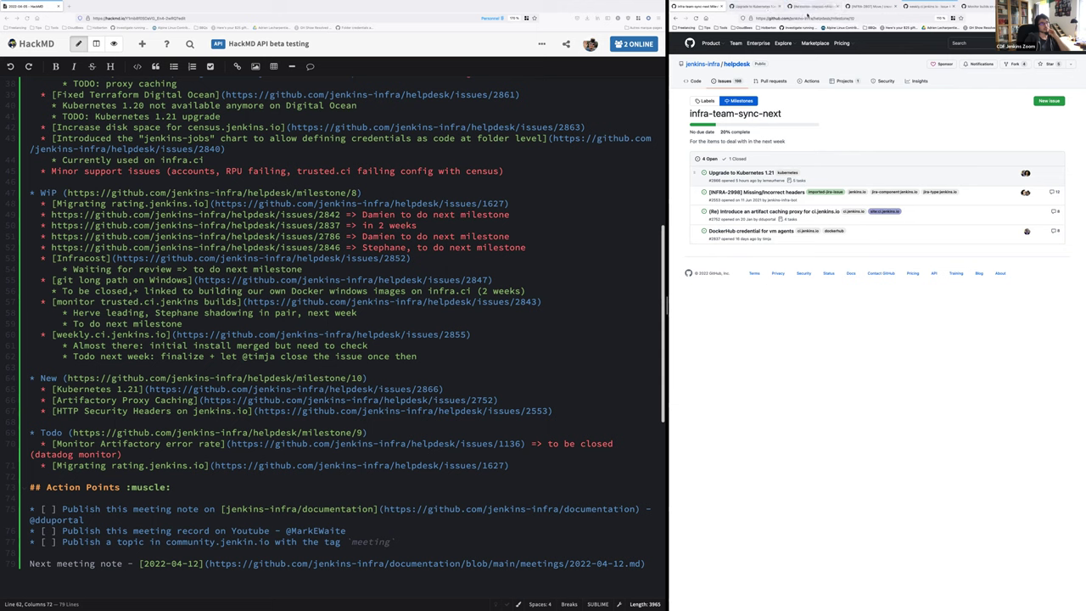
click(807, 7)
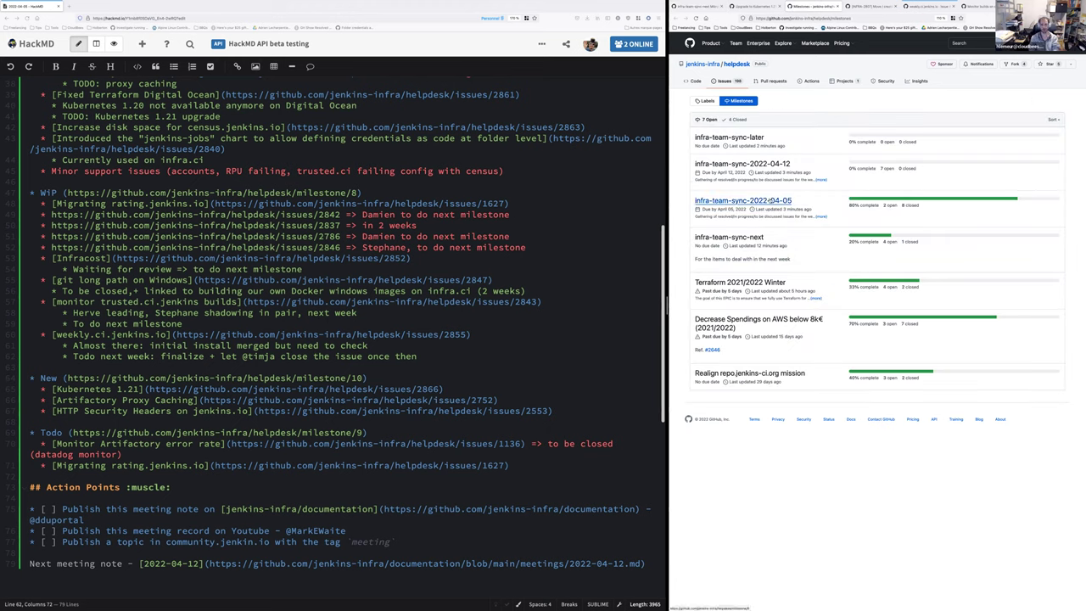
click(742, 164)
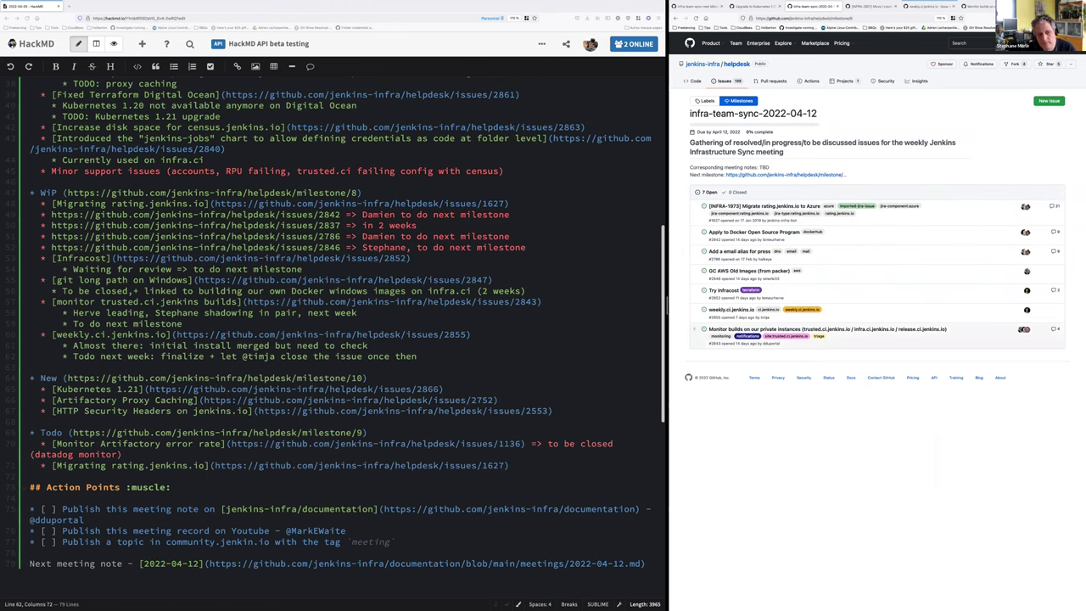
- Review the task list of the Upgrade to Kubernetes 1.21 issue and return to the infra-team-sync-next milestone
key(ctrl+shift+Tab)
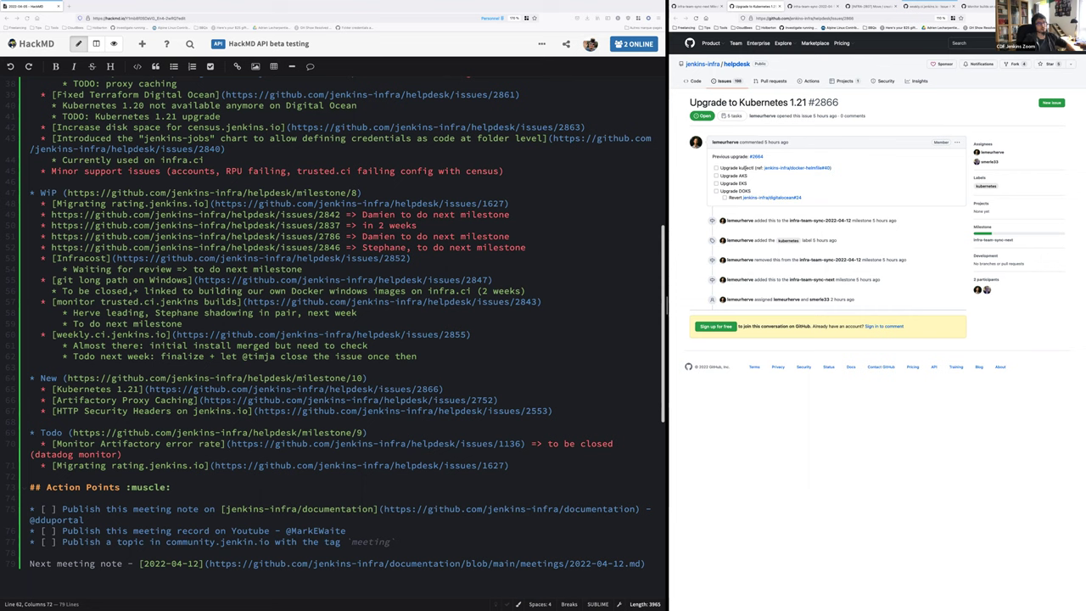
triple_click(741, 167)
click(898, 108)
triple_click(727, 168)
key(ctrl+shift+Tab)
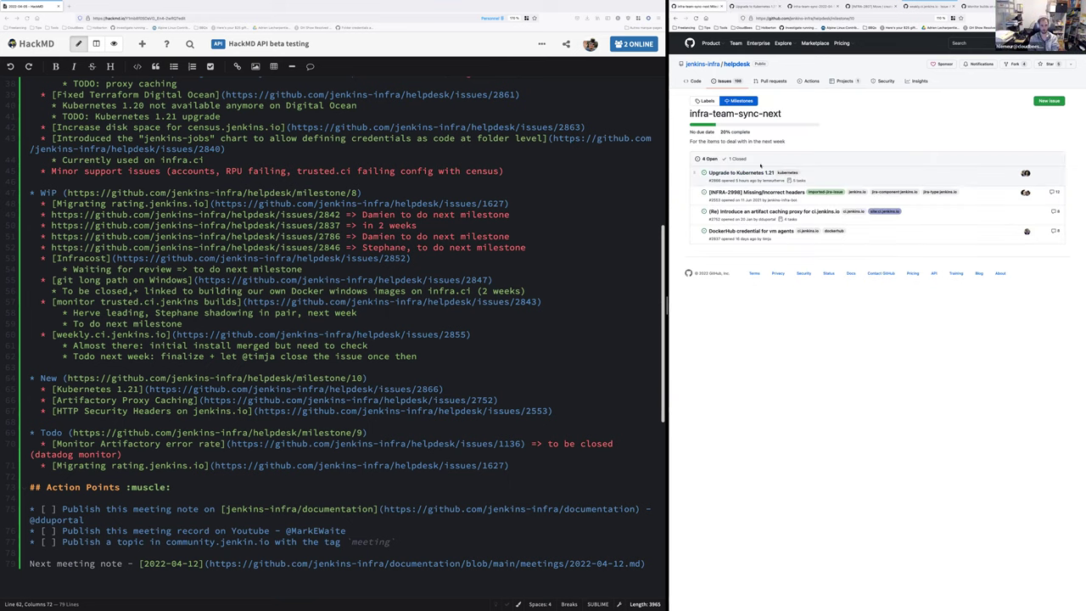
- Review the open issues in the infra-team-sync-next milestone, including the missing headers issue, and reload its issue list
mouse_move(756, 172)
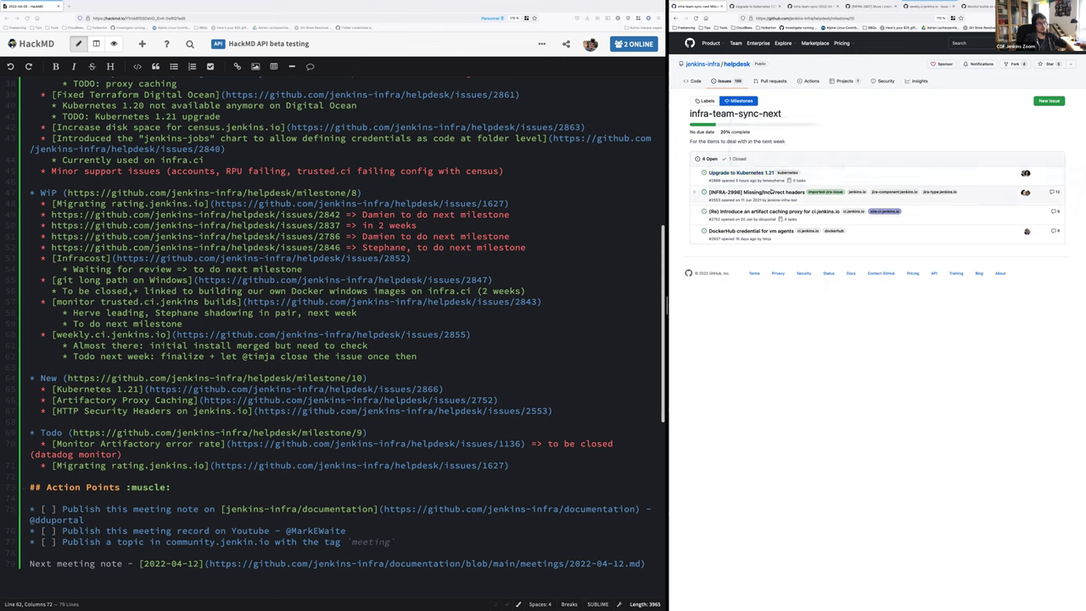
mouse_move(763, 193)
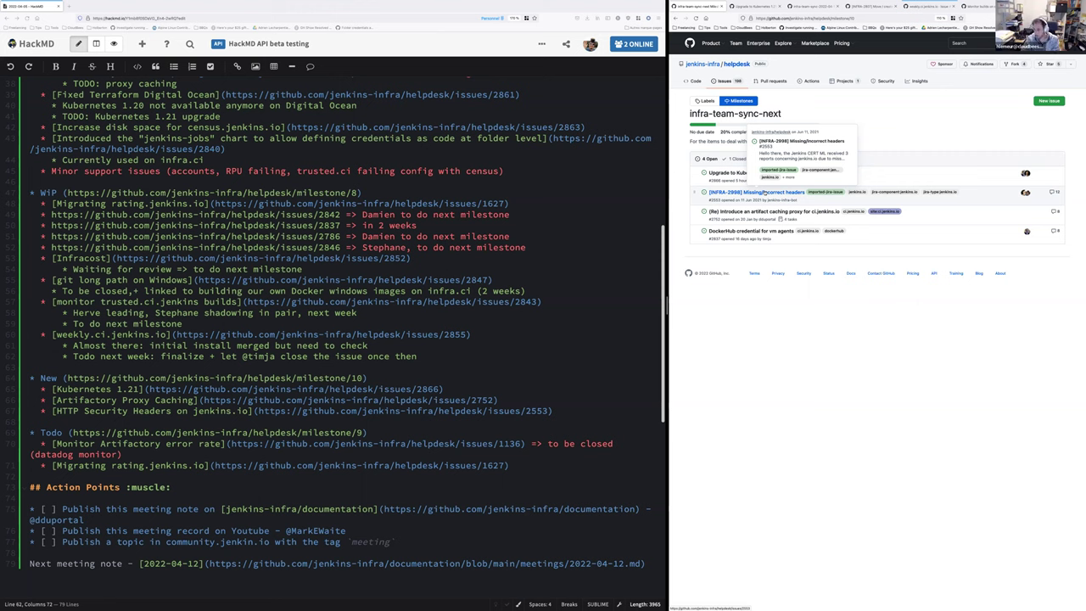
mouse_move(767, 214)
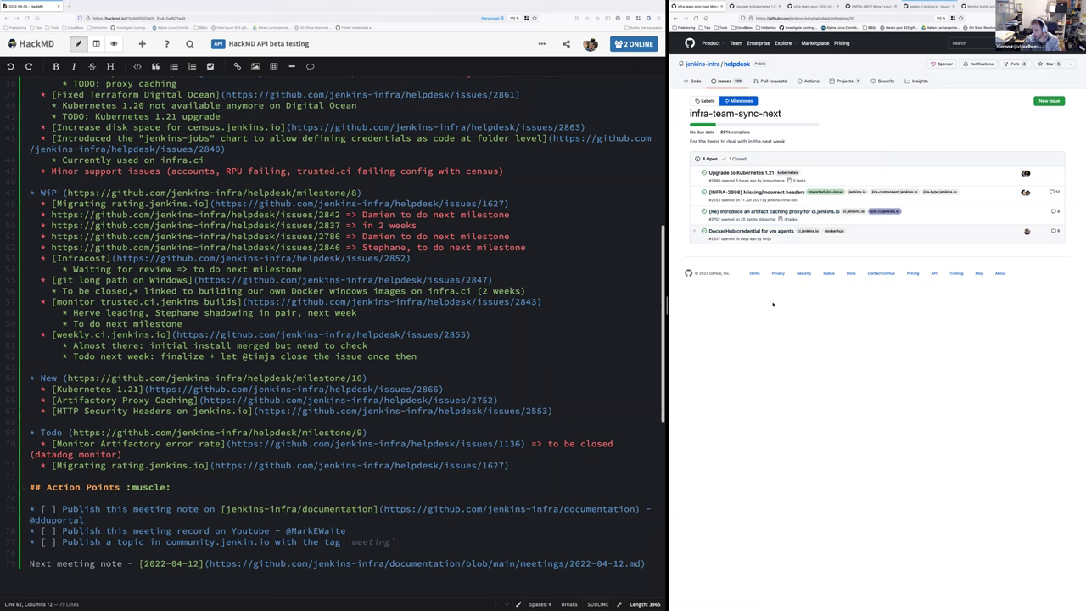
mouse_move(719, 234)
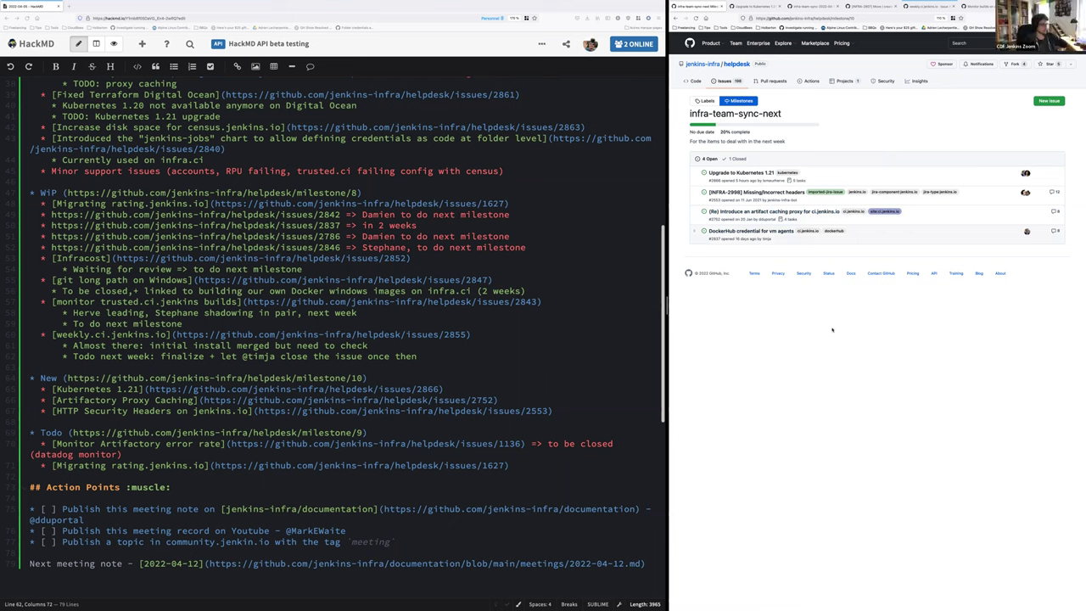
key(super+r)
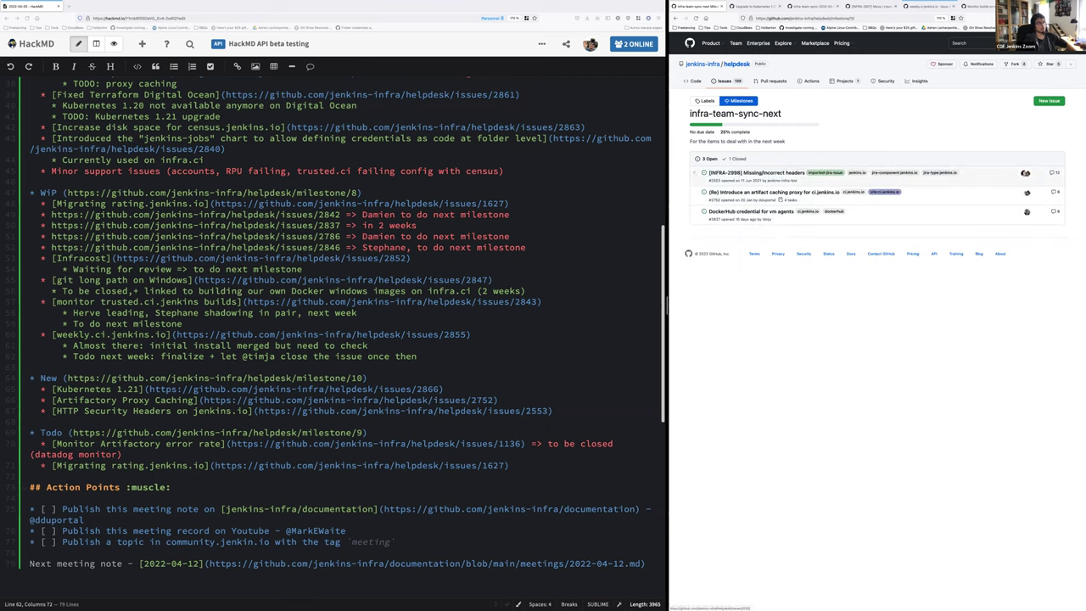
- Close the separately opened Upgrade to Kubernetes 1.21 issue and reload the infra-team-sync-2022-04-12 milestone to check its issue list
key(ctrl+Tab)
key(ctrl+w)
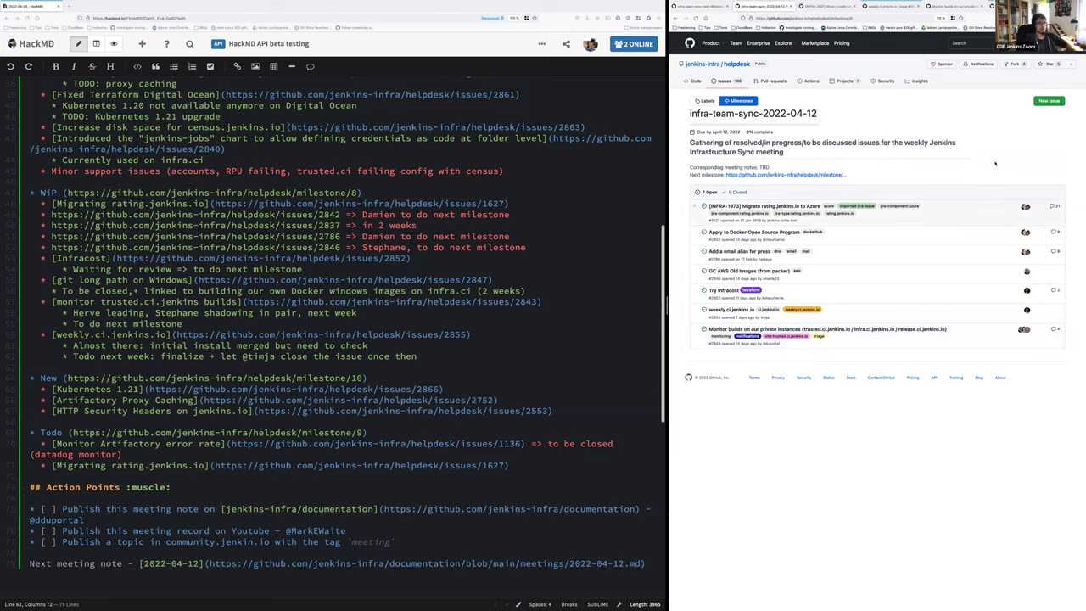
key(ctrl+r)
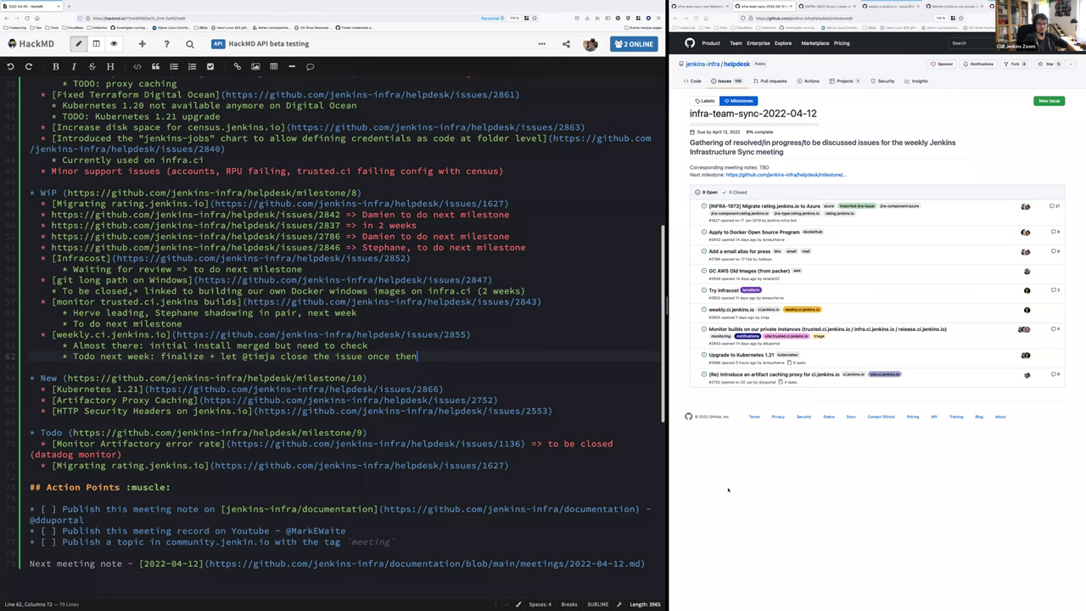
mouse_move(719, 3)
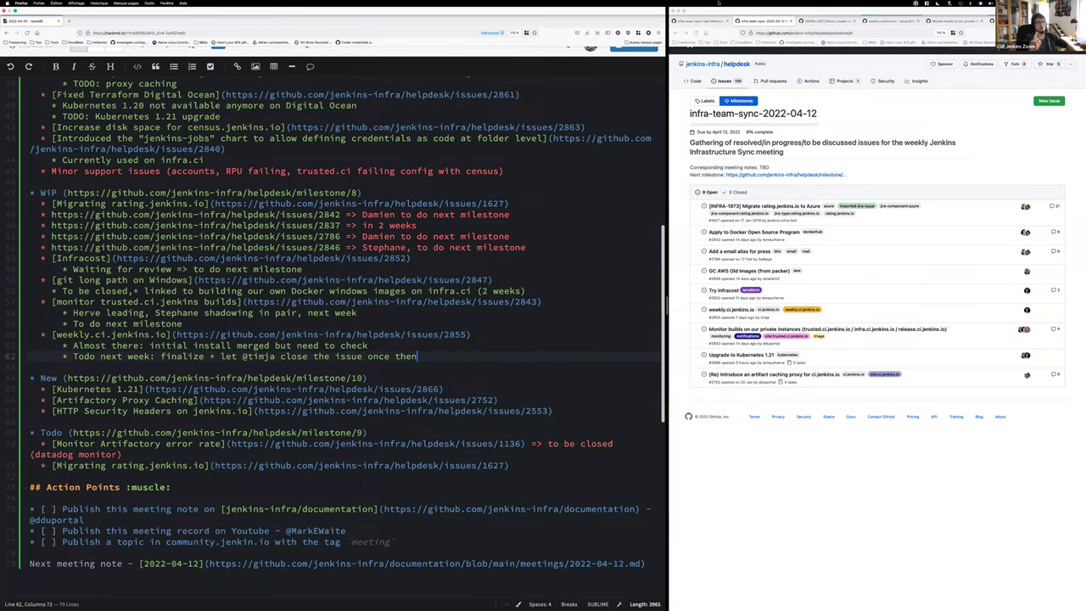